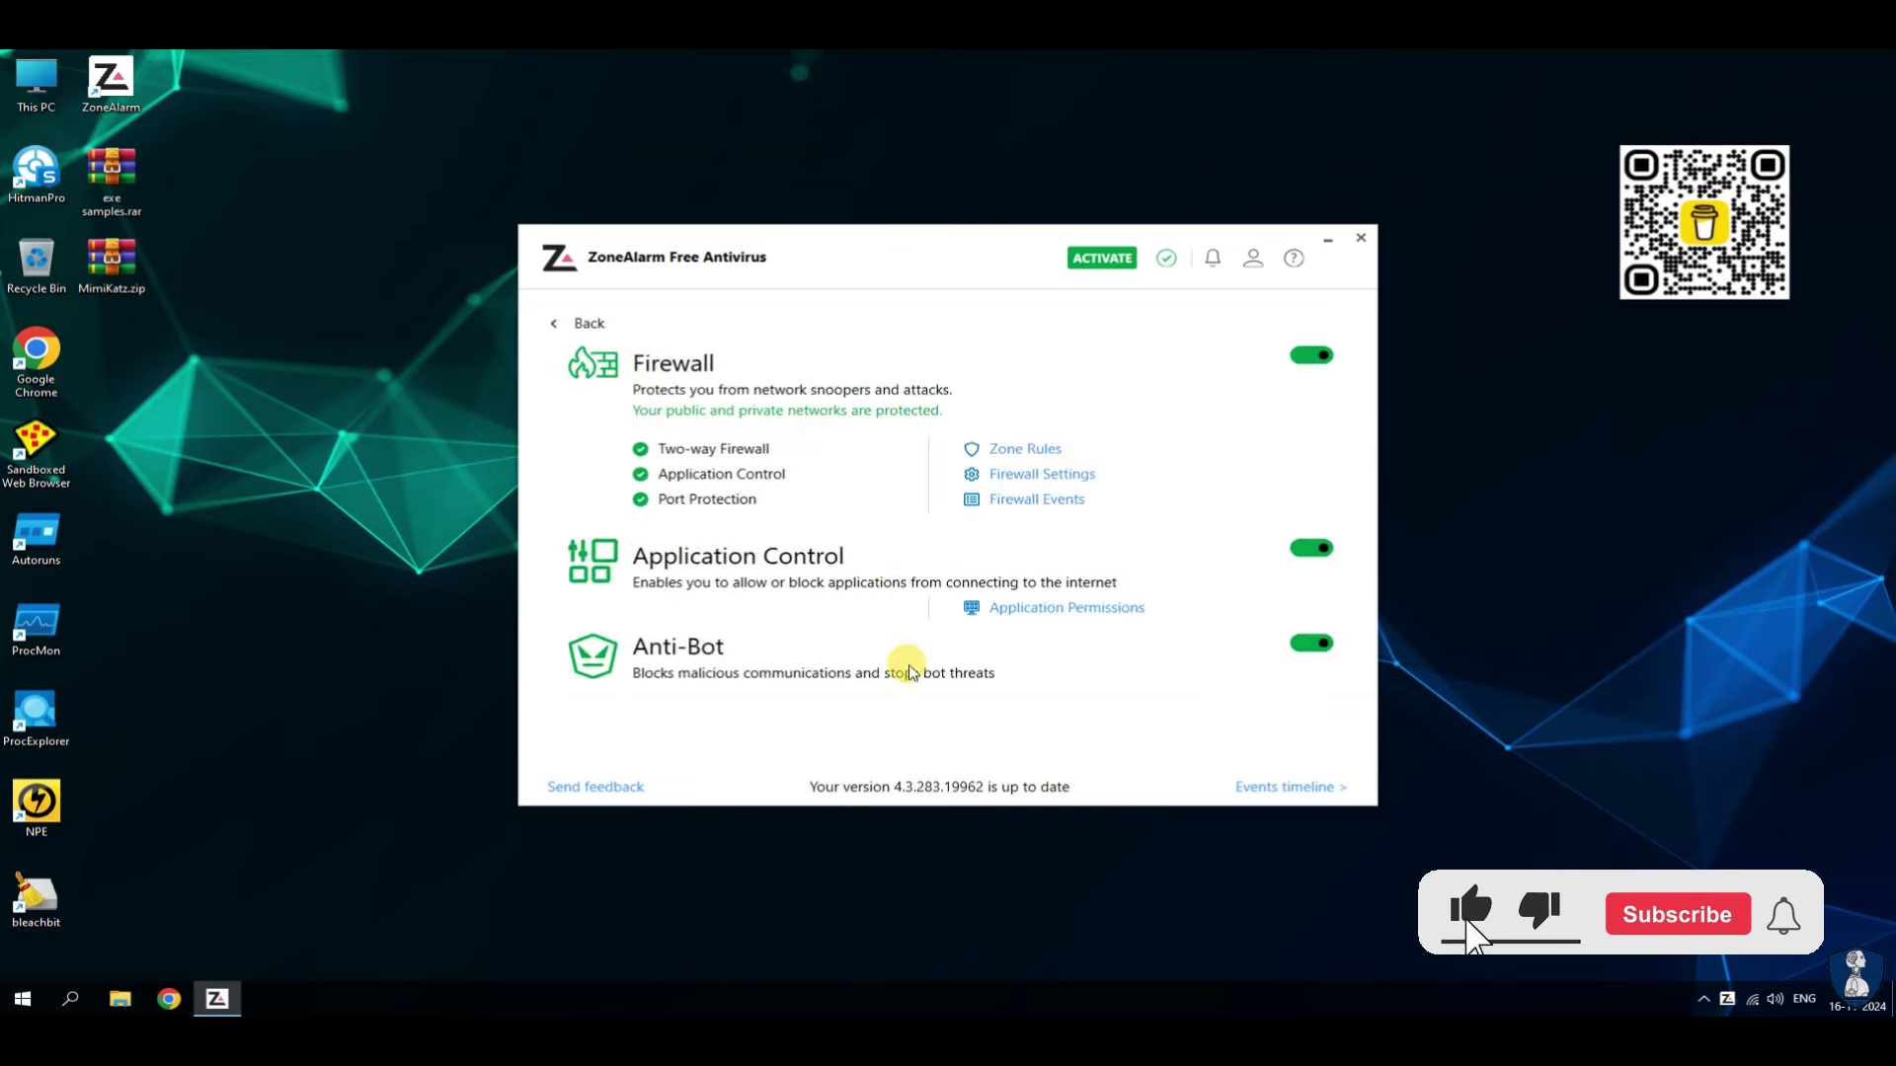
# - Review the application permissions list and the antivirus protection page, returning to the main screen
pyautogui.click(1067, 608)
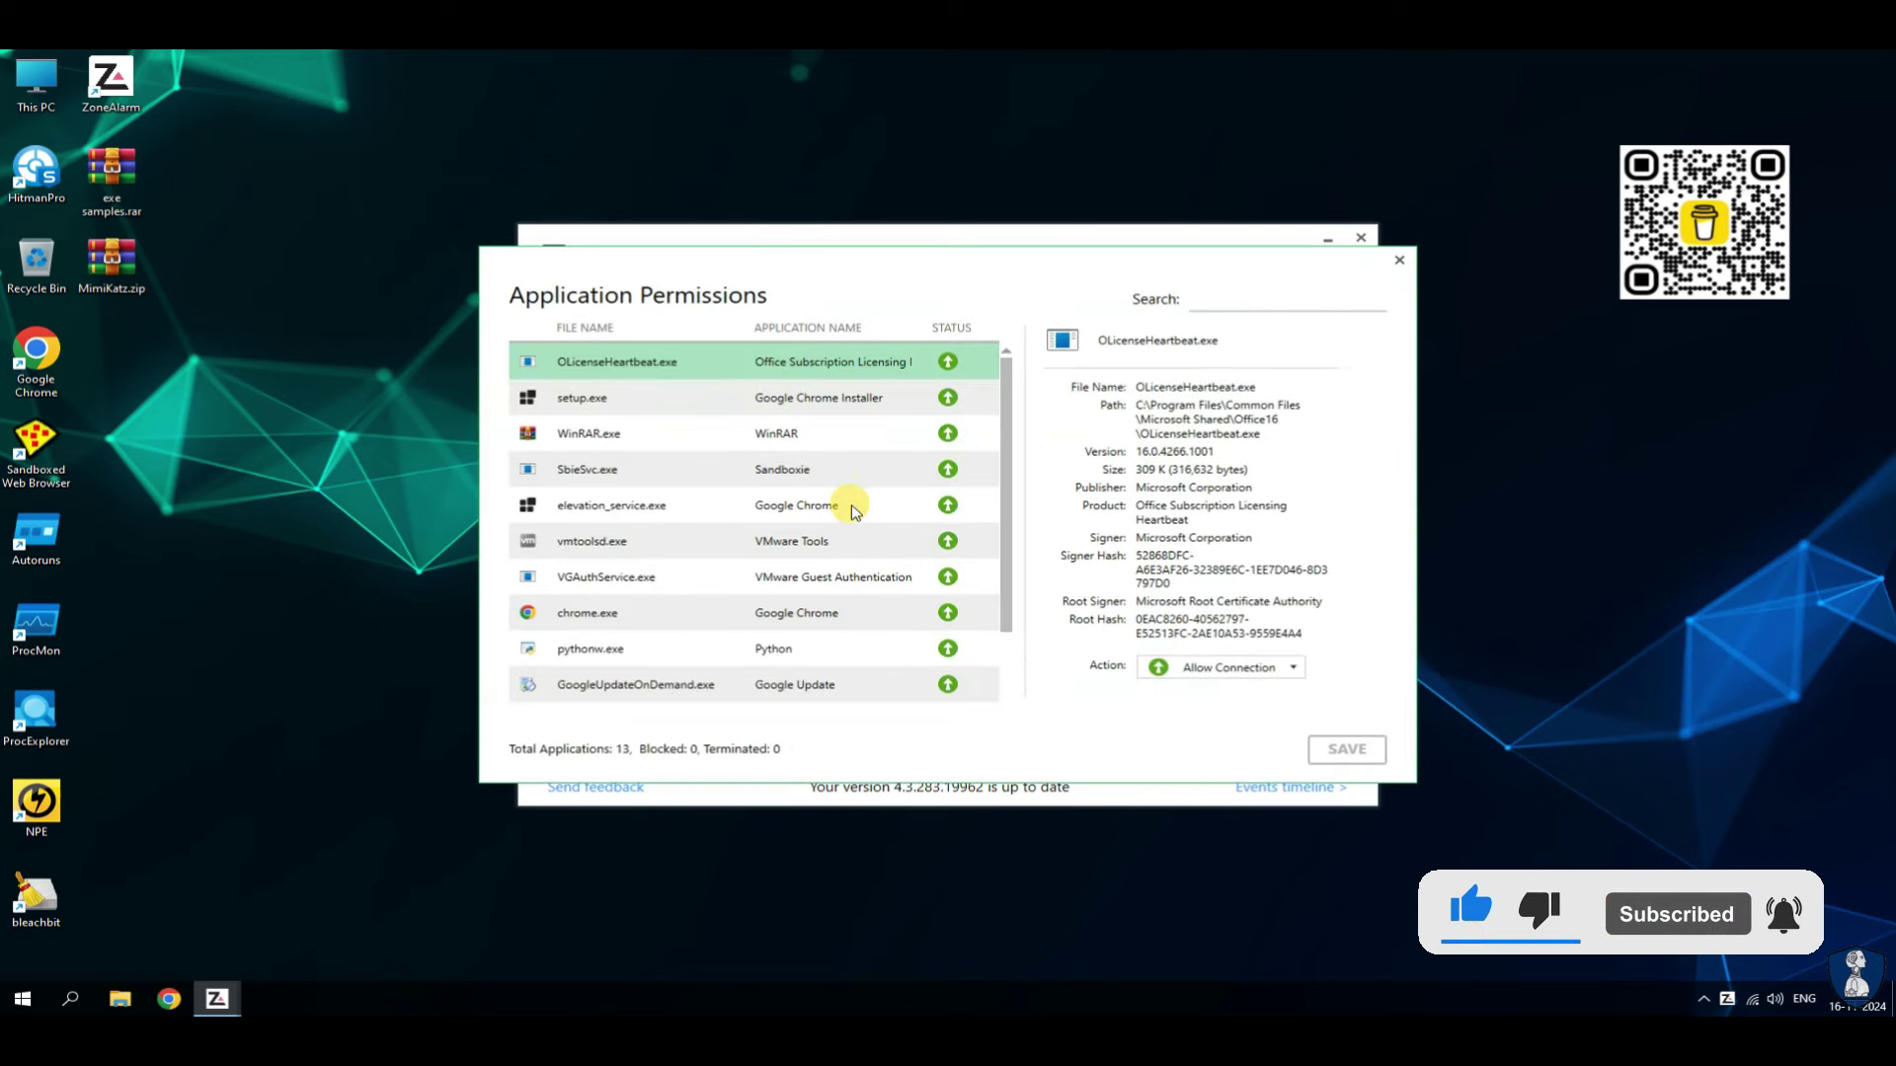
pyautogui.scroll(-3, 846, 508)
pyautogui.scroll(3, 859, 524)
pyautogui.press('Escape')
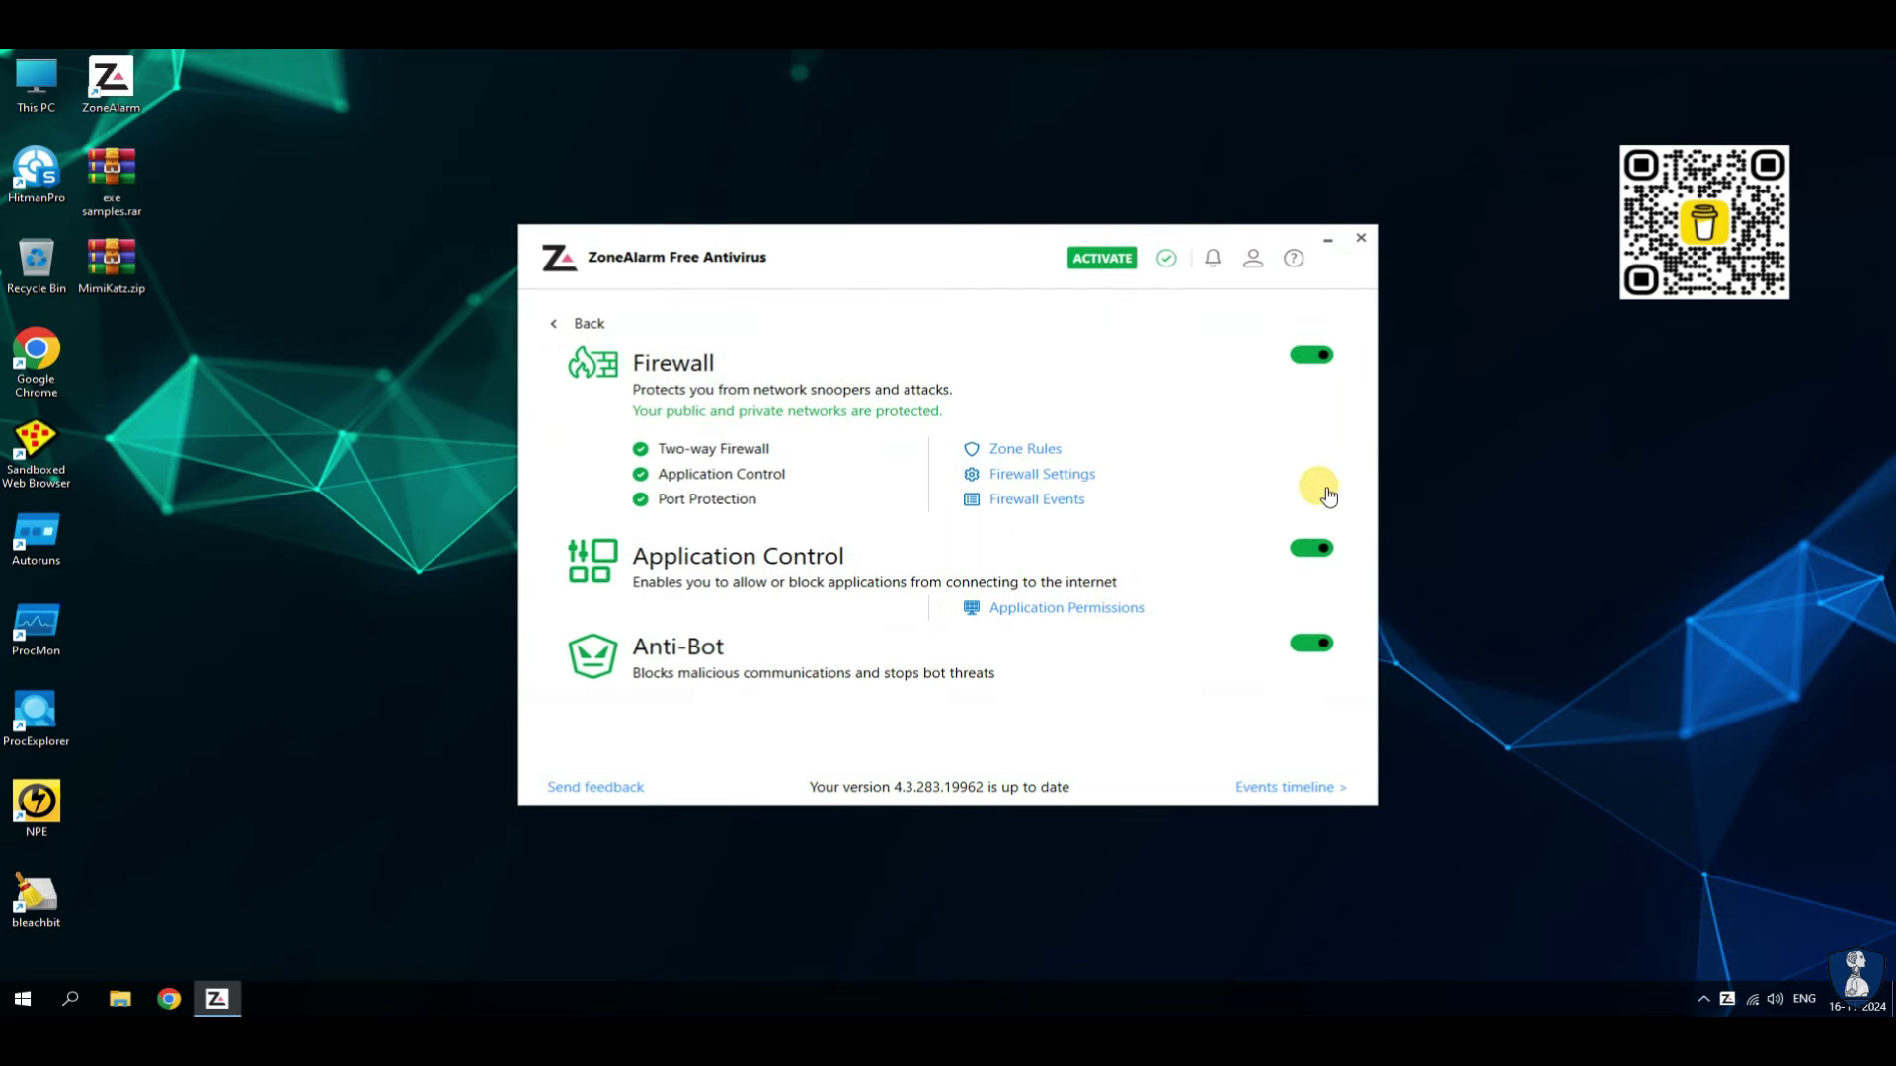
pyautogui.click(572, 325)
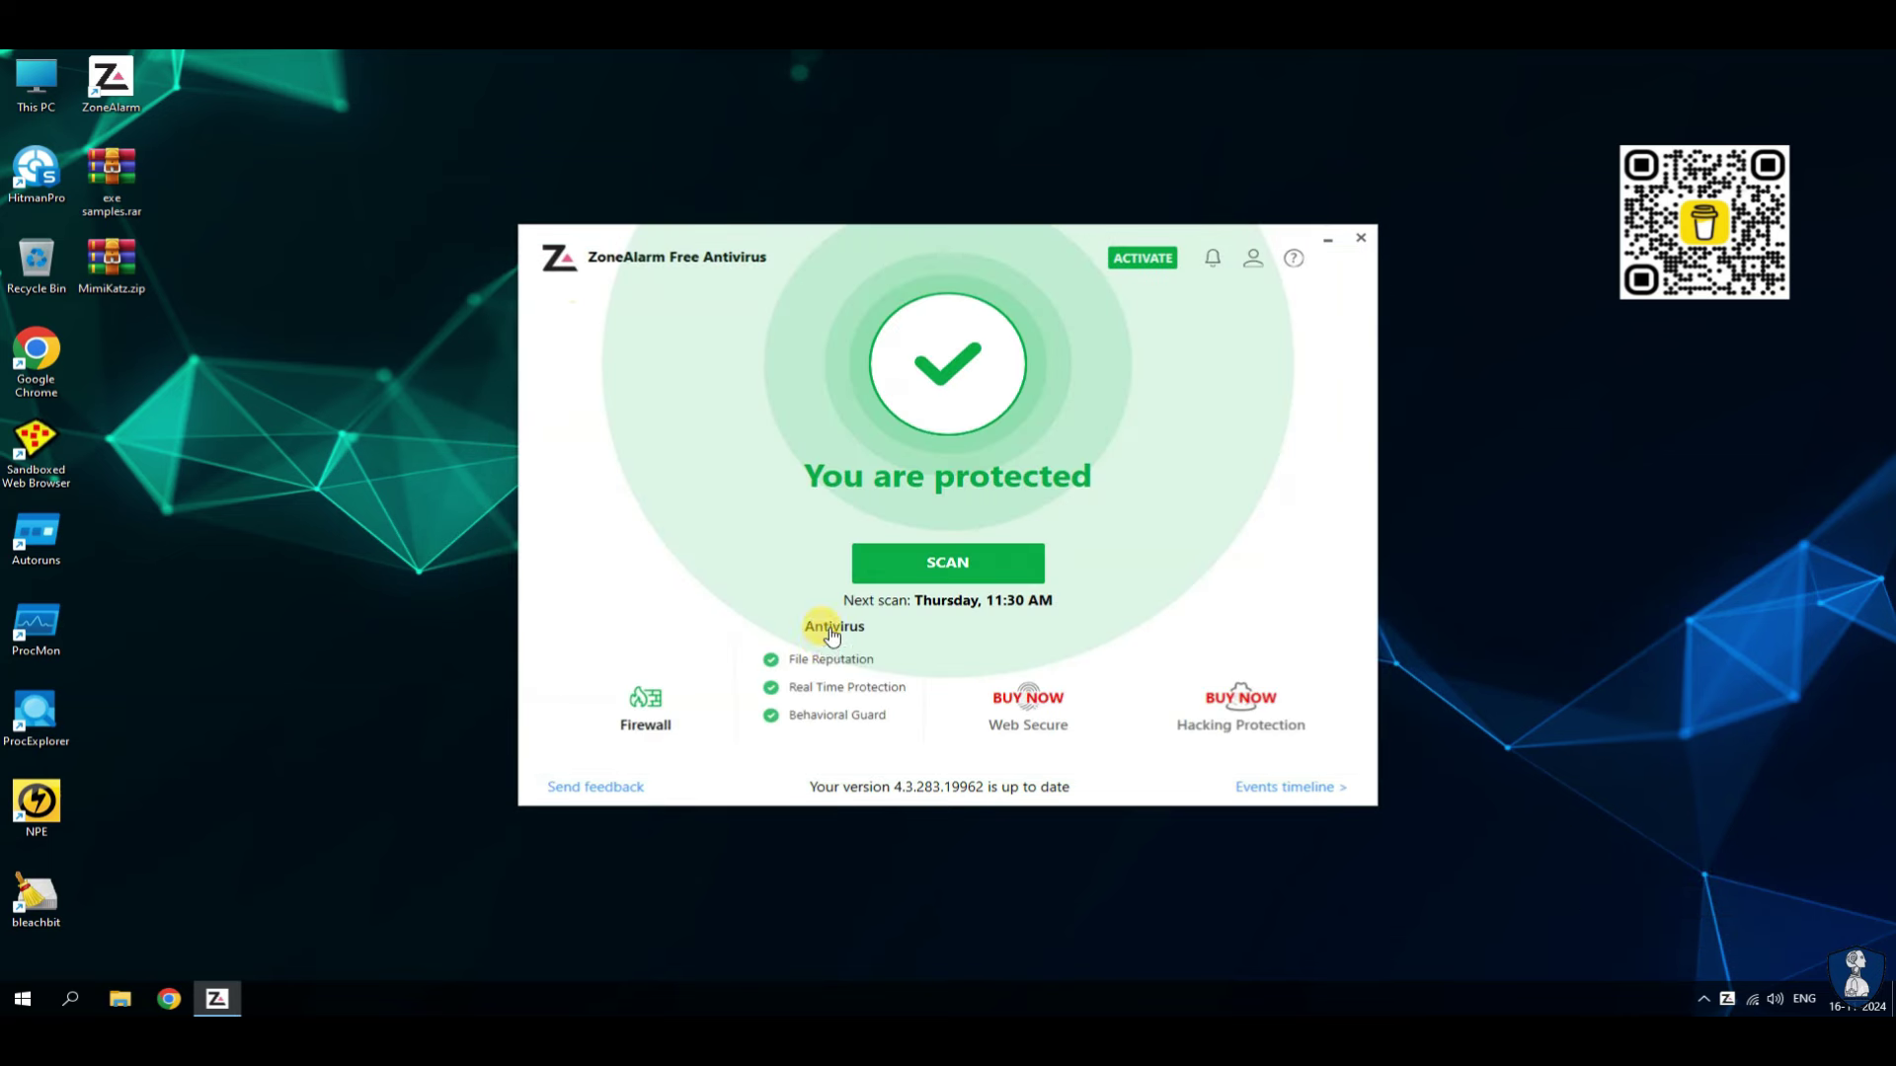
pyautogui.click(829, 630)
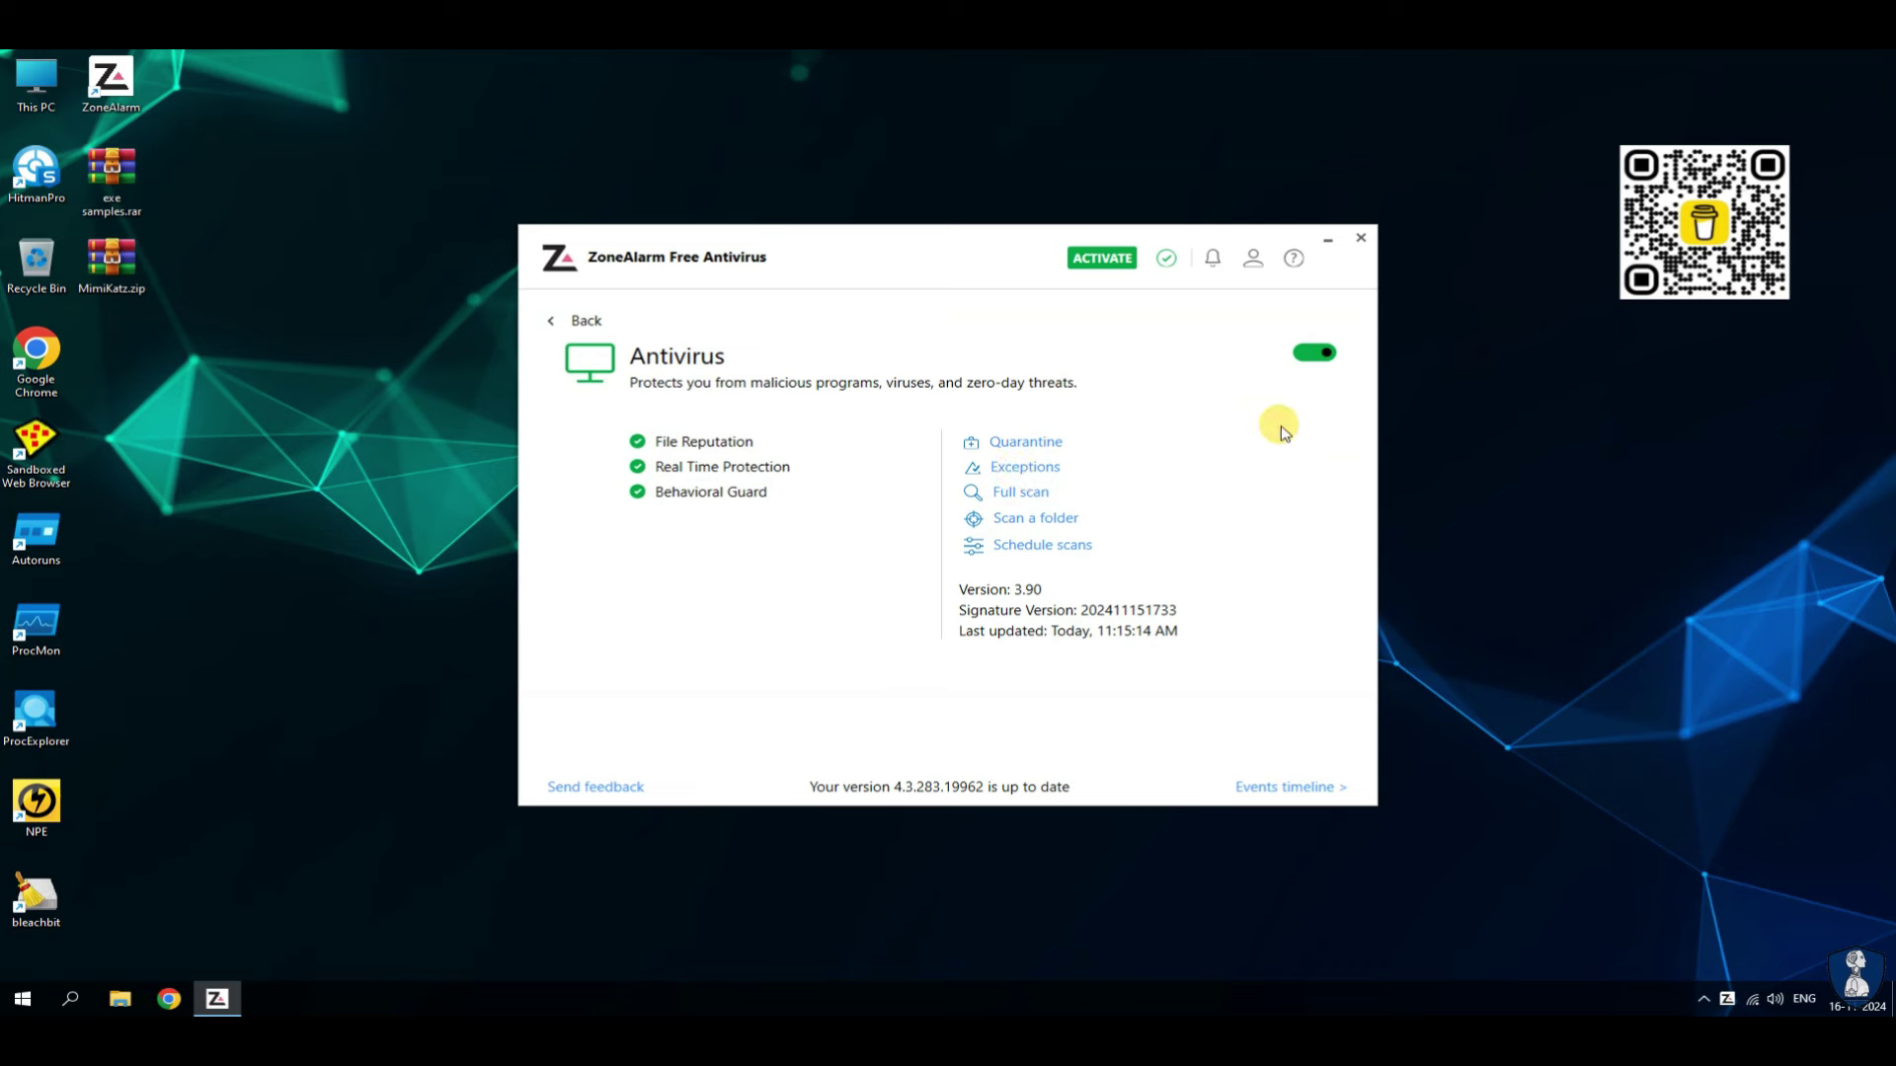
pyautogui.click(583, 326)
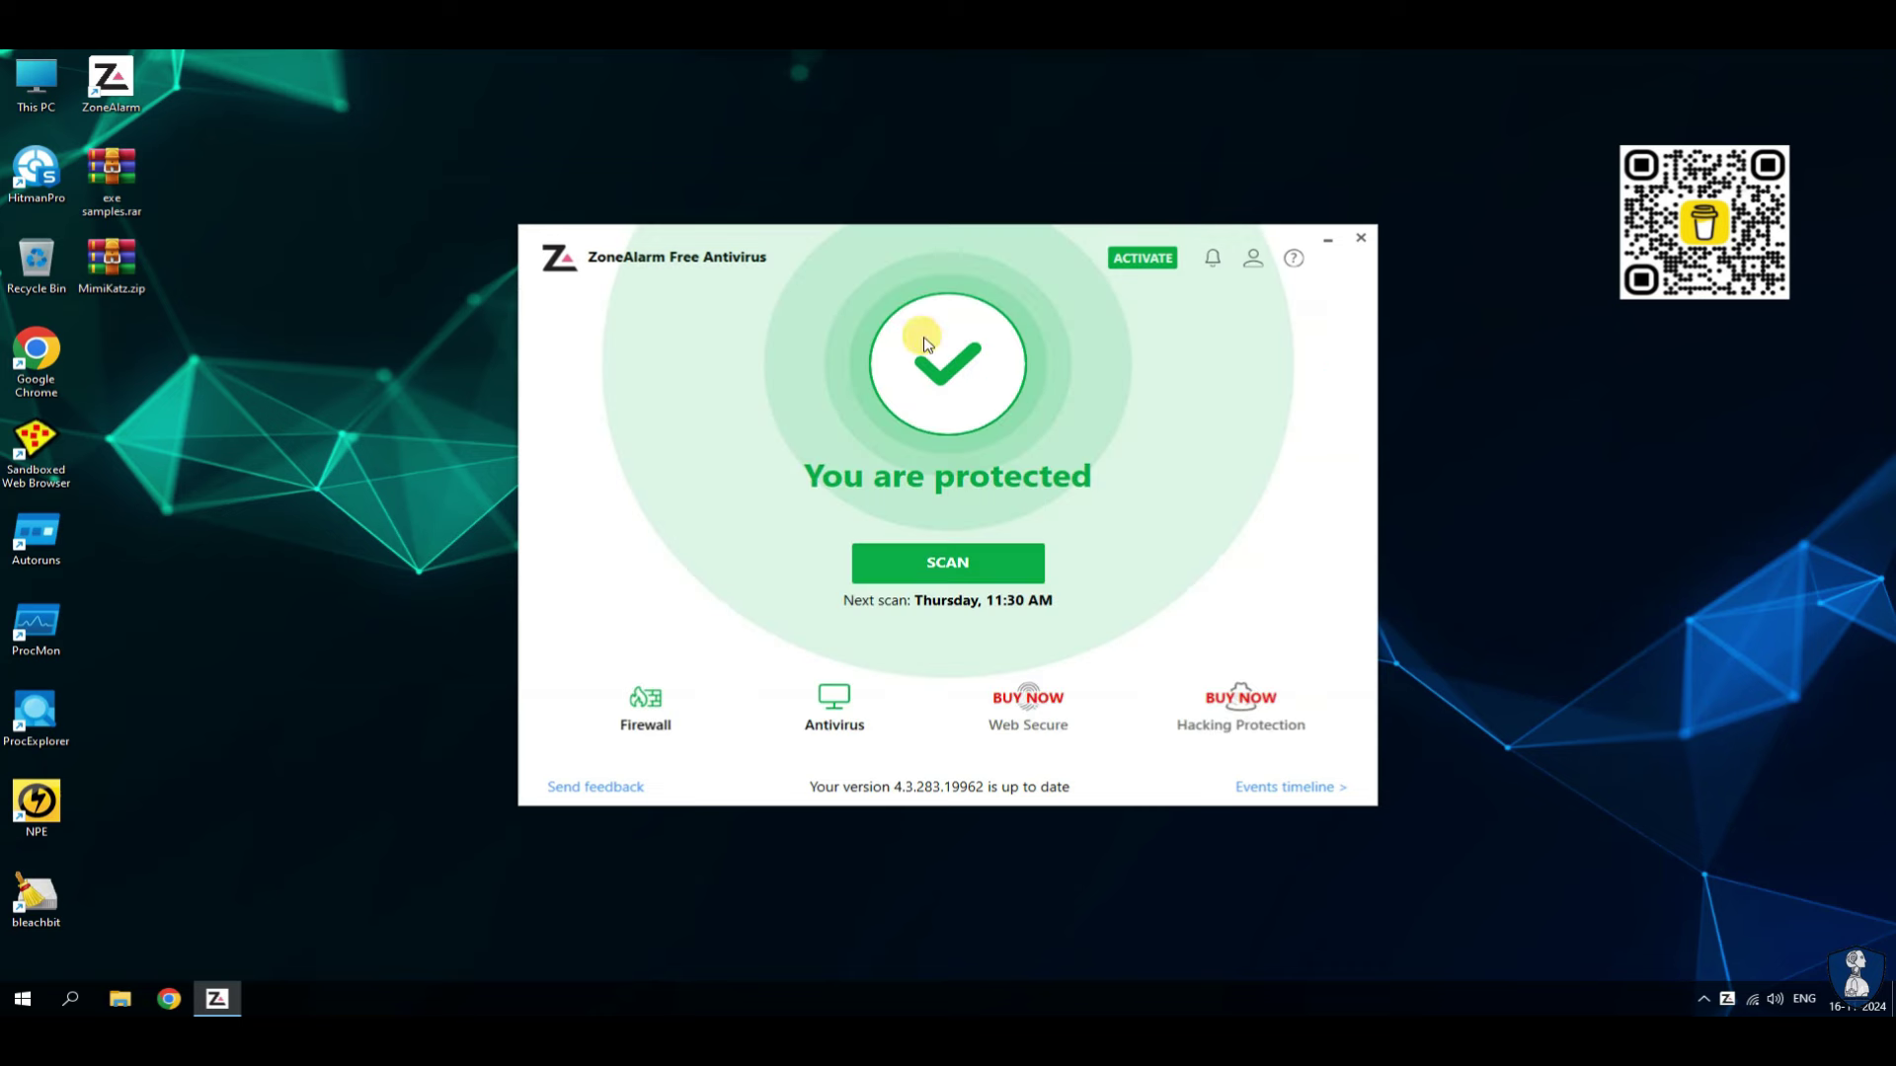
# - Check the subscription information, the expanded About details and the event notifications
pyautogui.click(1254, 258)
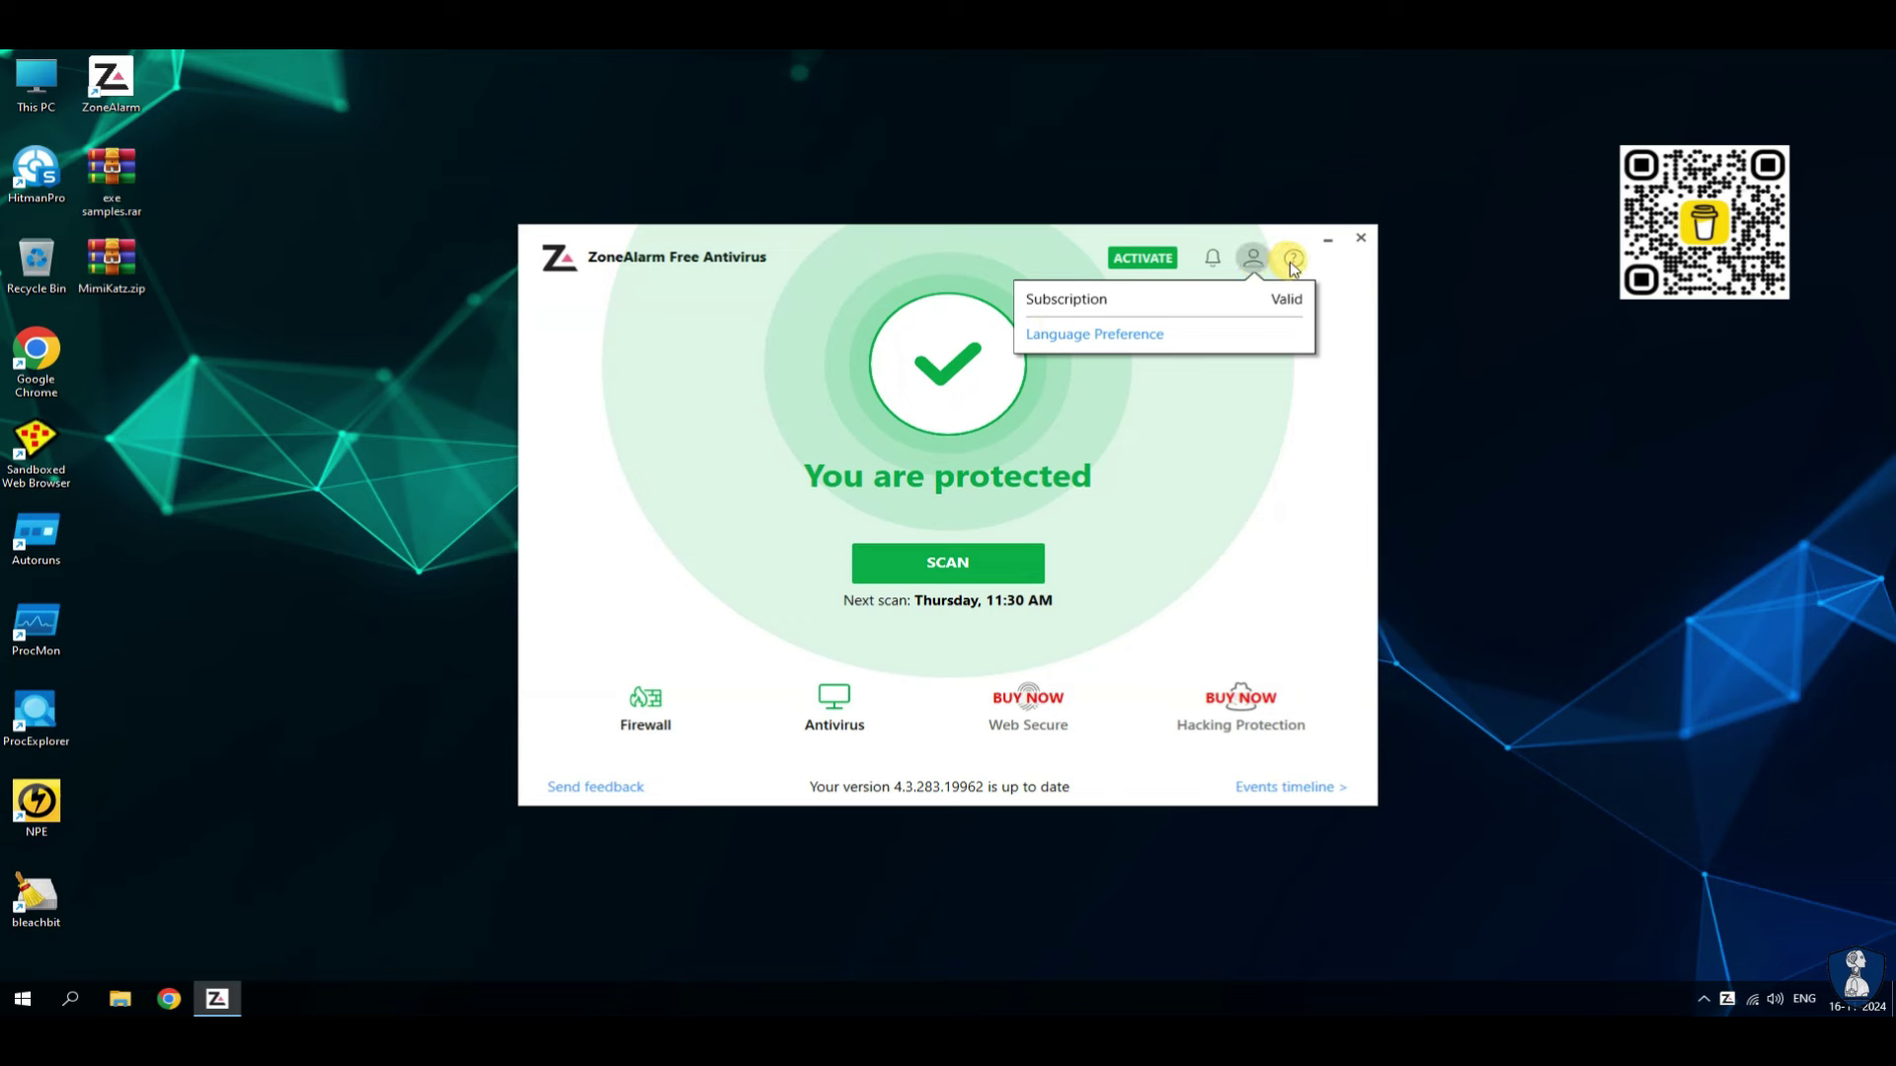
pyautogui.click(1292, 257)
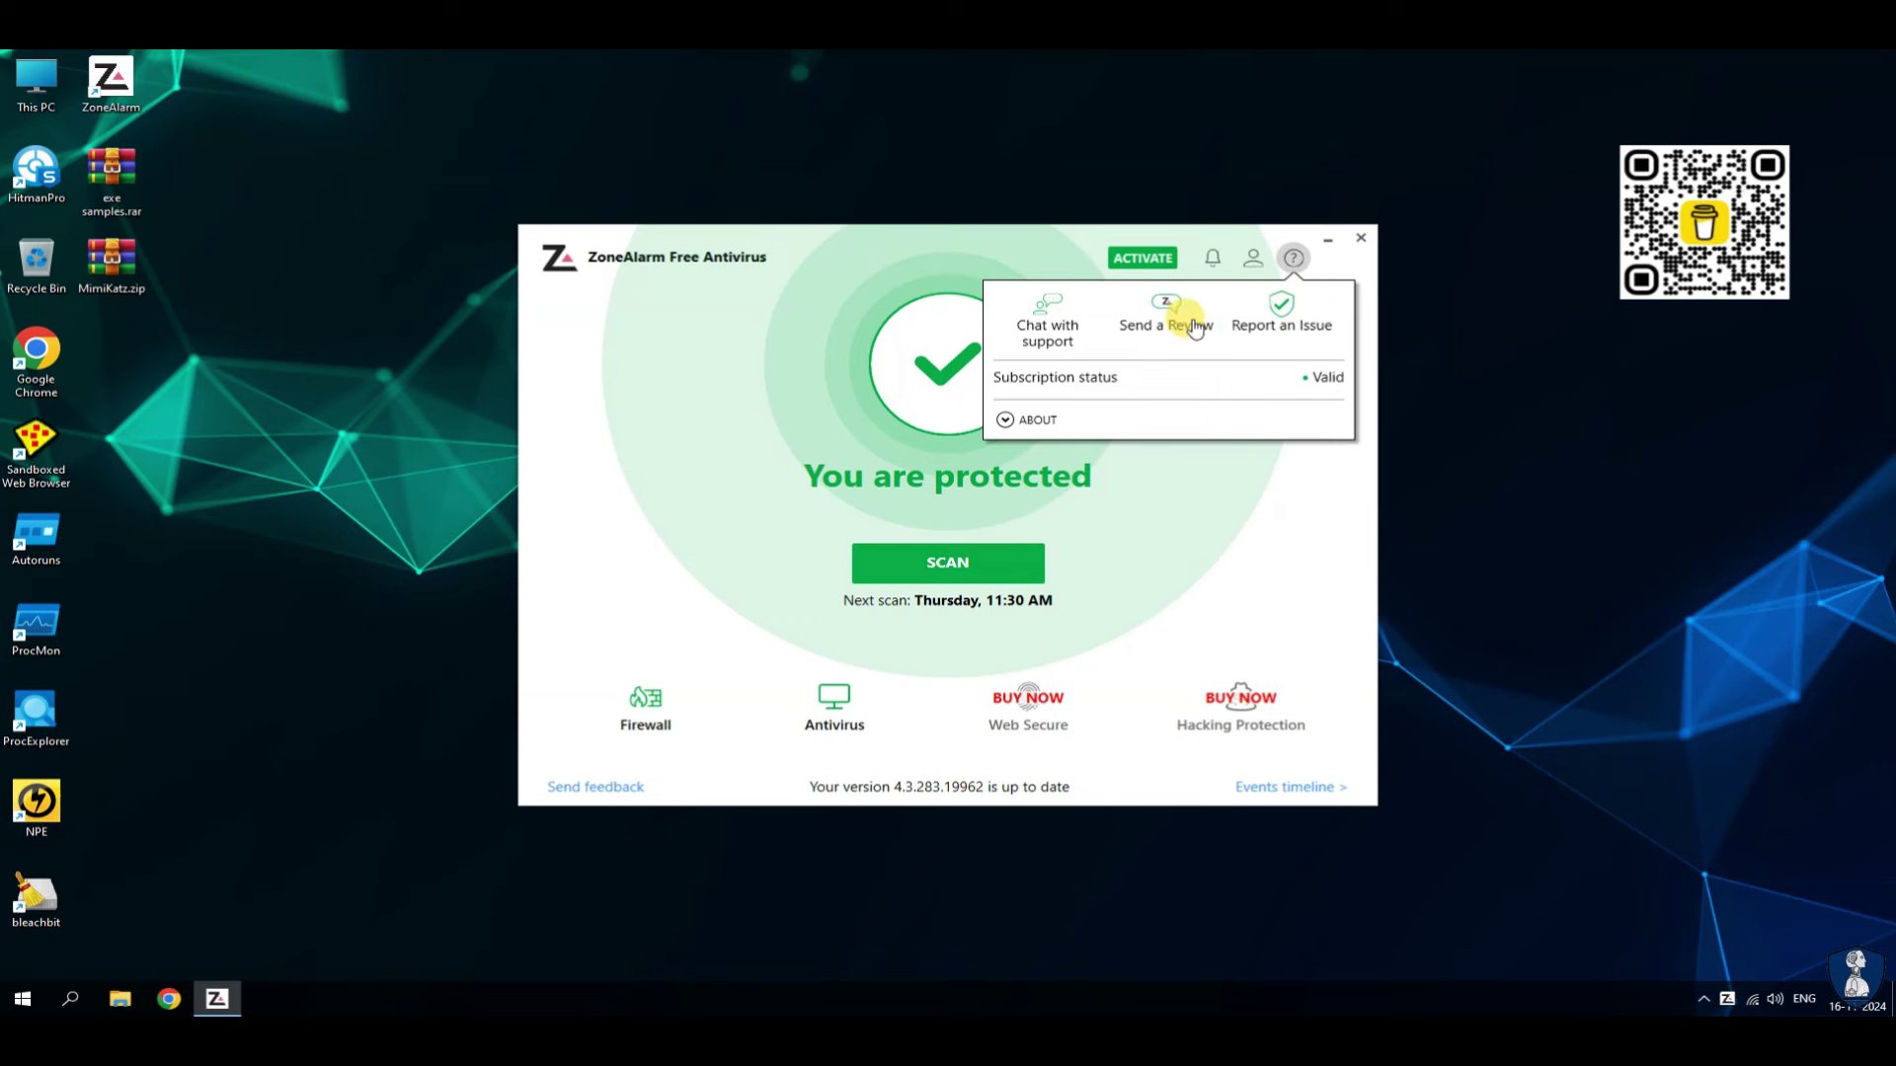
pyautogui.click(1007, 420)
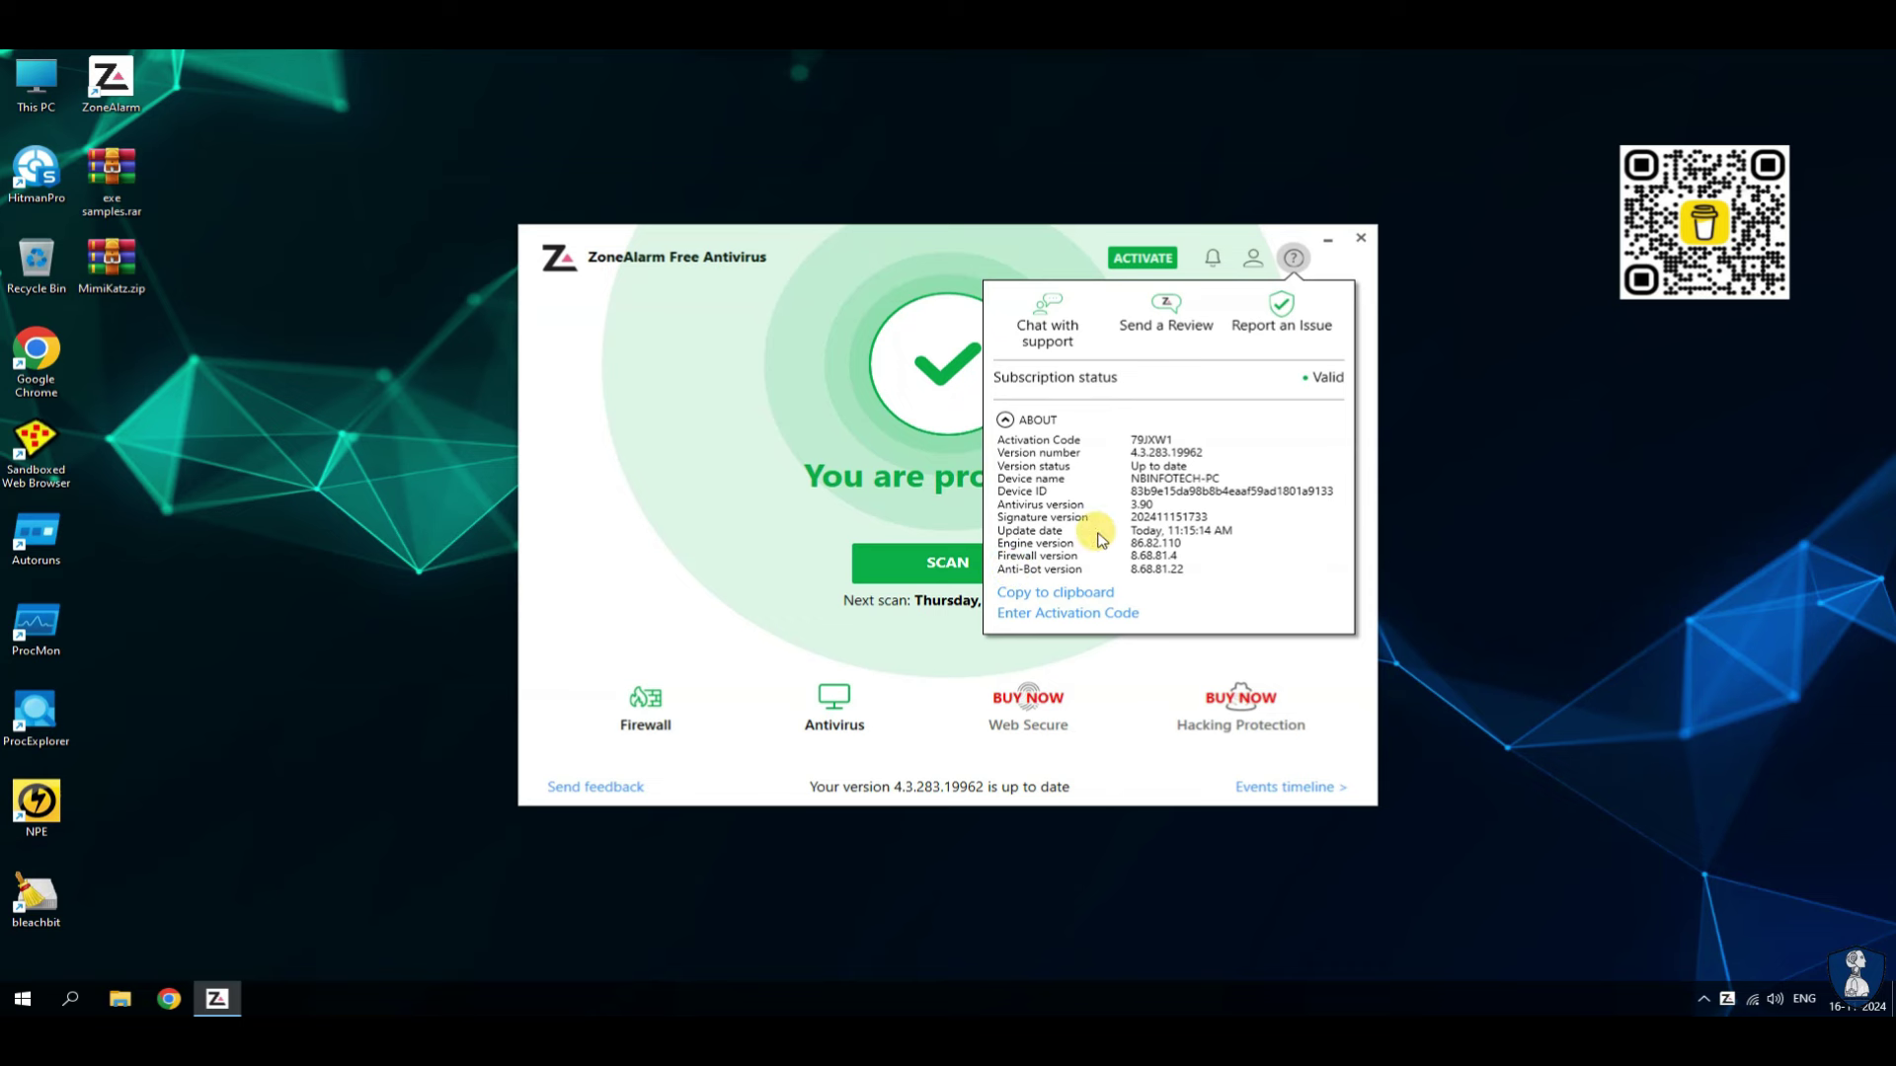
pyautogui.click(1293, 263)
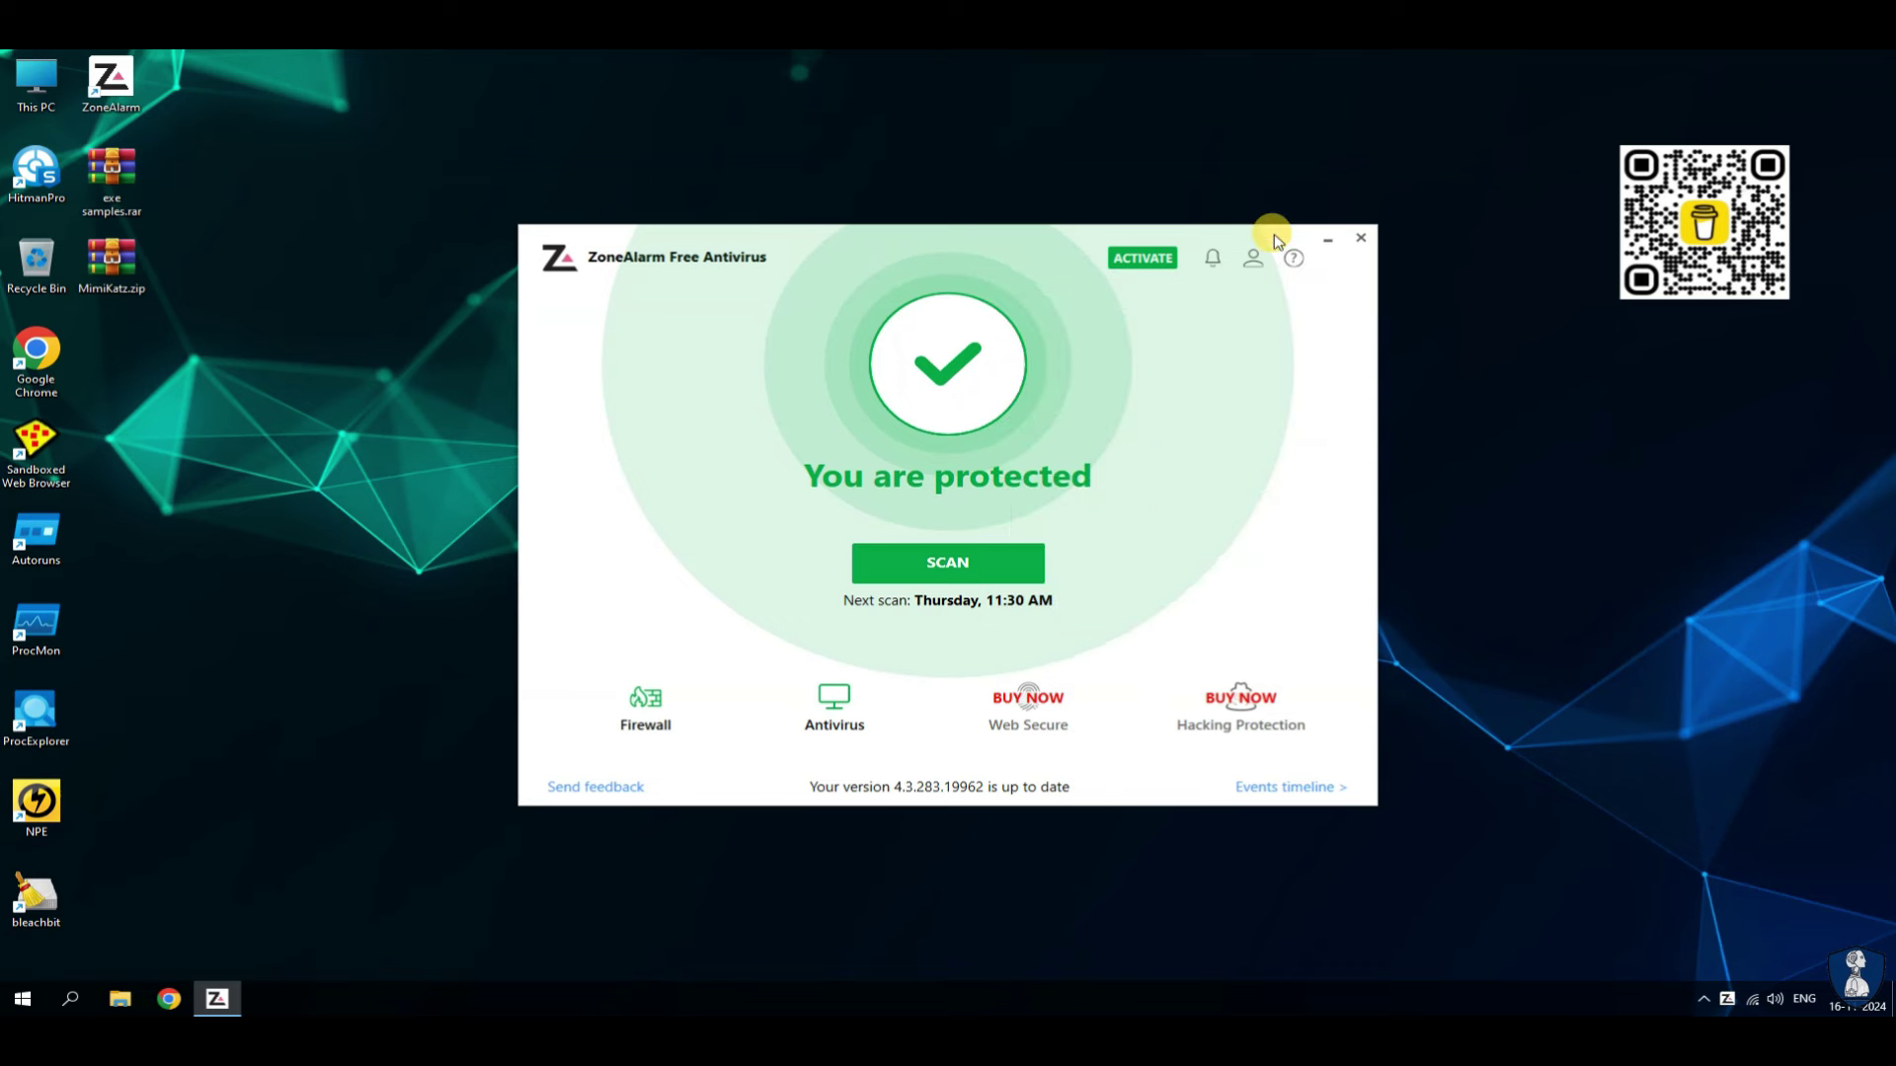
pyautogui.click(1212, 259)
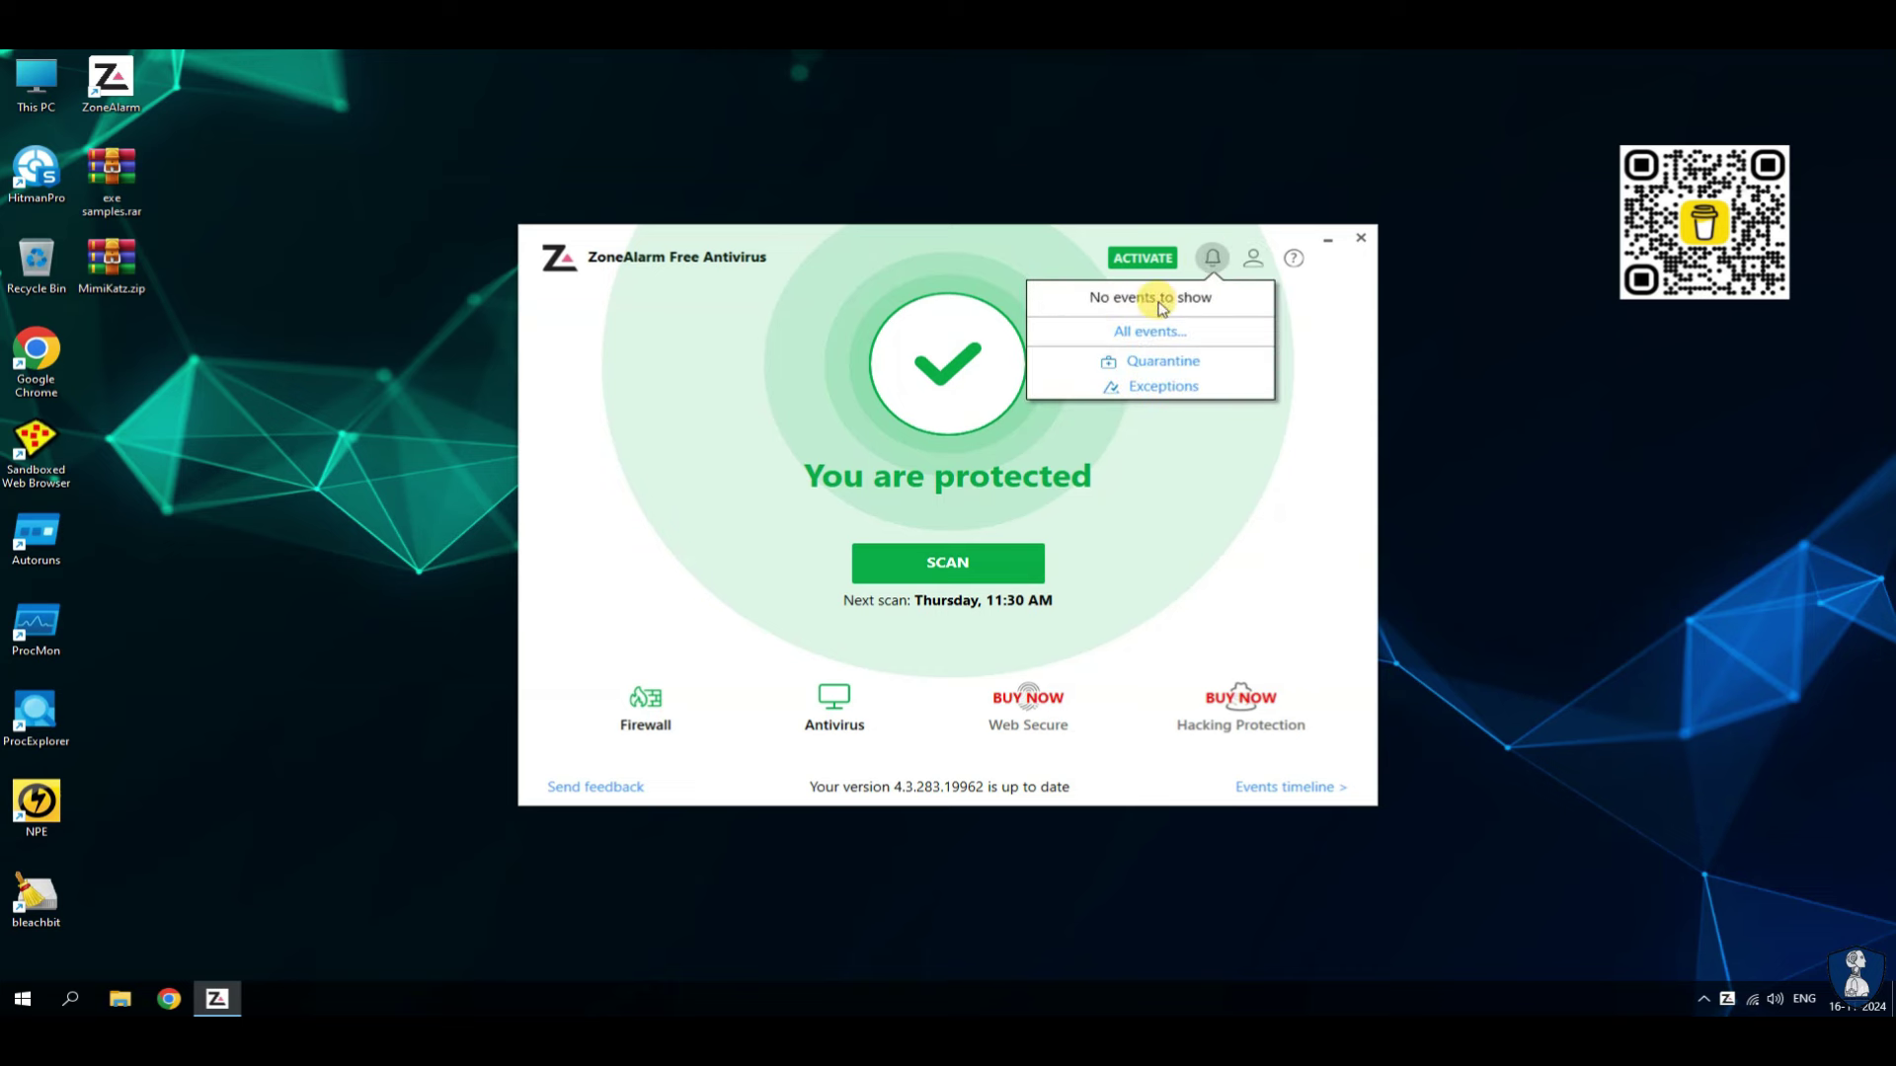
pyautogui.click(964, 258)
# - Look over the antivirus page again and the feature summaries for Web Secure, Hacking Protection and Antivirus
pyautogui.click(836, 694)
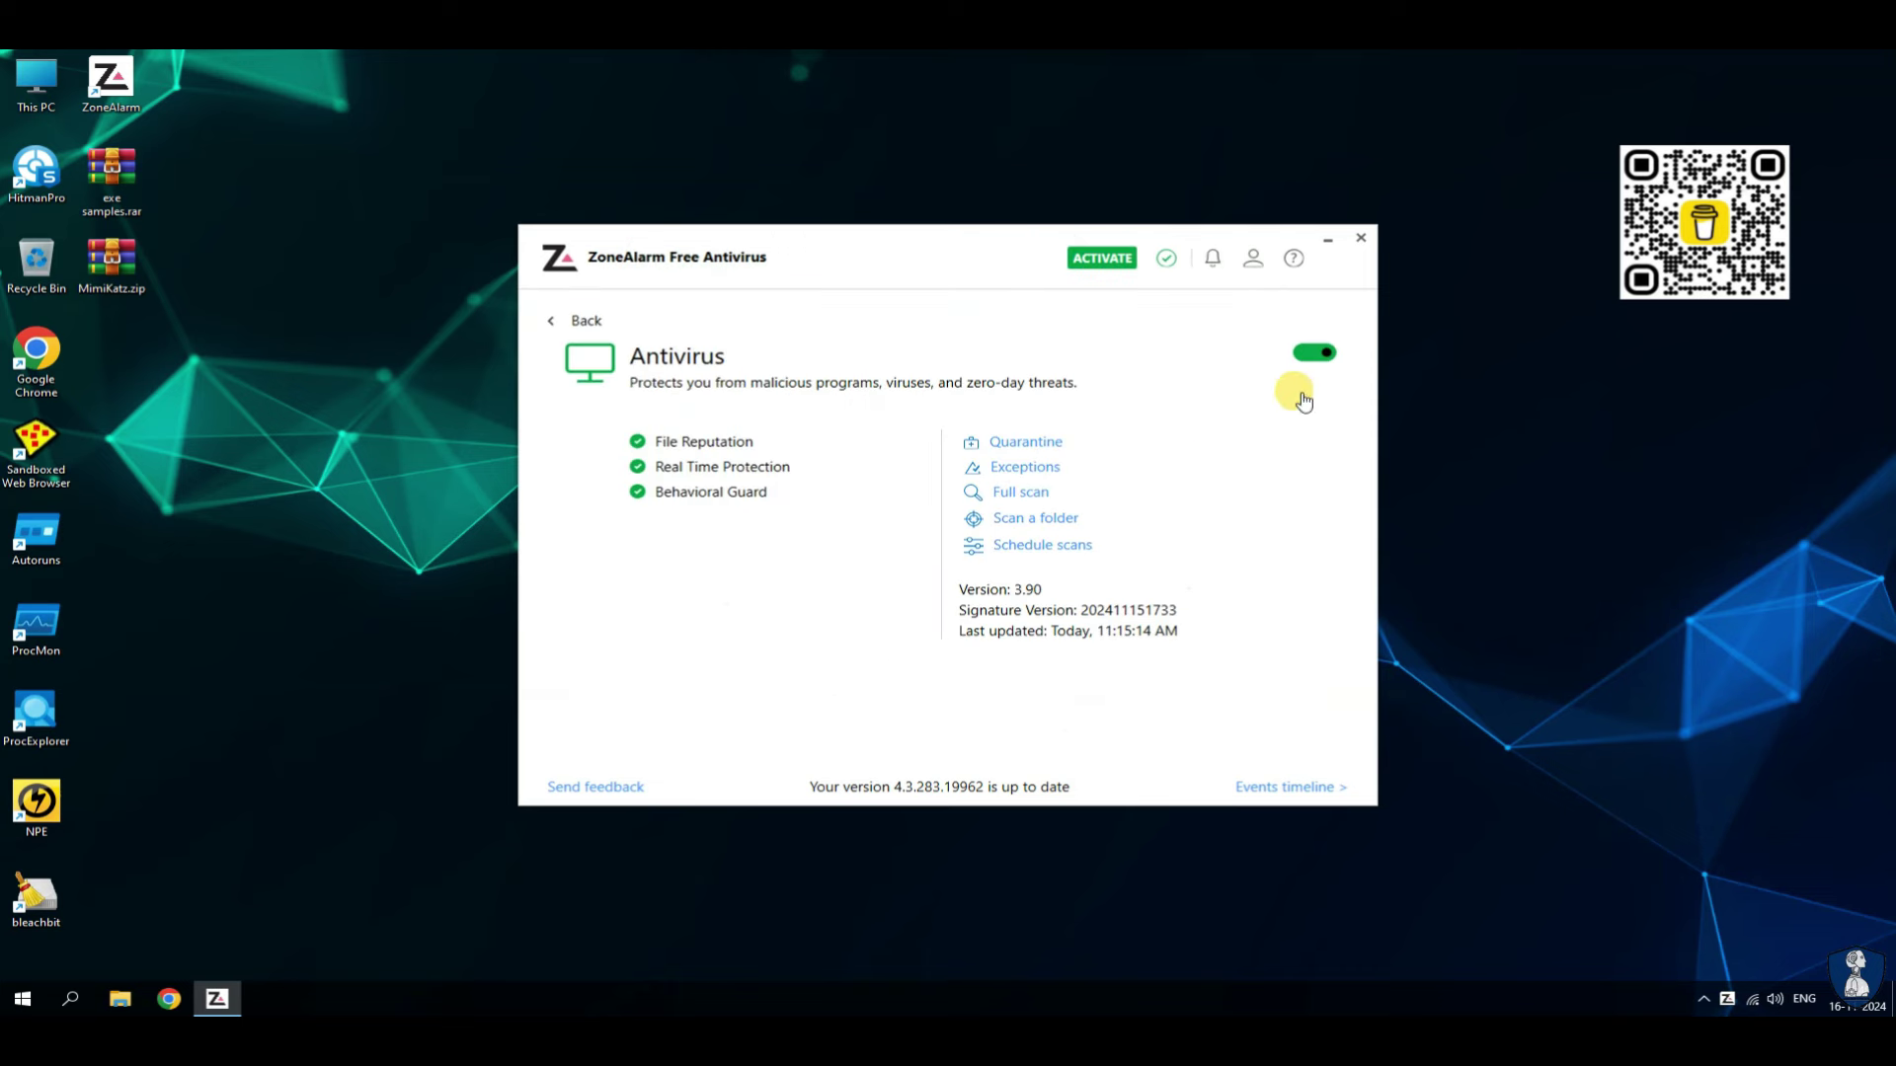
pyautogui.press('Escape')
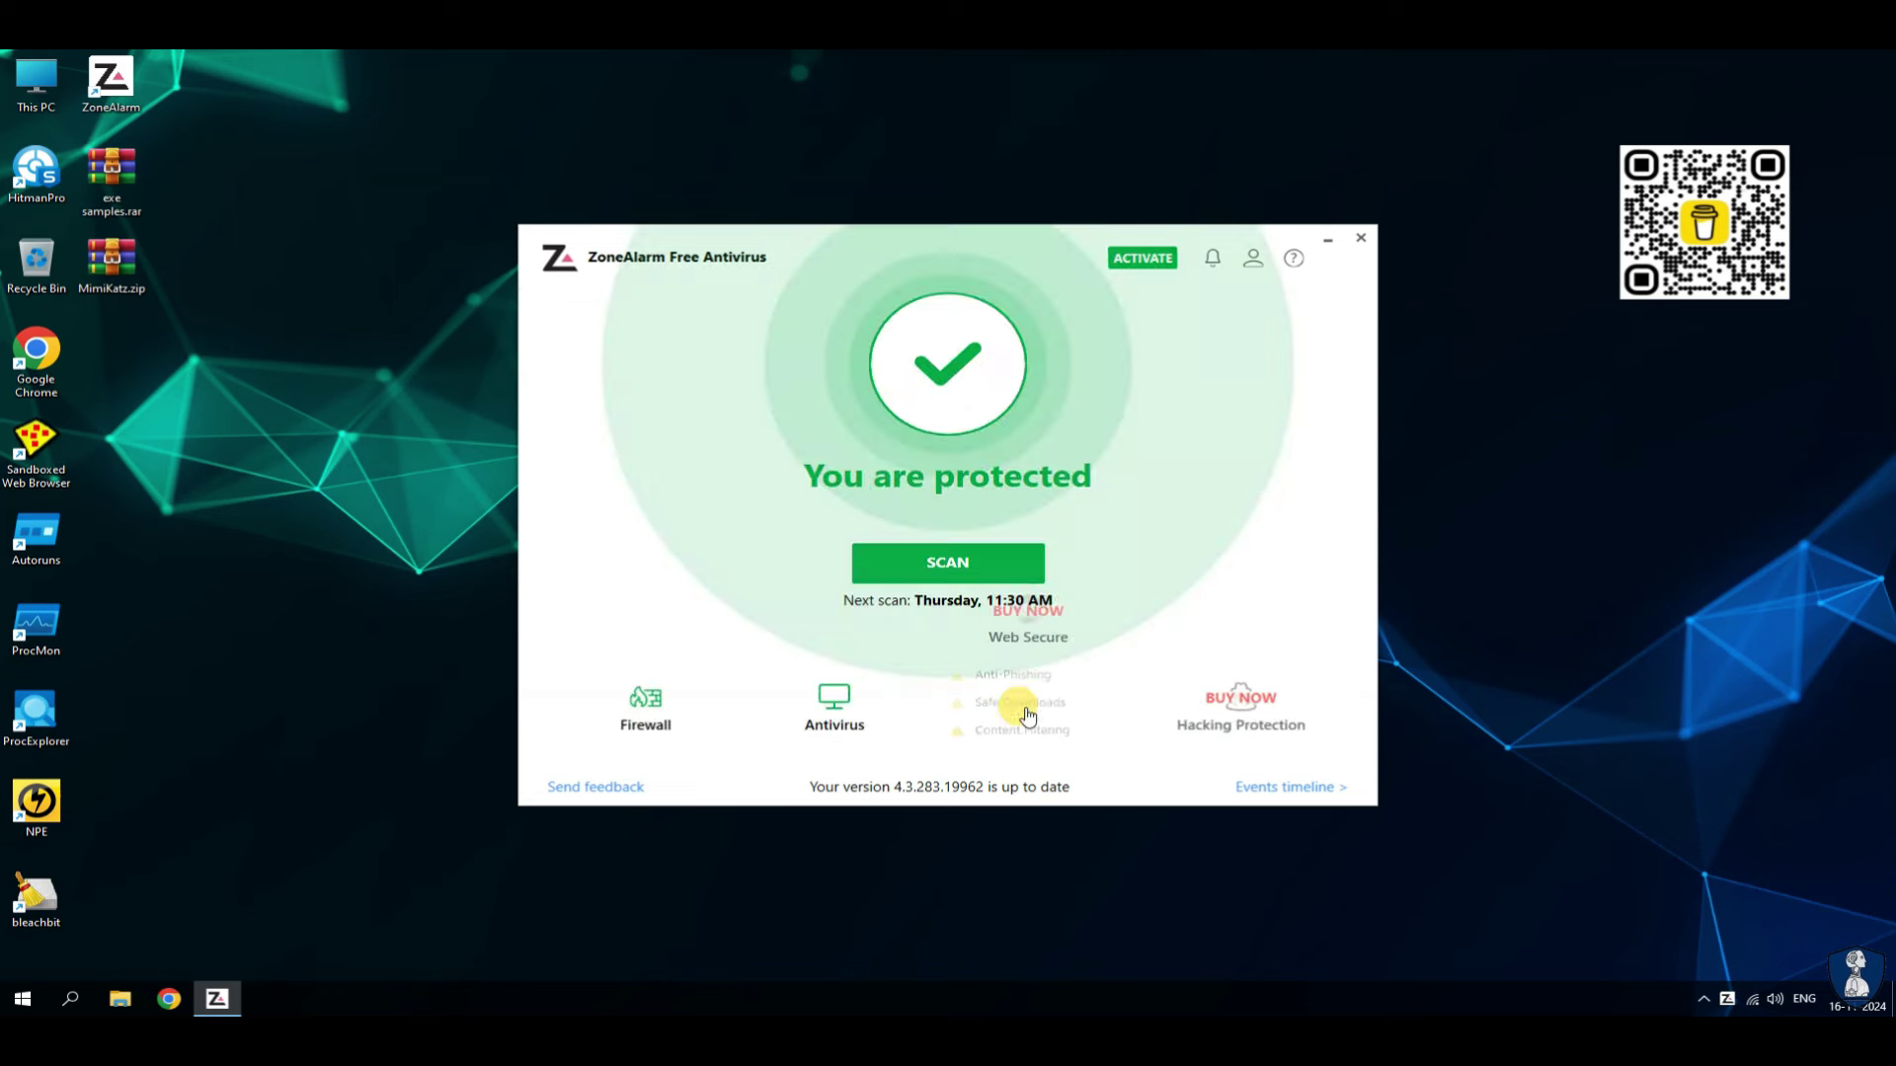
pyautogui.moveTo(1271, 677)
pyautogui.moveTo(833, 664)
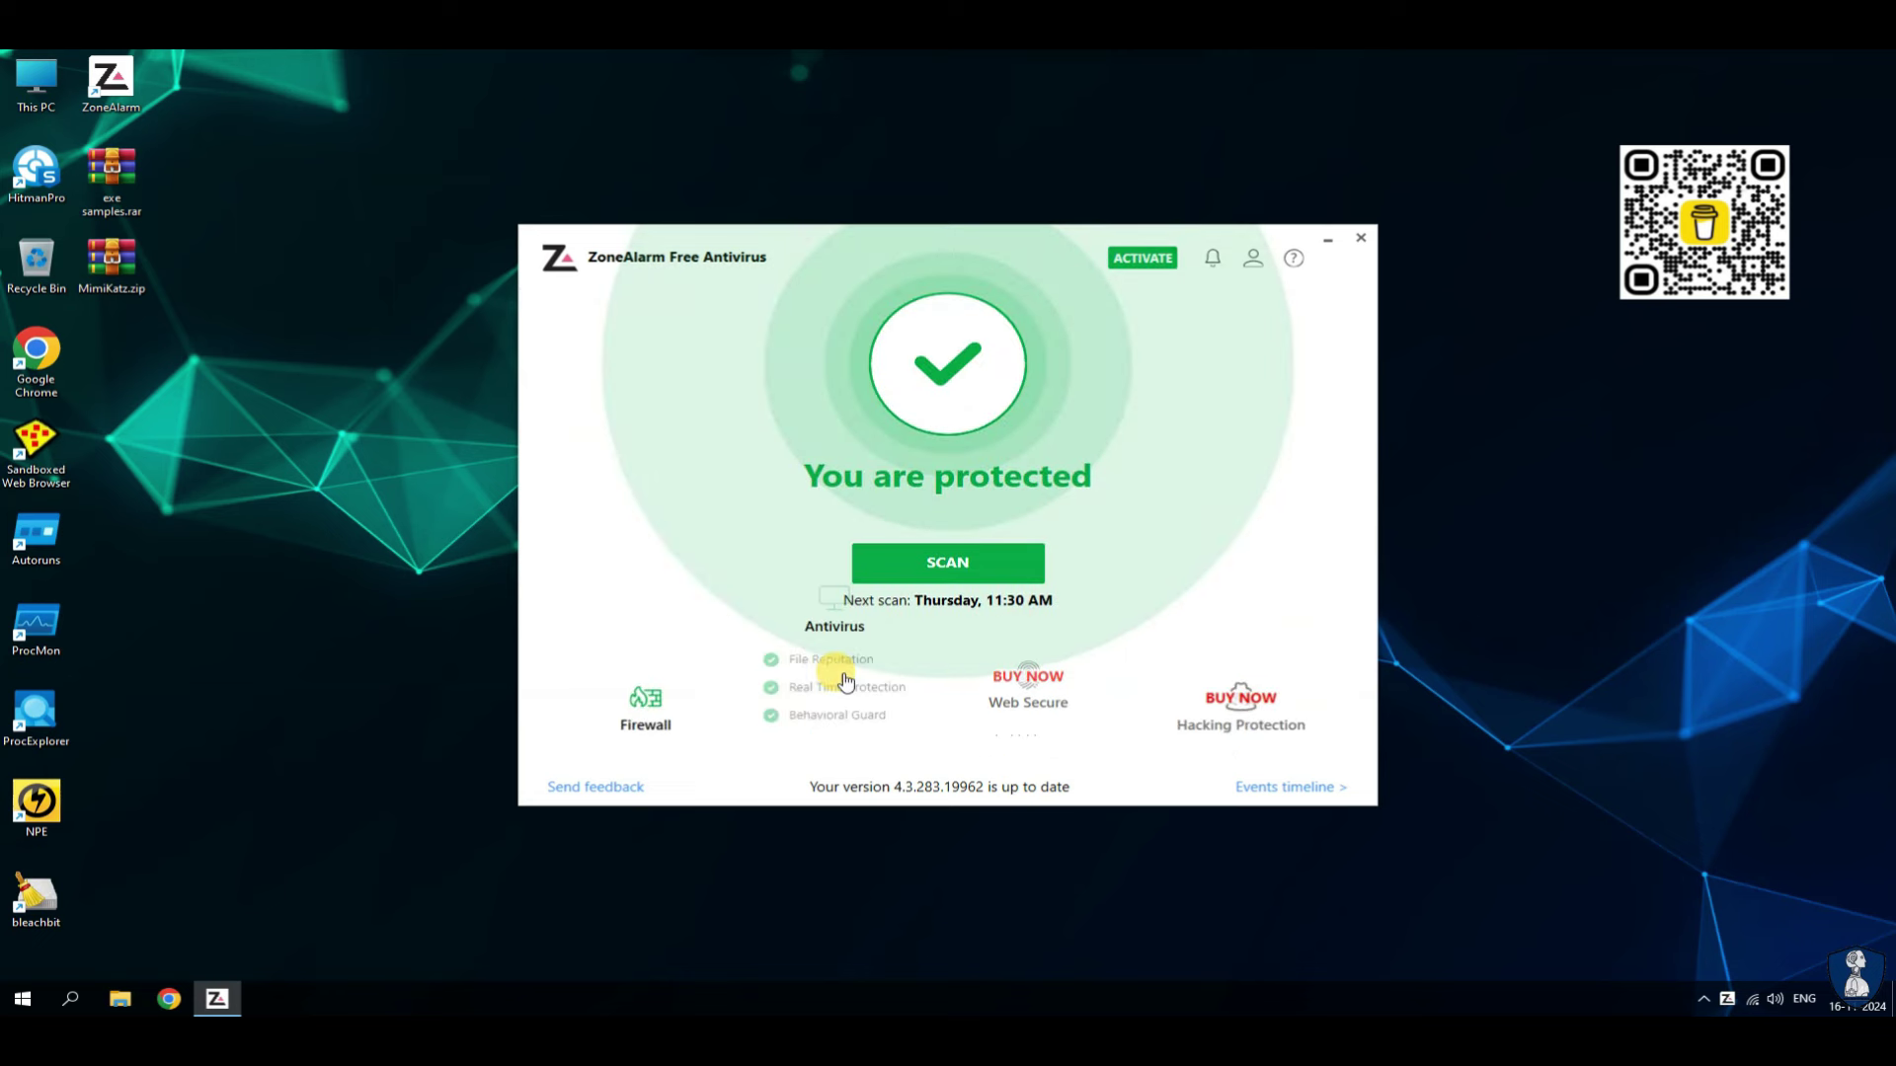
# - Turn off the antivirus protection and minimize the ZoneAlarm window
pyautogui.click(914, 656)
pyautogui.click(1311, 353)
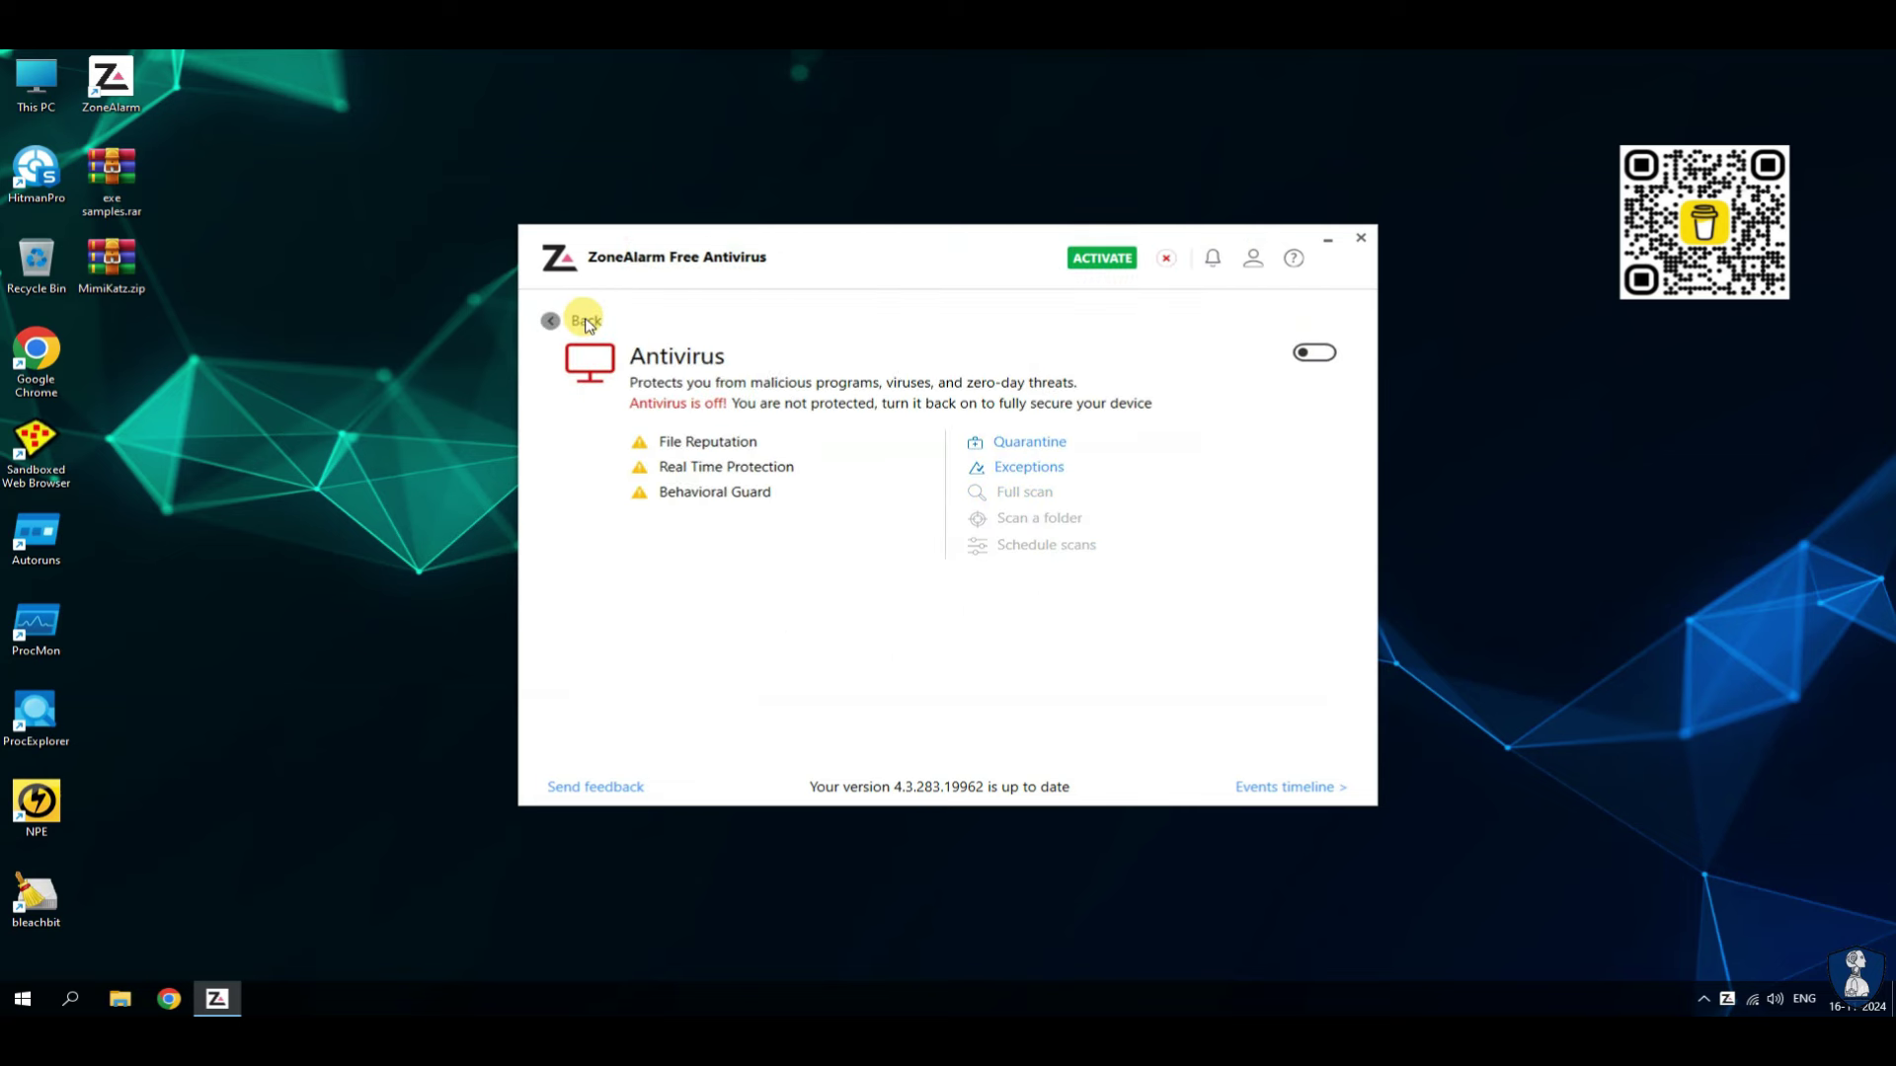
pyautogui.click(586, 321)
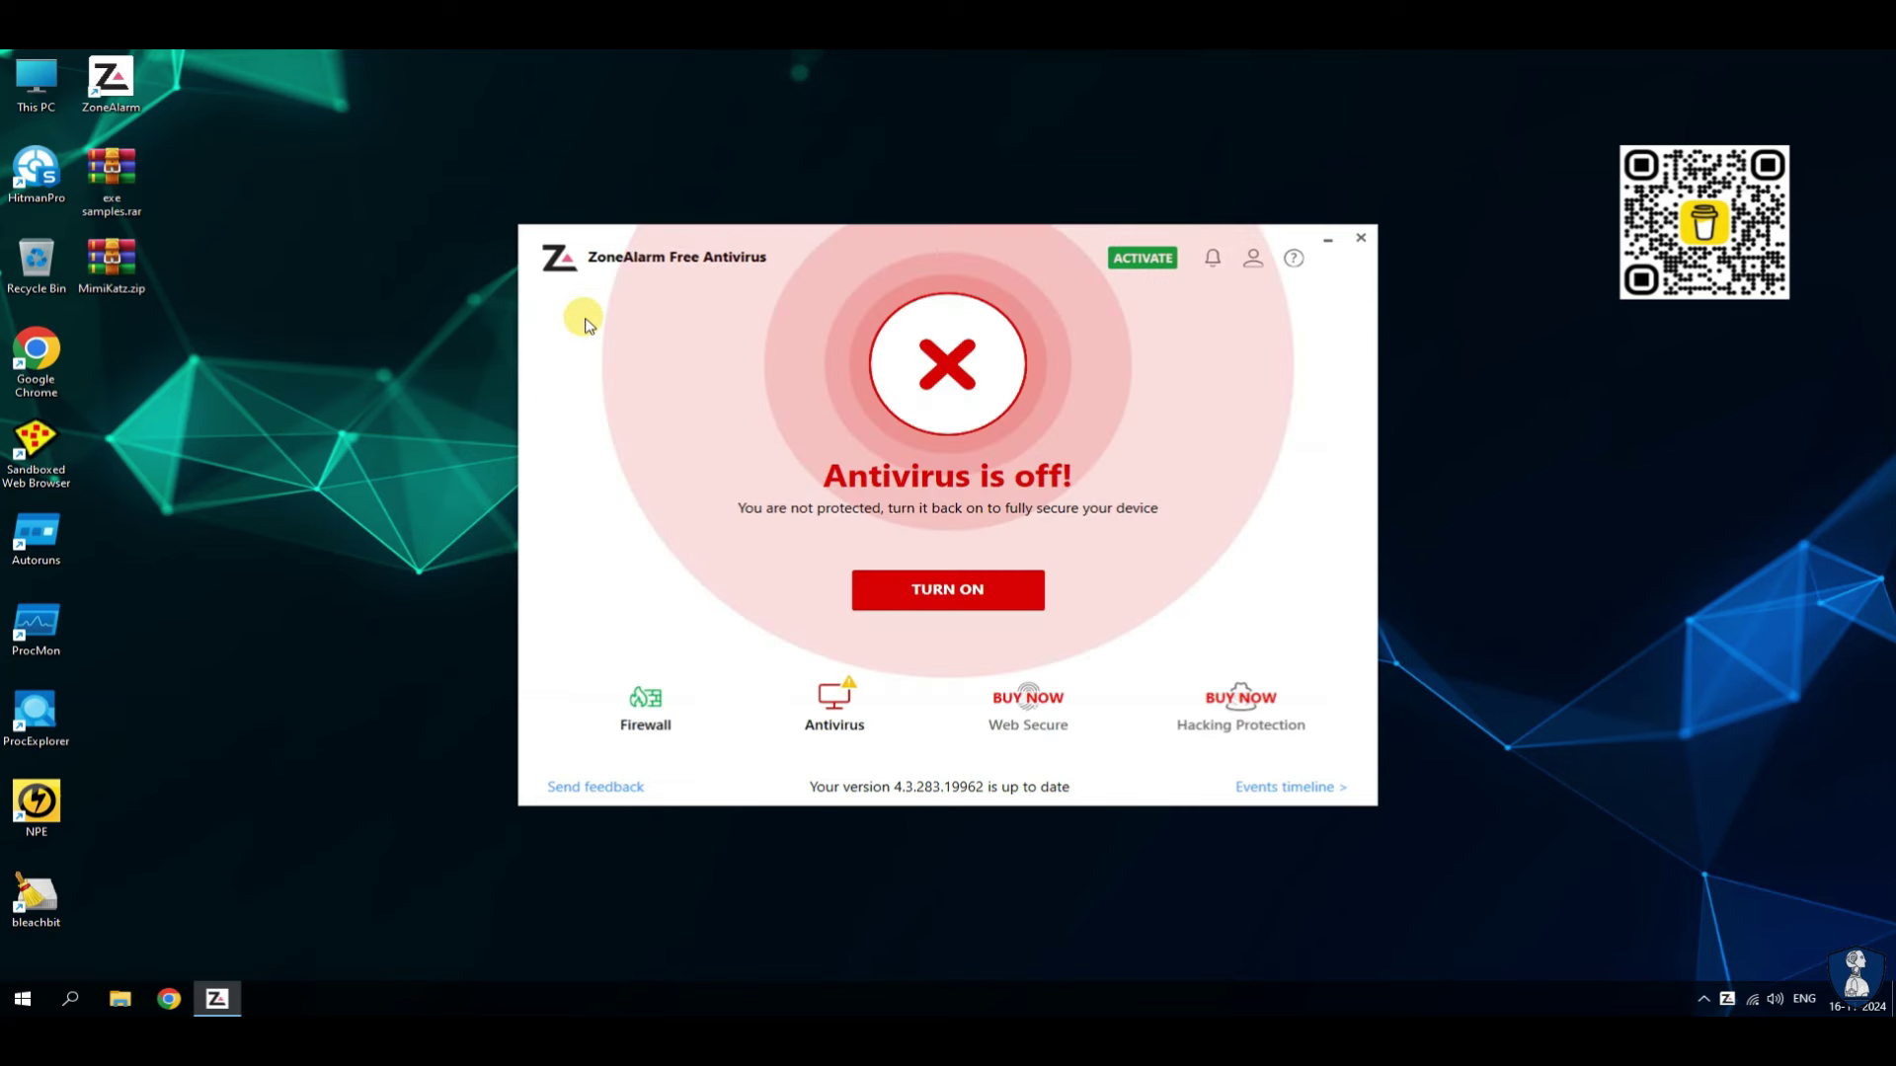
pyautogui.click(1328, 239)
# - Extract exe samples.rar on the desktop using the archive password and place the extracted folder below MimiKatz.zip
pyautogui.rightClick(111, 177)
pyautogui.click(217, 297)
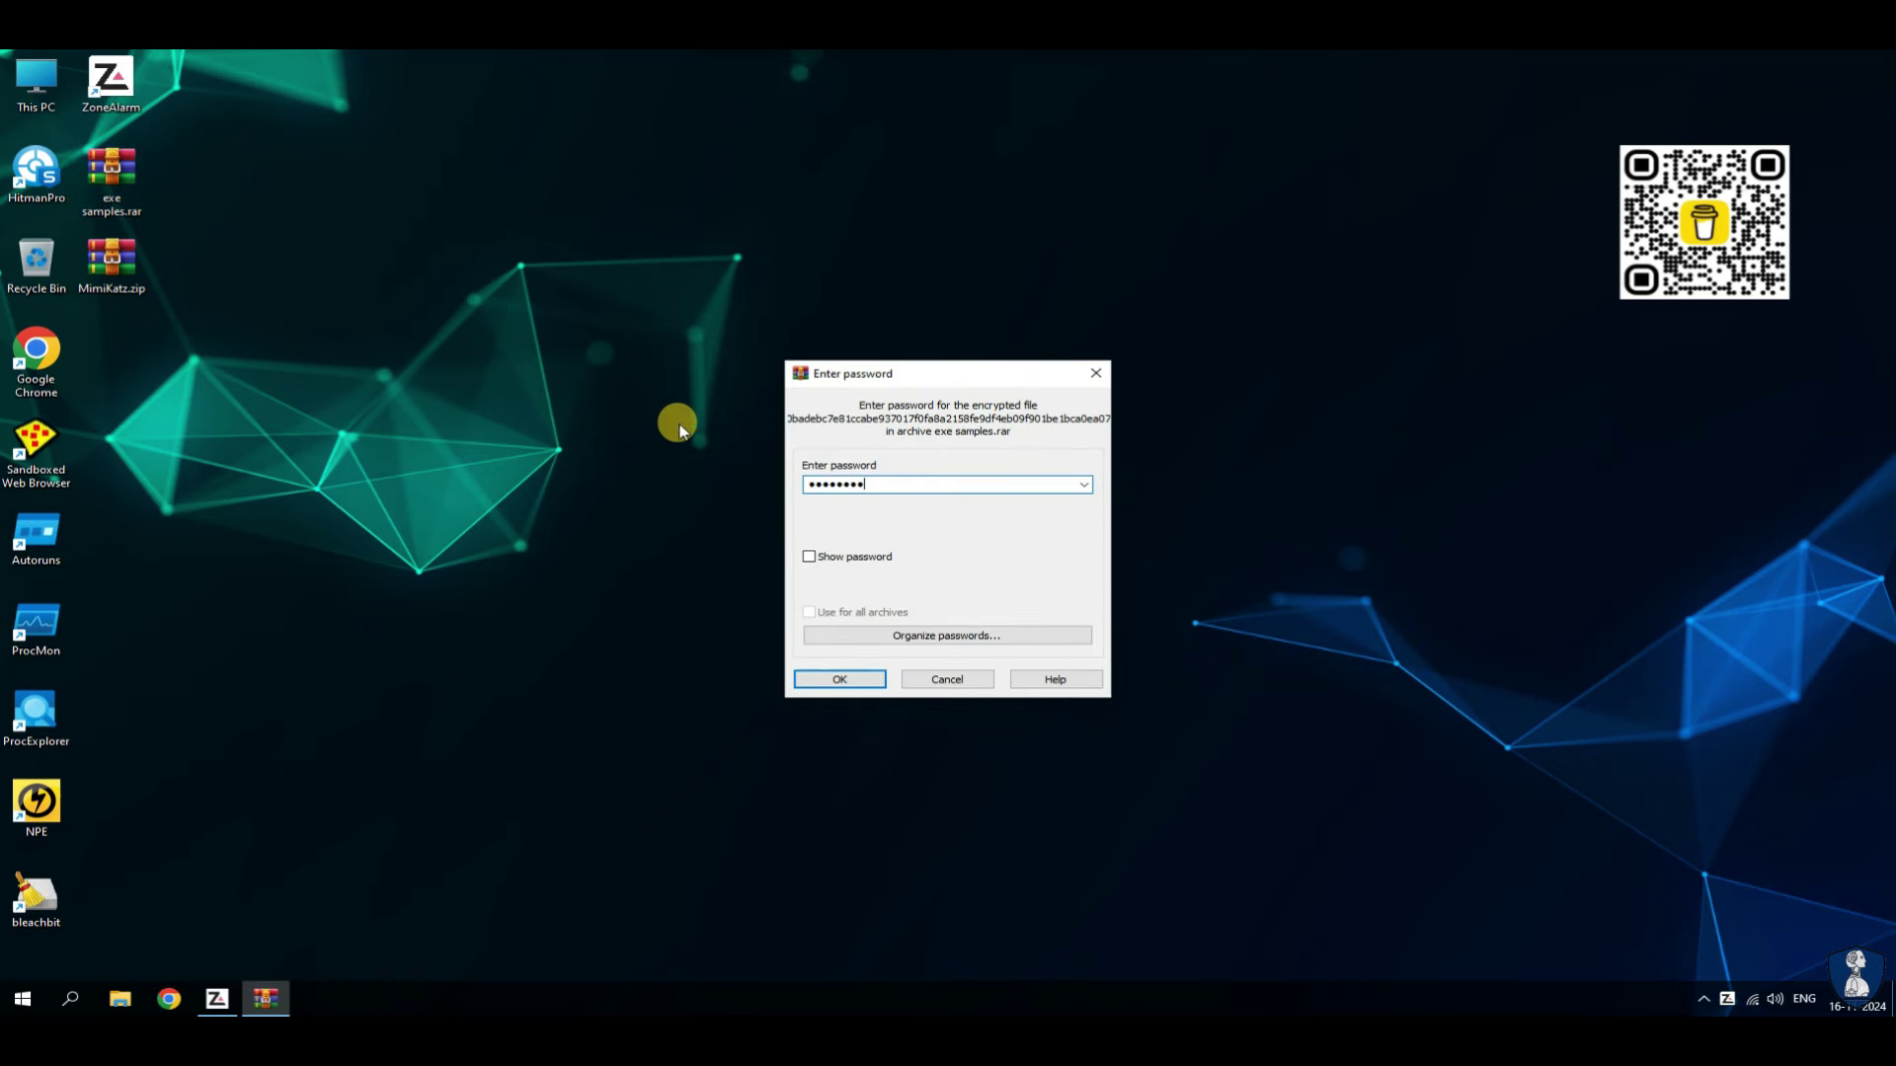
pyautogui.press('Return')
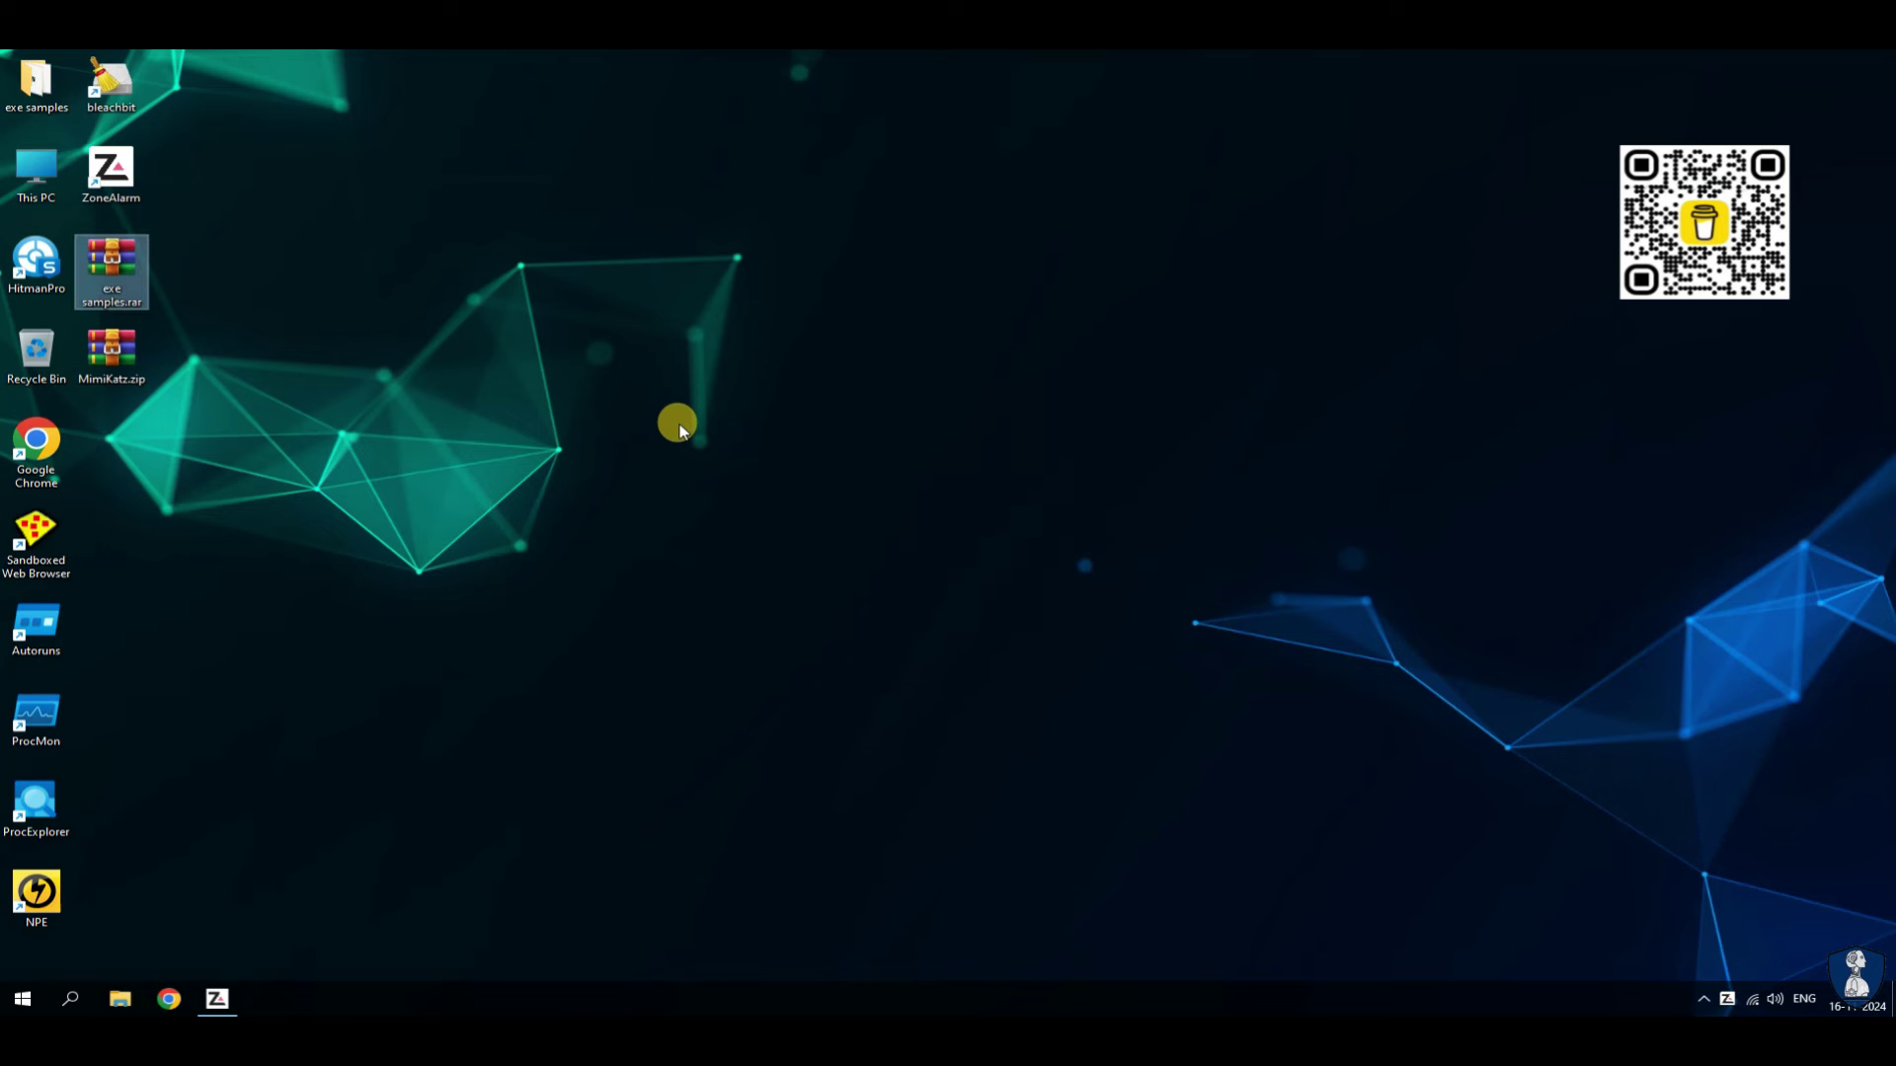
pyautogui.moveTo(36, 79); pyautogui.dragTo(107, 422)
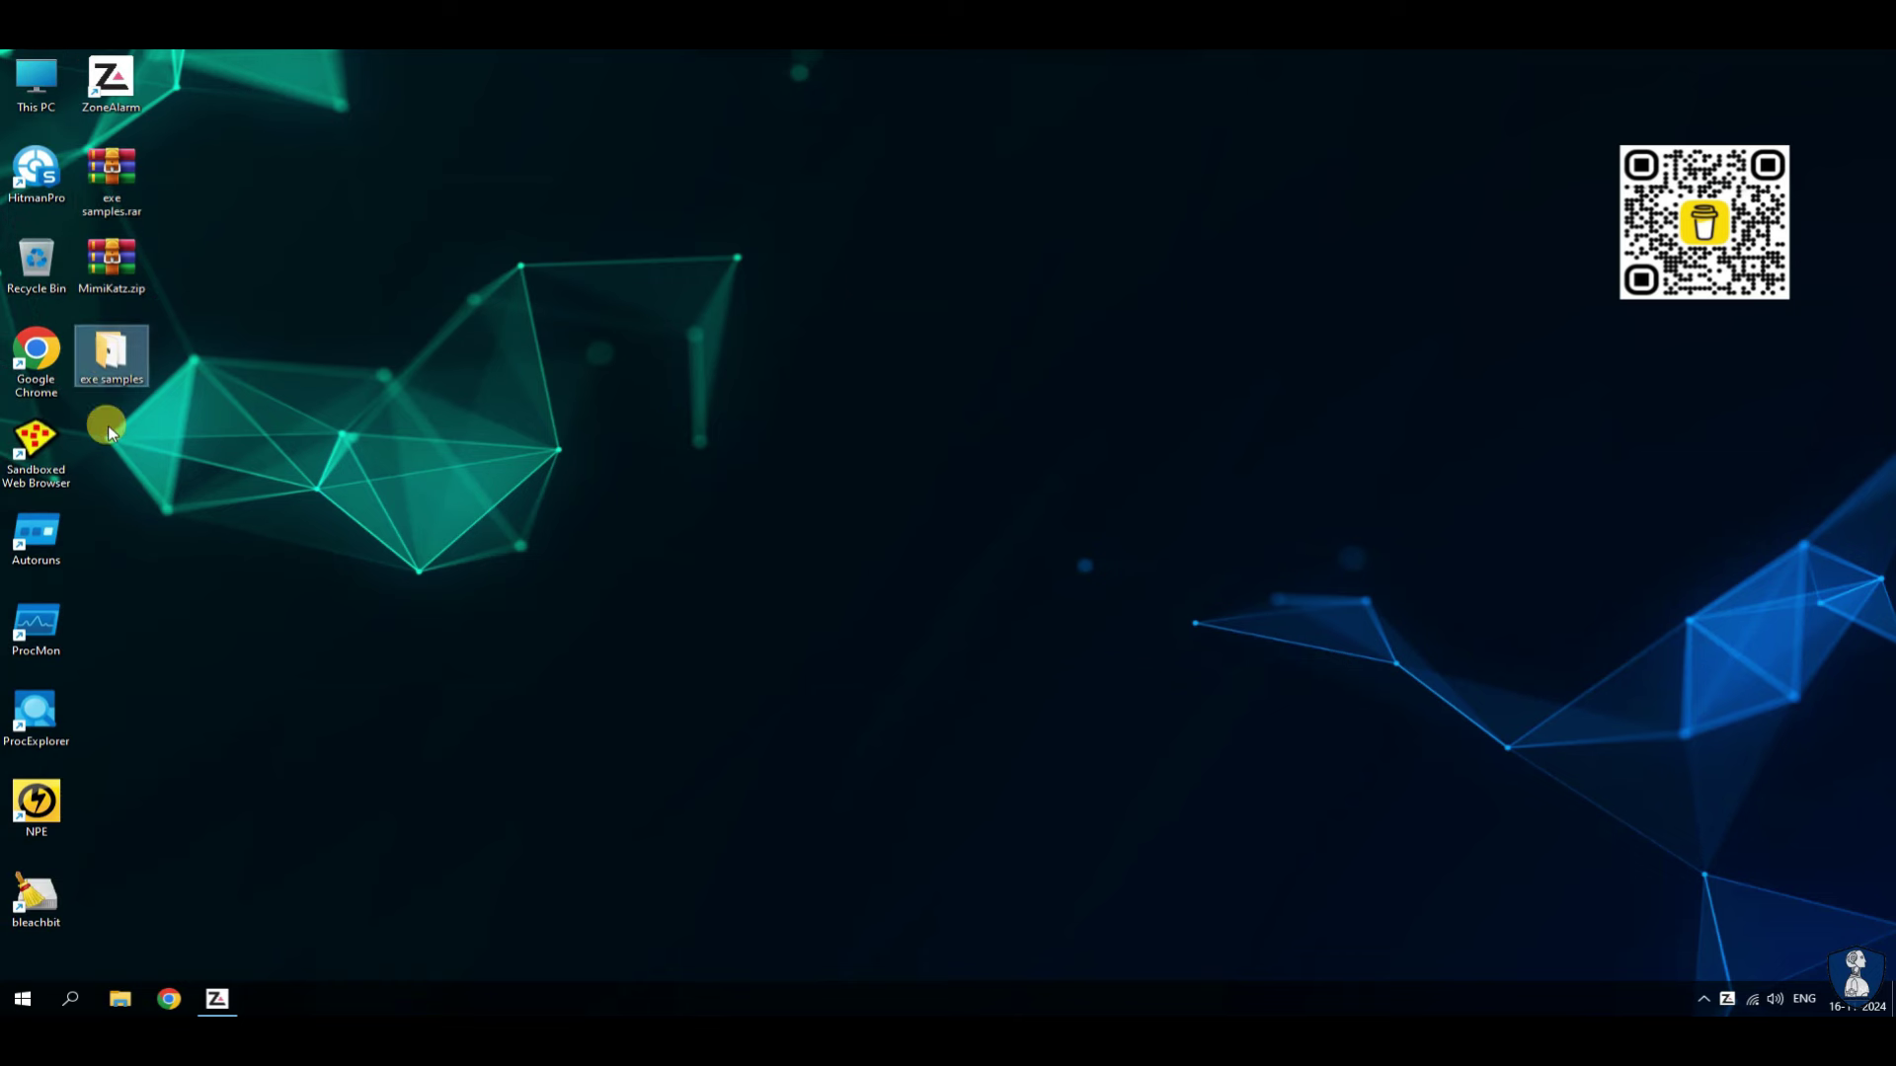
# - Inspect the exe samples folder through to its last file with full file names shown, and minimize the window
pyautogui.doubleClick(108, 364)
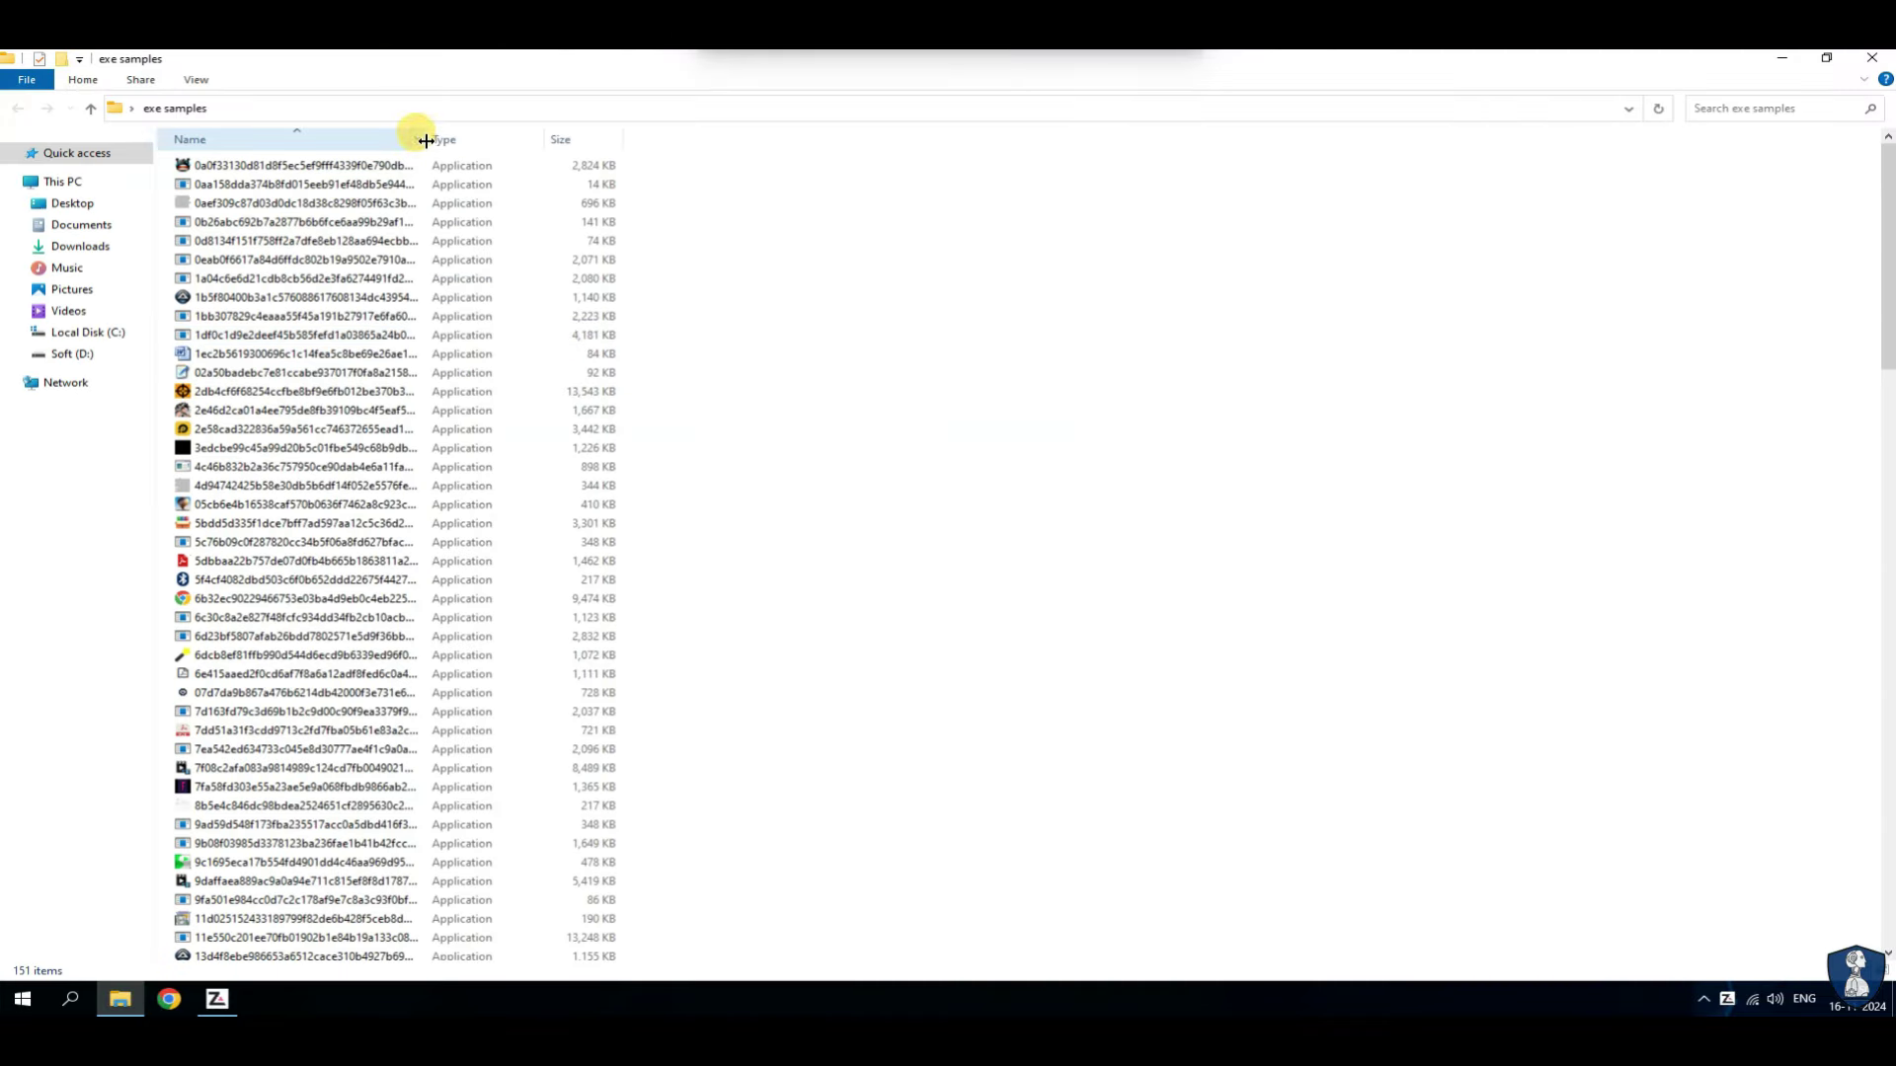
pyautogui.doubleClick(425, 140)
pyautogui.click(1827, 58)
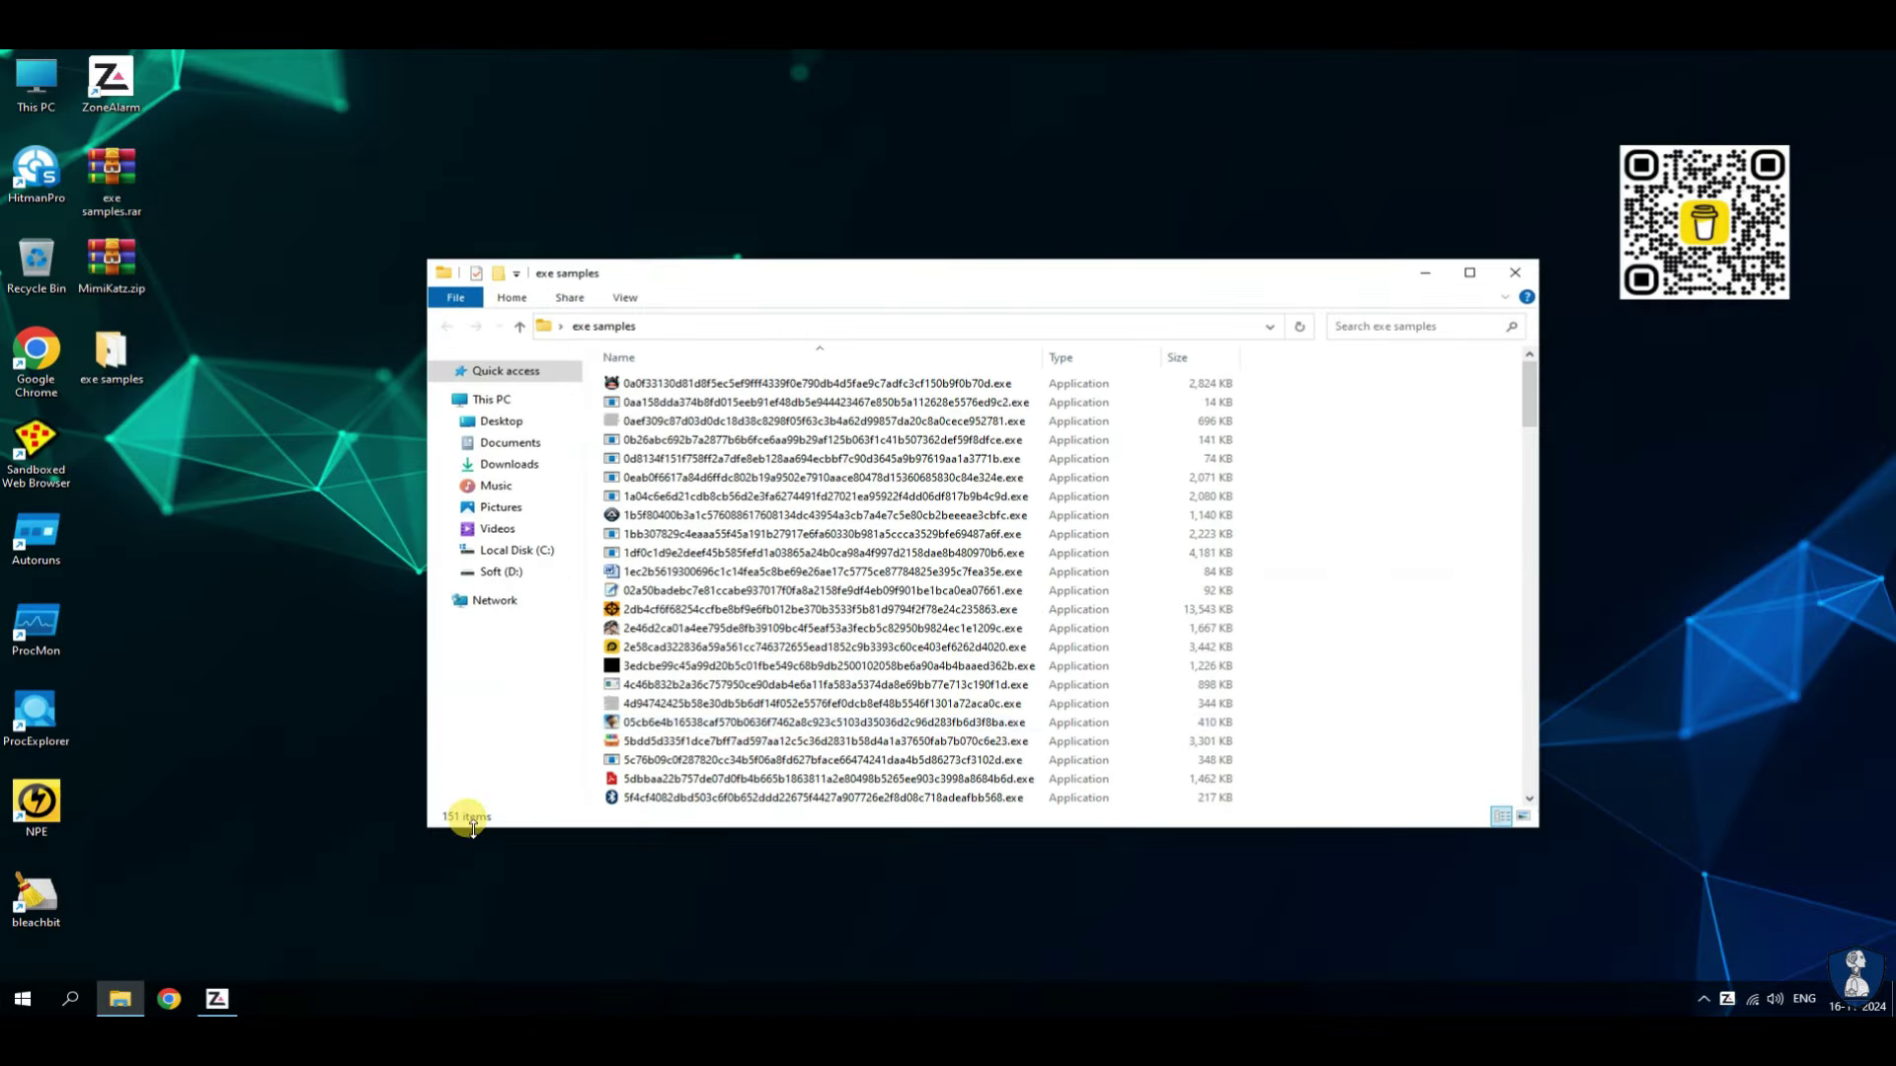
pyautogui.moveTo(1531, 395); pyautogui.dragTo(1529, 788)
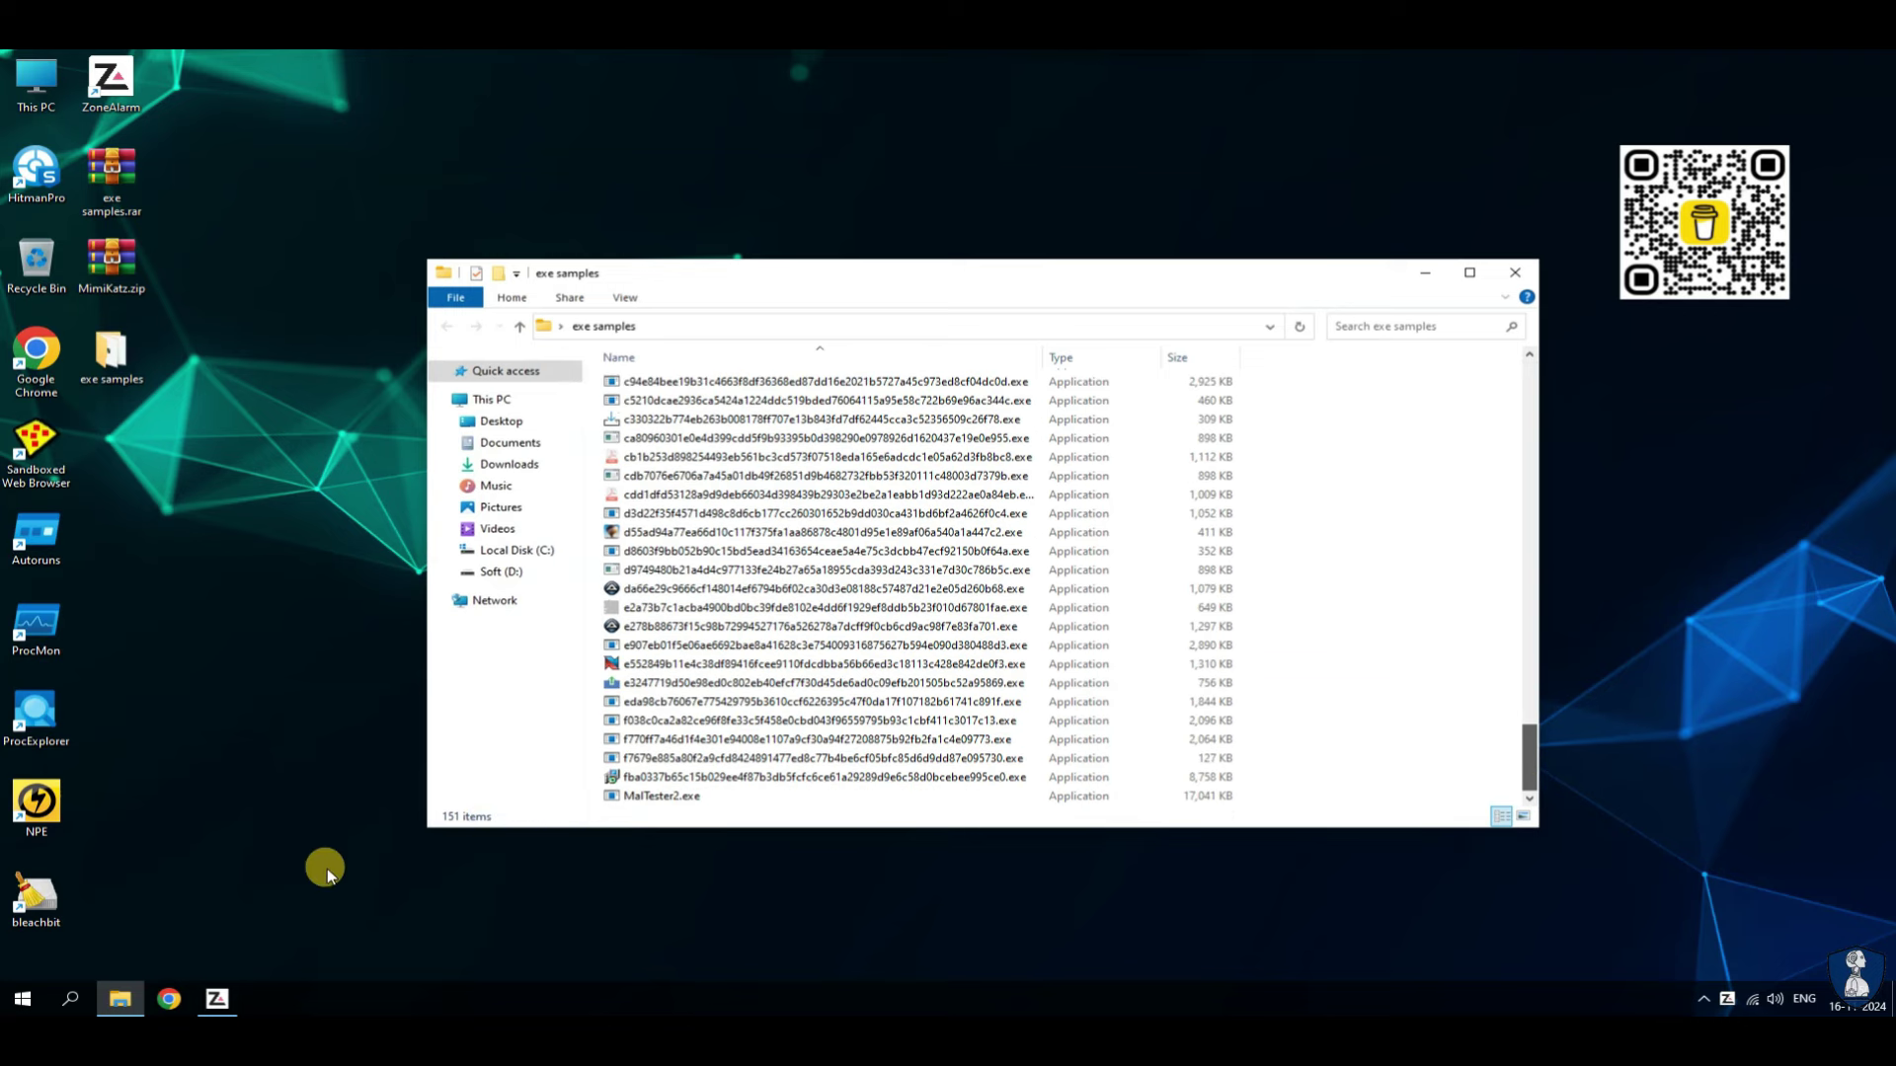
pyautogui.click(1422, 273)
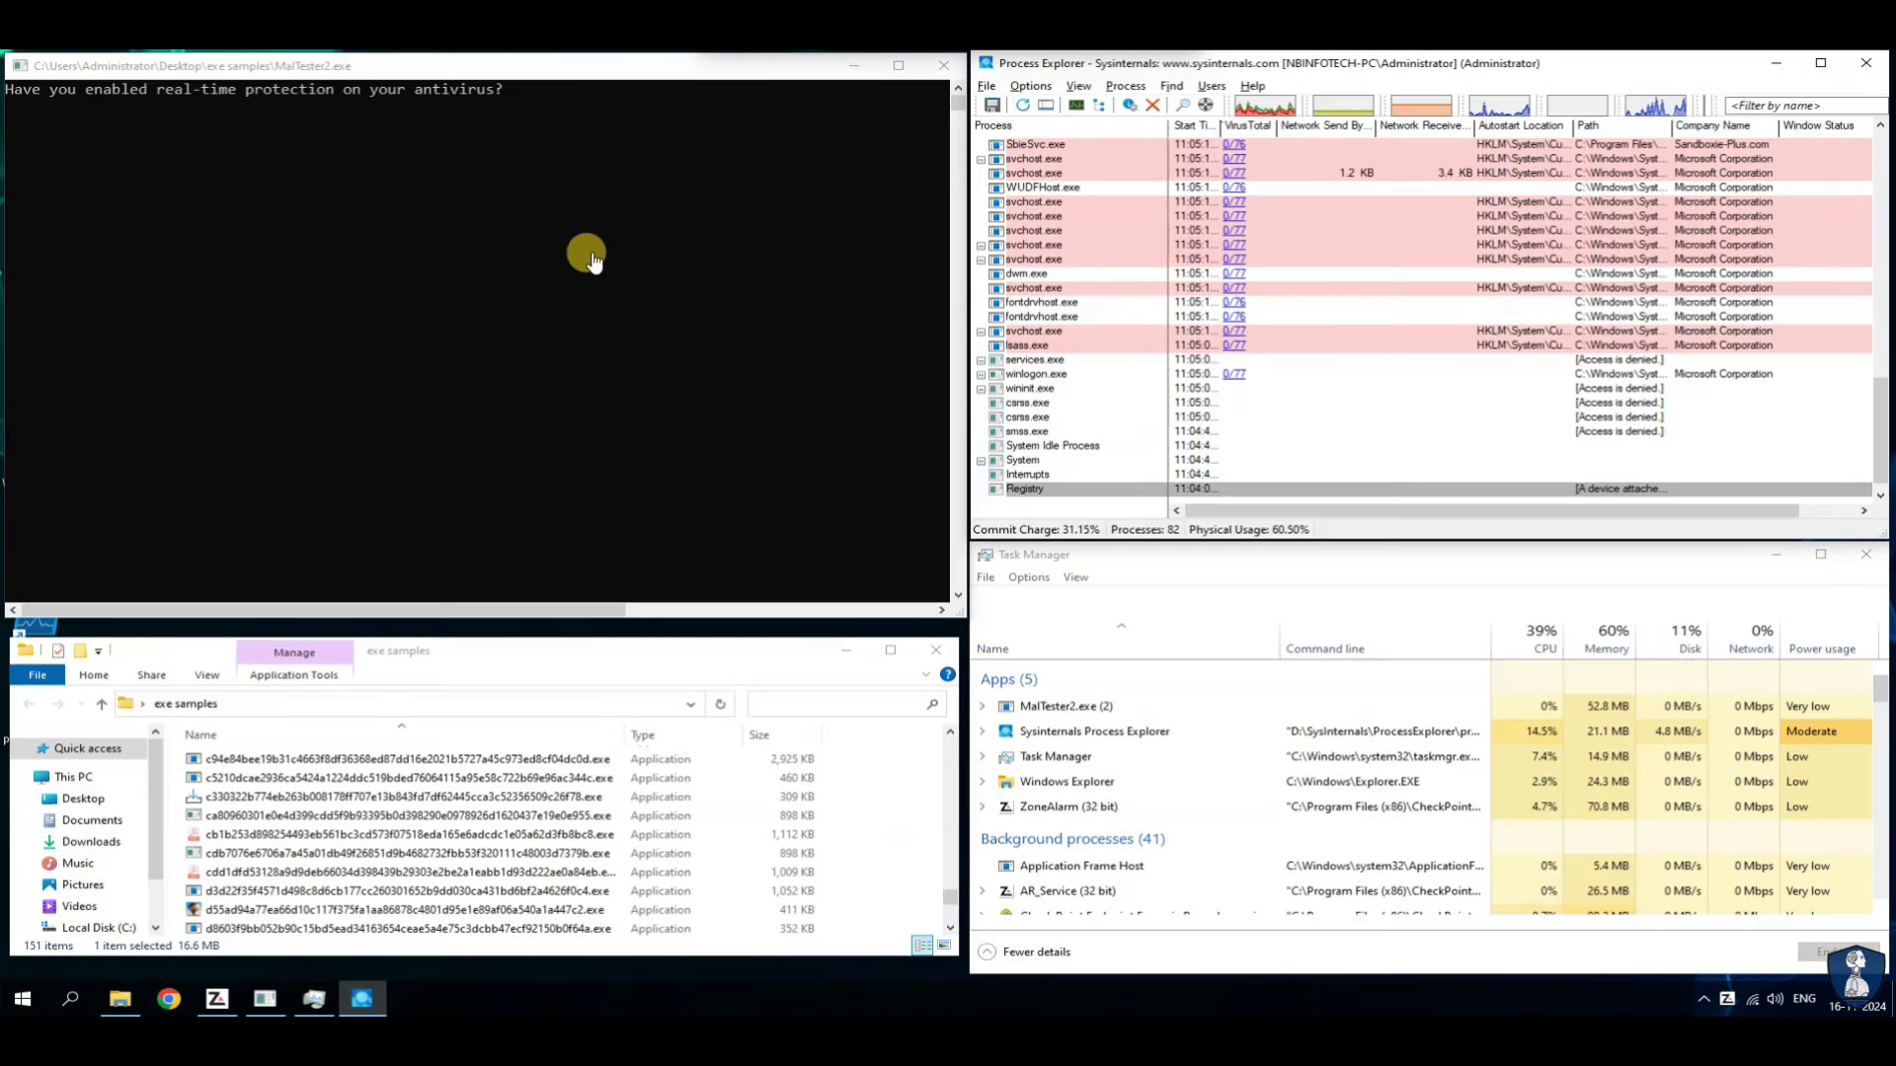
# - Highlight "real-time protection" in the MalTester2 console question and find the MalTester2.exe process in Process Explorer
pyautogui.click(592, 64)
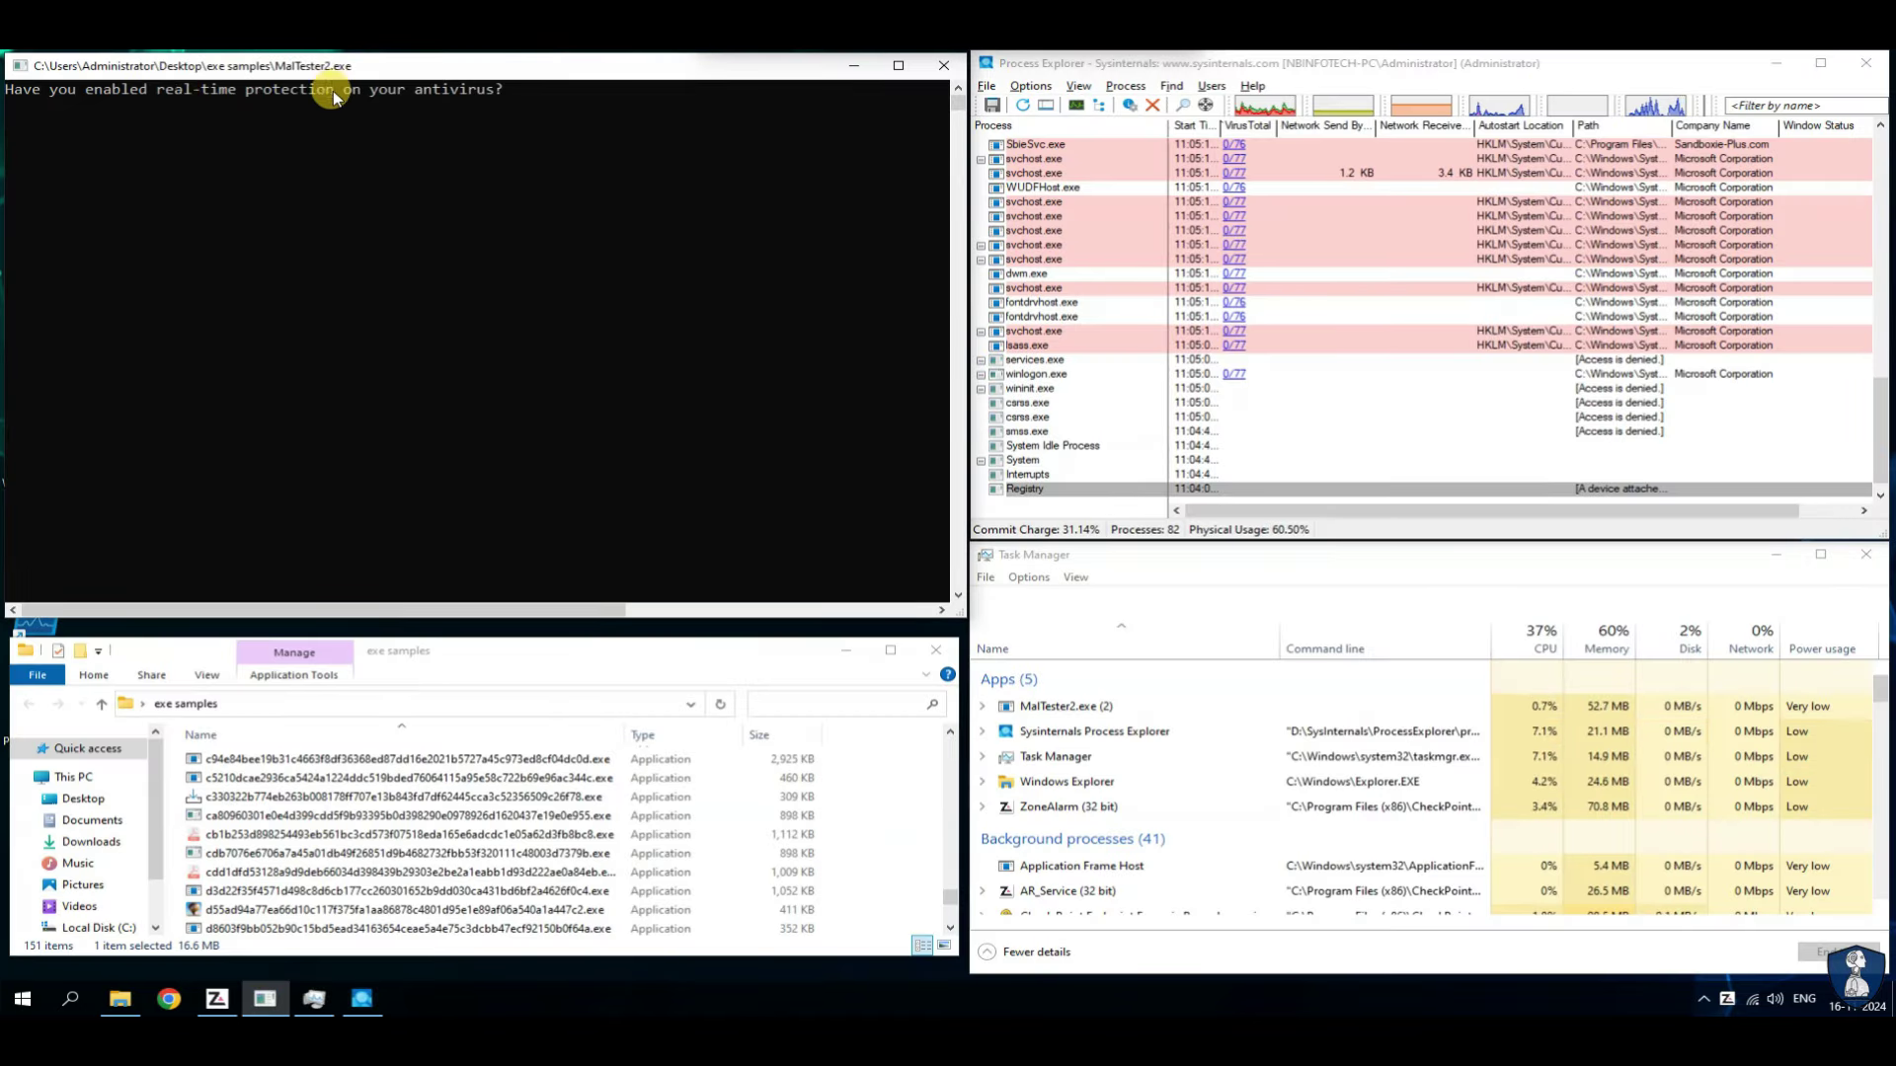
pyautogui.moveTo(334, 90); pyautogui.dragTo(138, 91)
pyautogui.click(1459, 63)
pyautogui.scroll(6, 1437, 275)
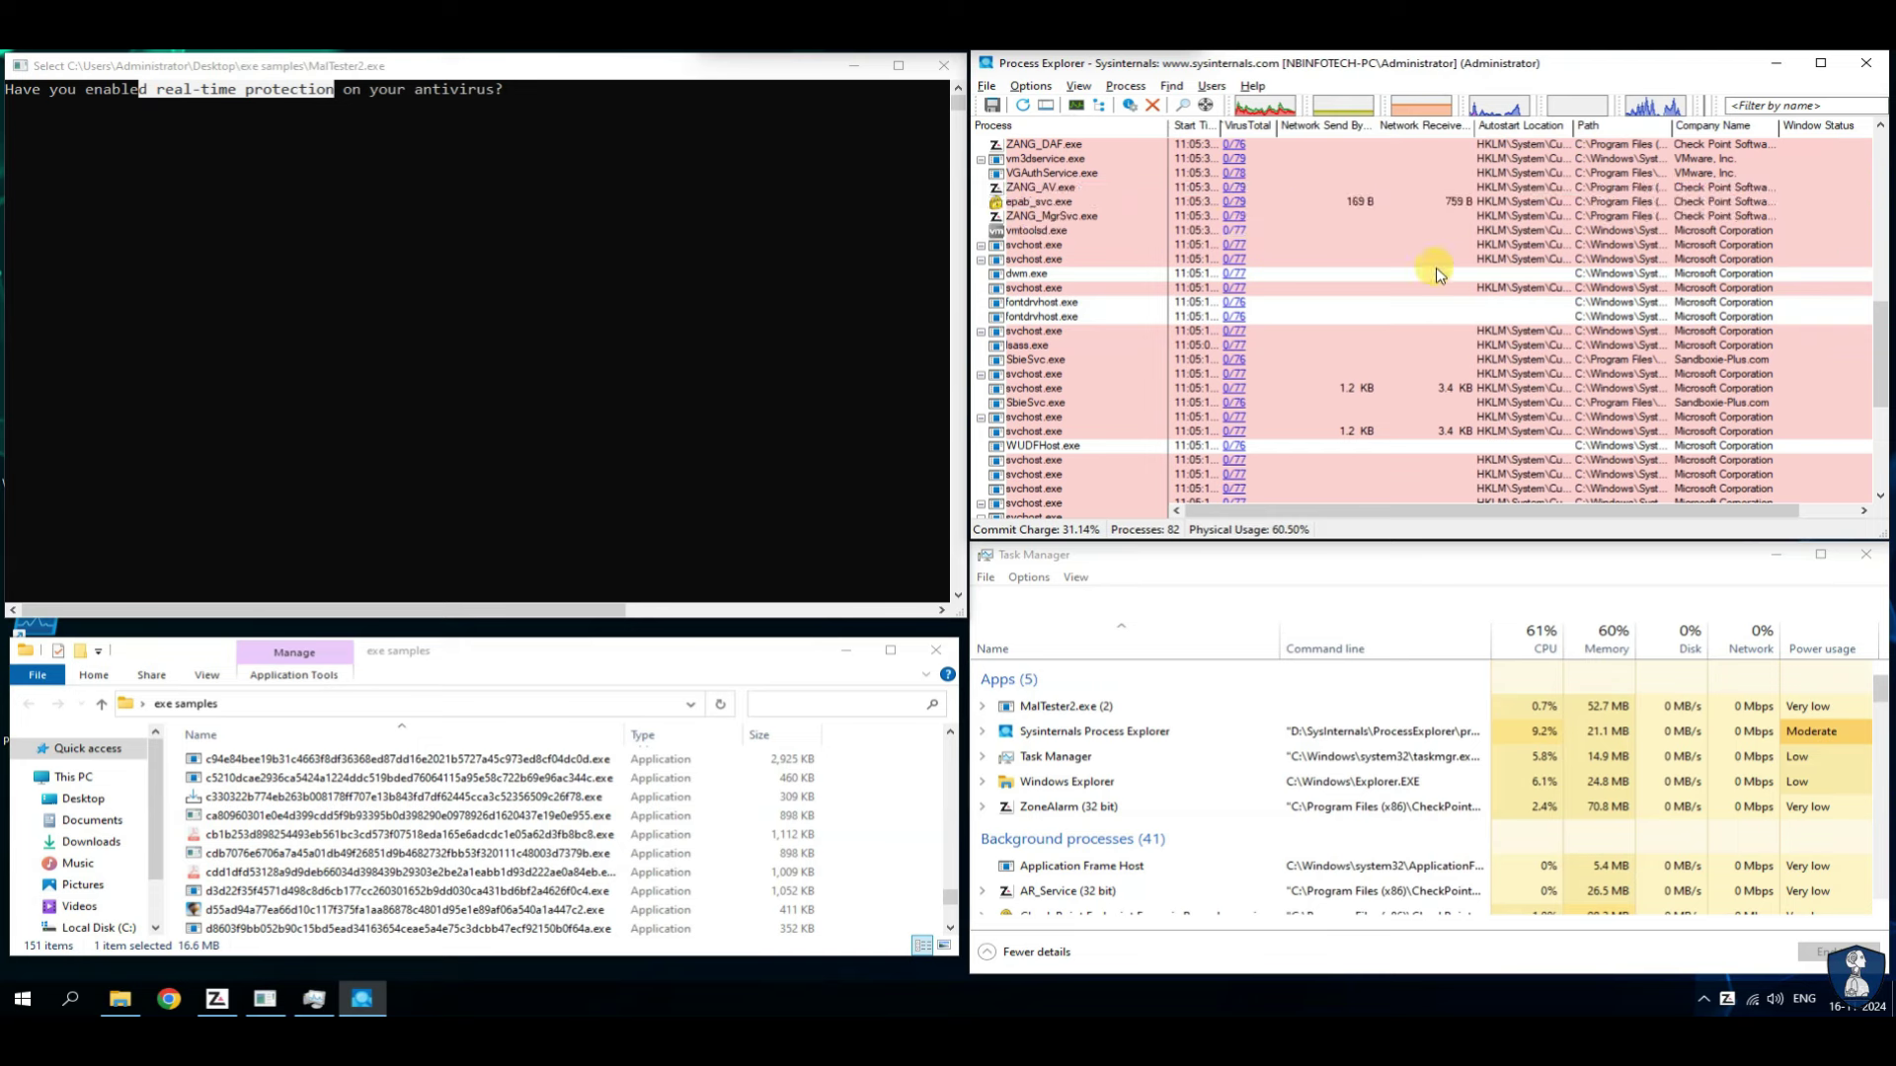
pyautogui.scroll(6, 1383, 279)
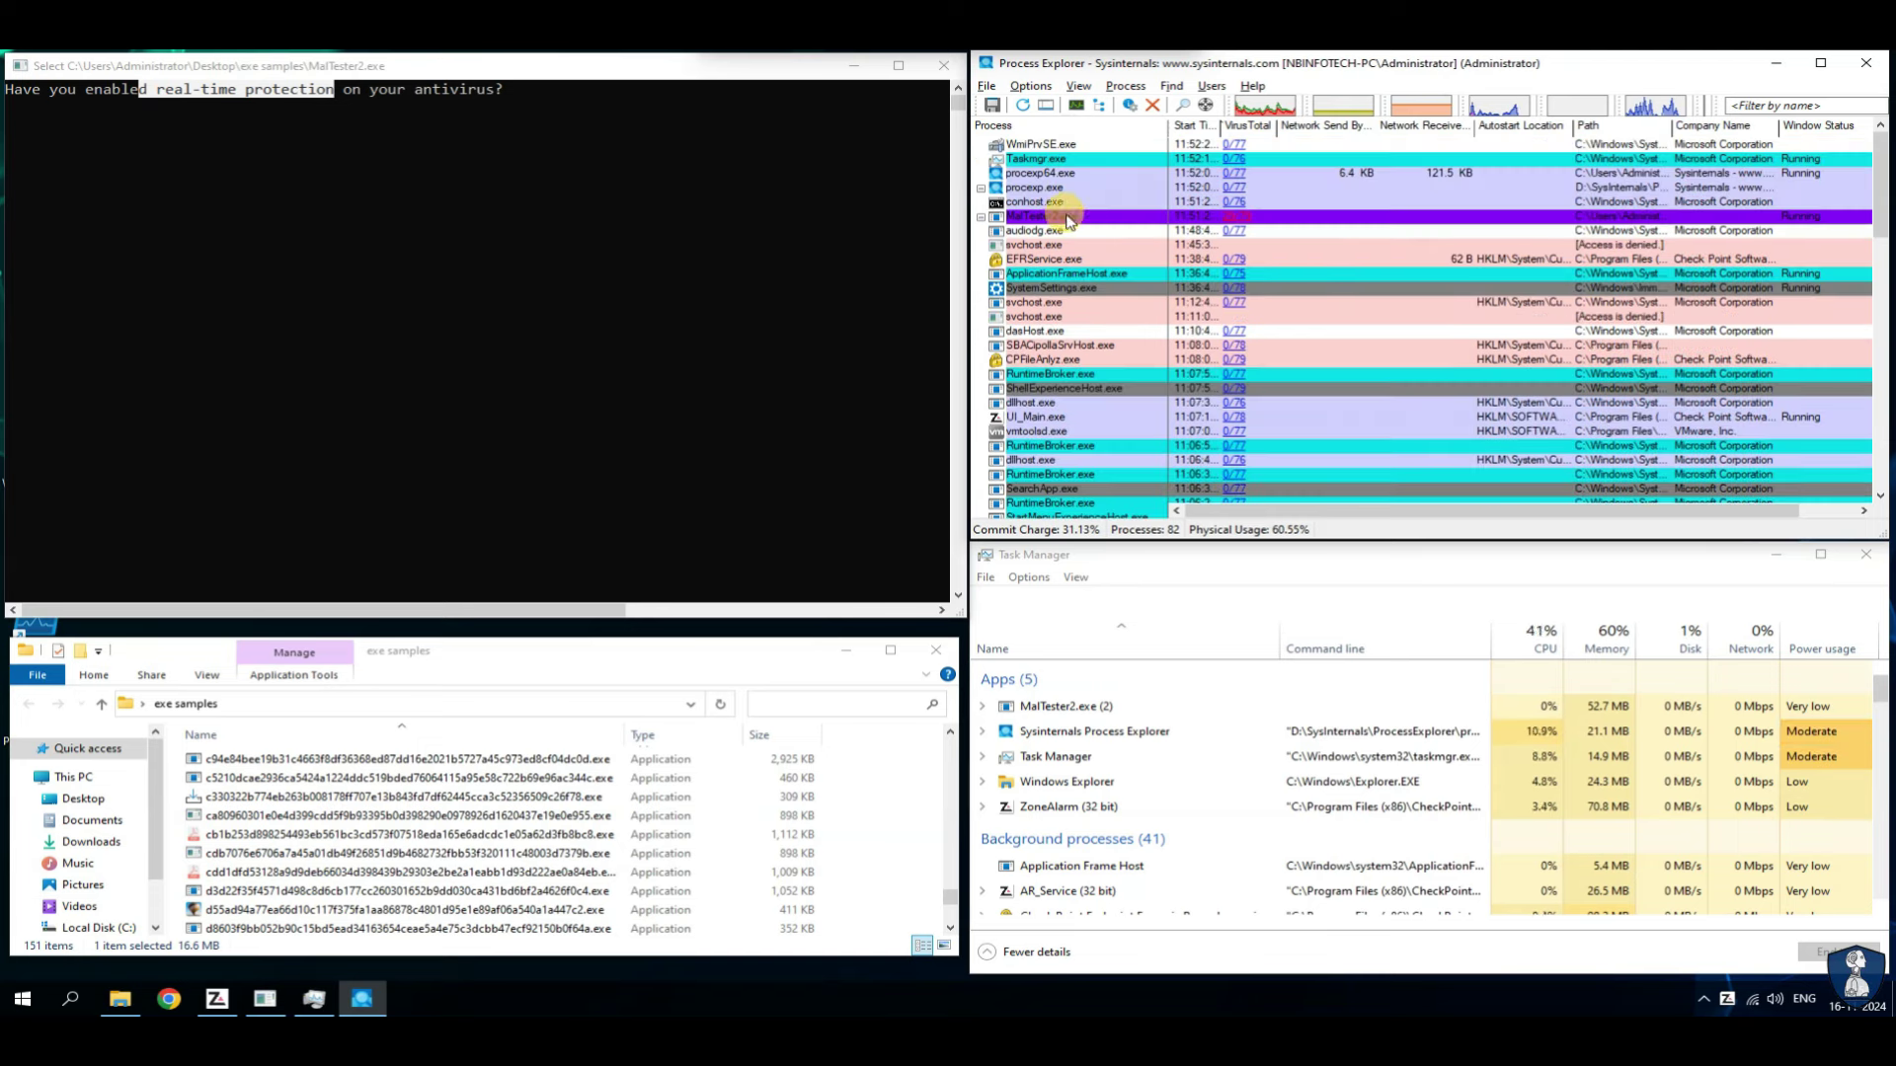
pyautogui.click(1345, 590)
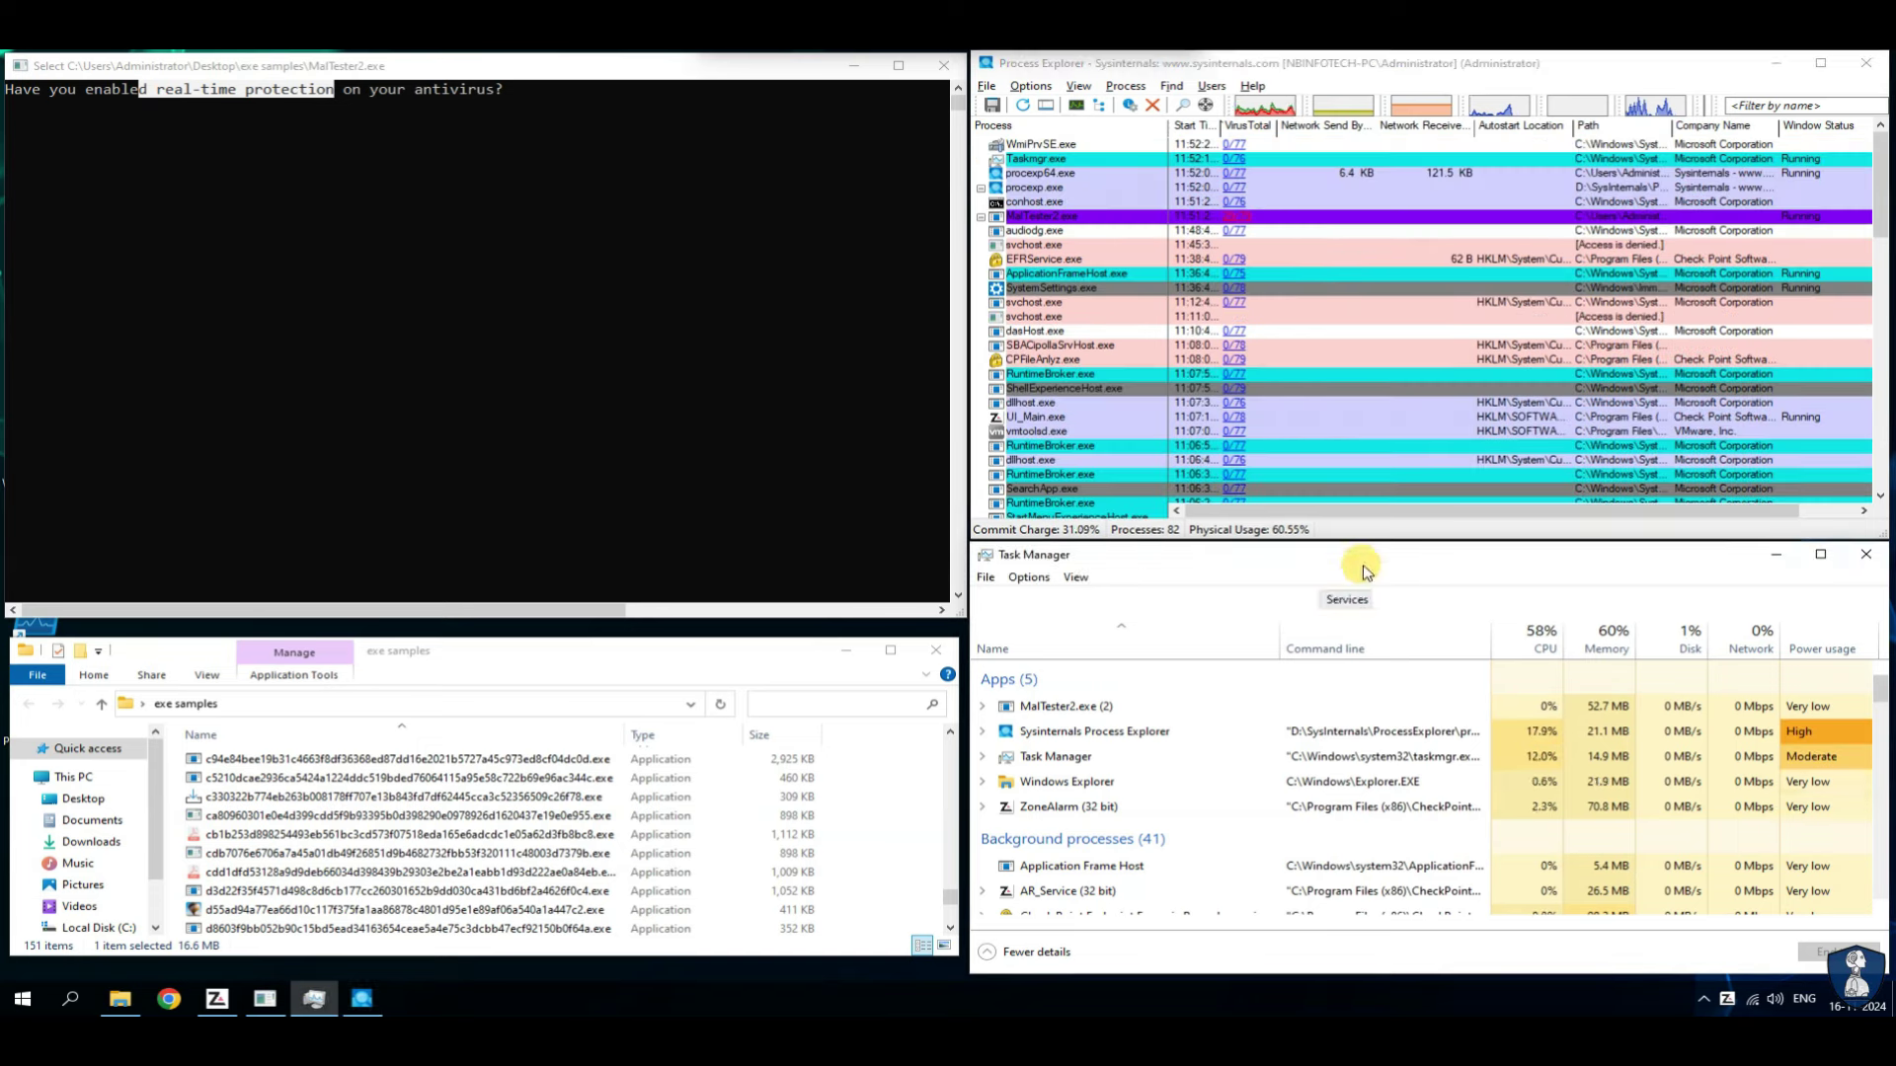
pyautogui.click(1076, 579)
pyautogui.click(1256, 564)
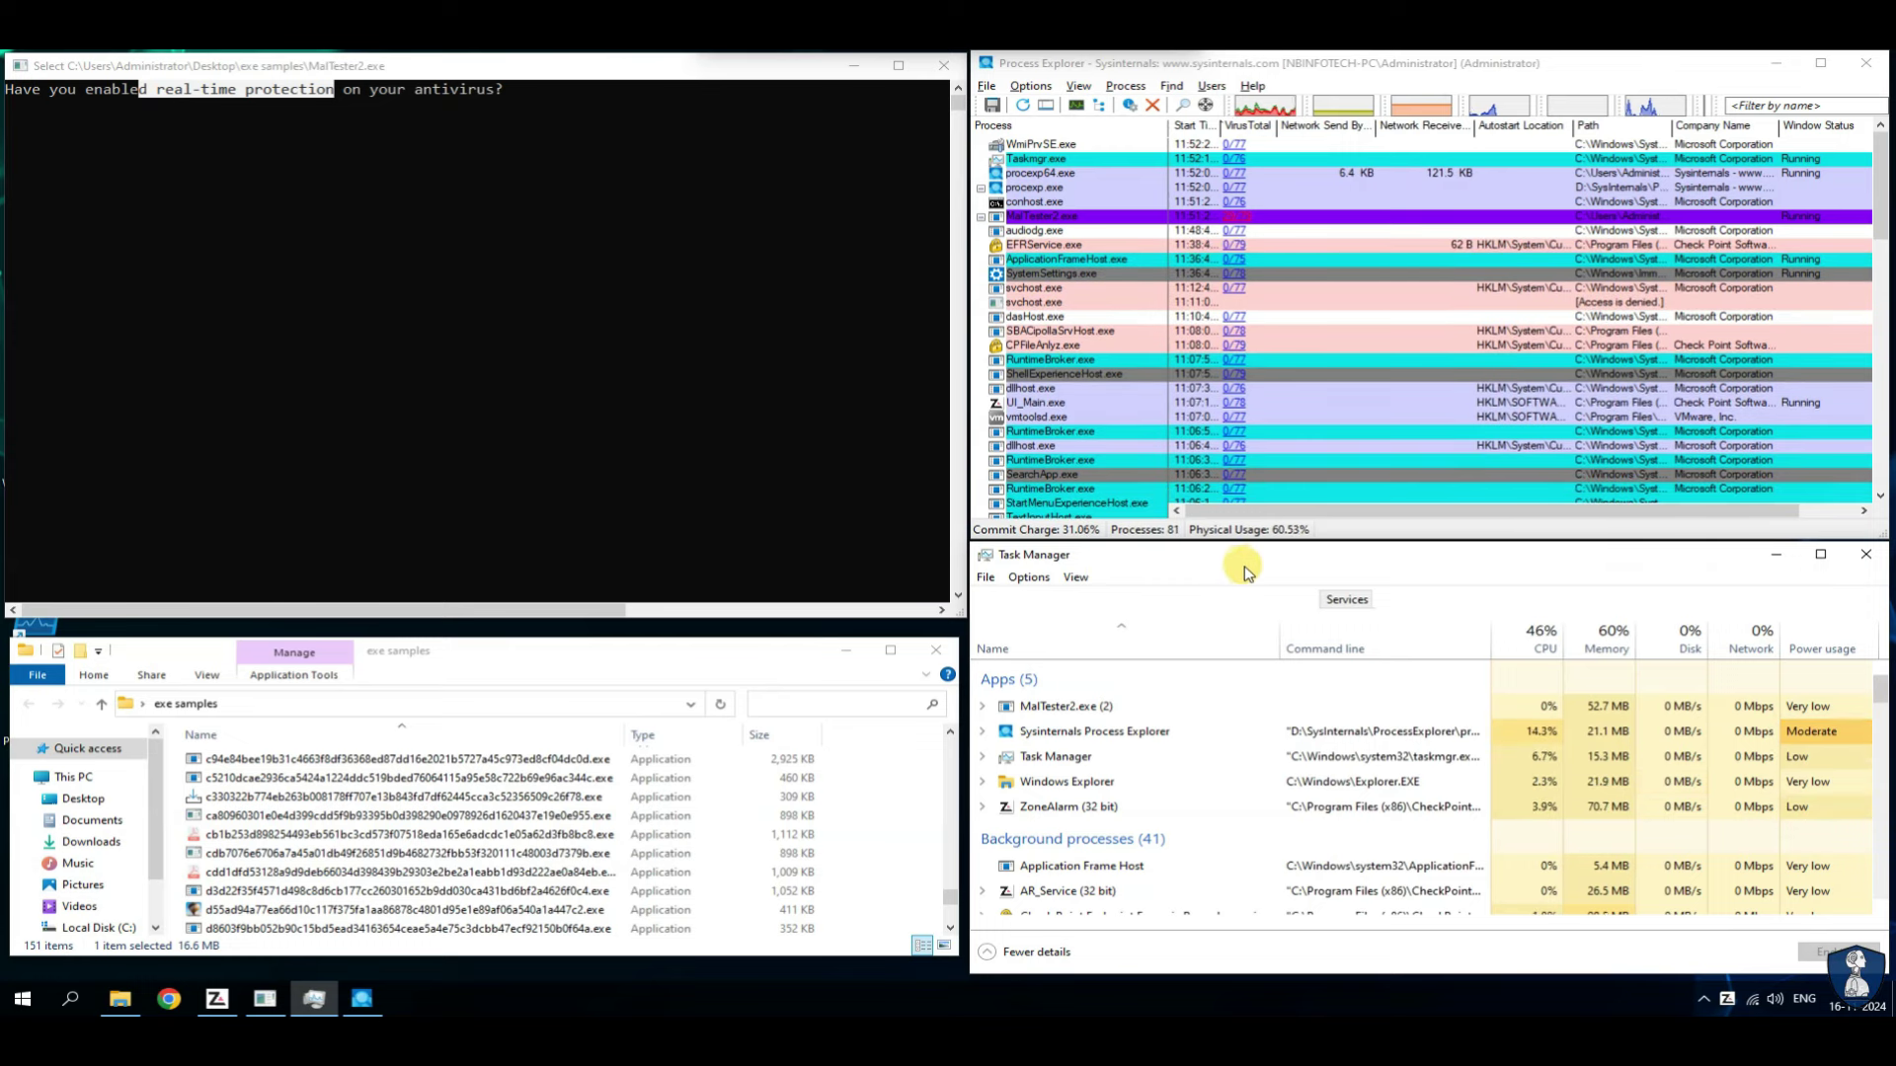
pyautogui.click(1023, 579)
pyautogui.moveTo(992, 585)
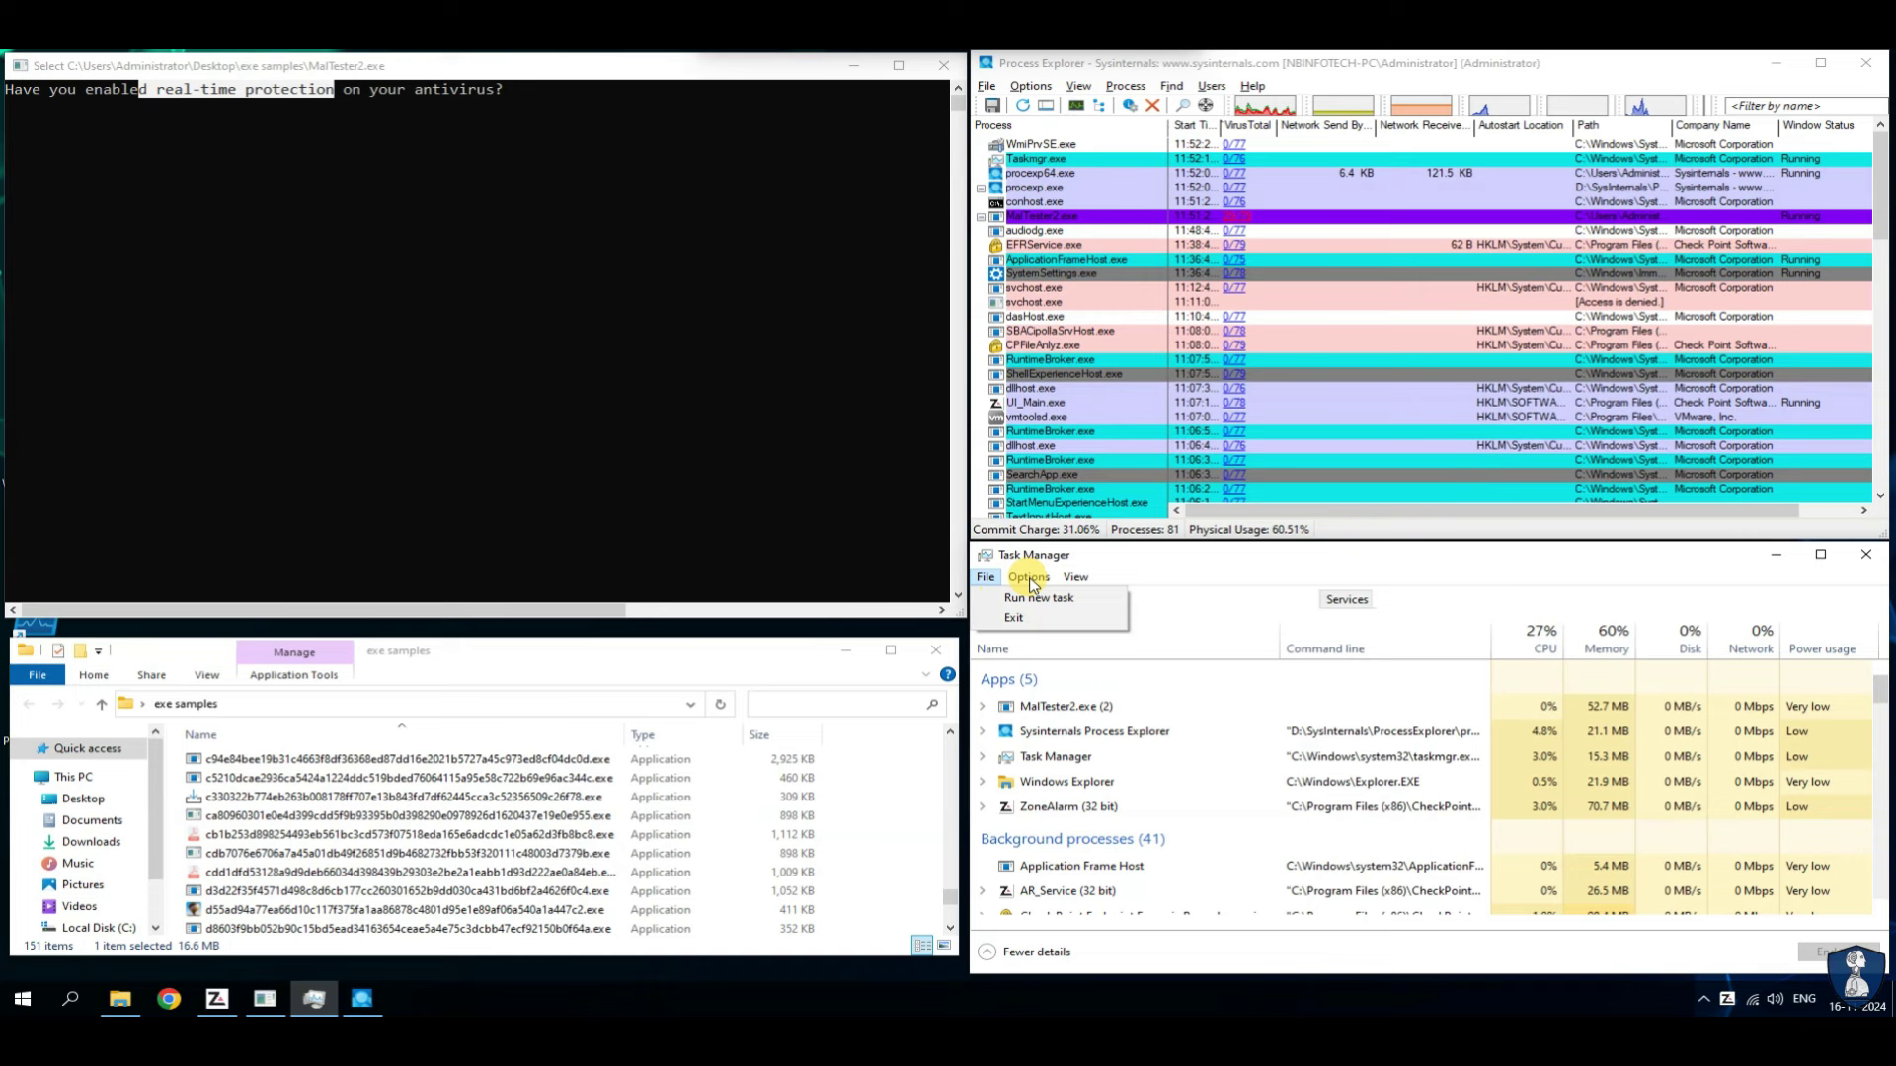
pyautogui.click(1201, 563)
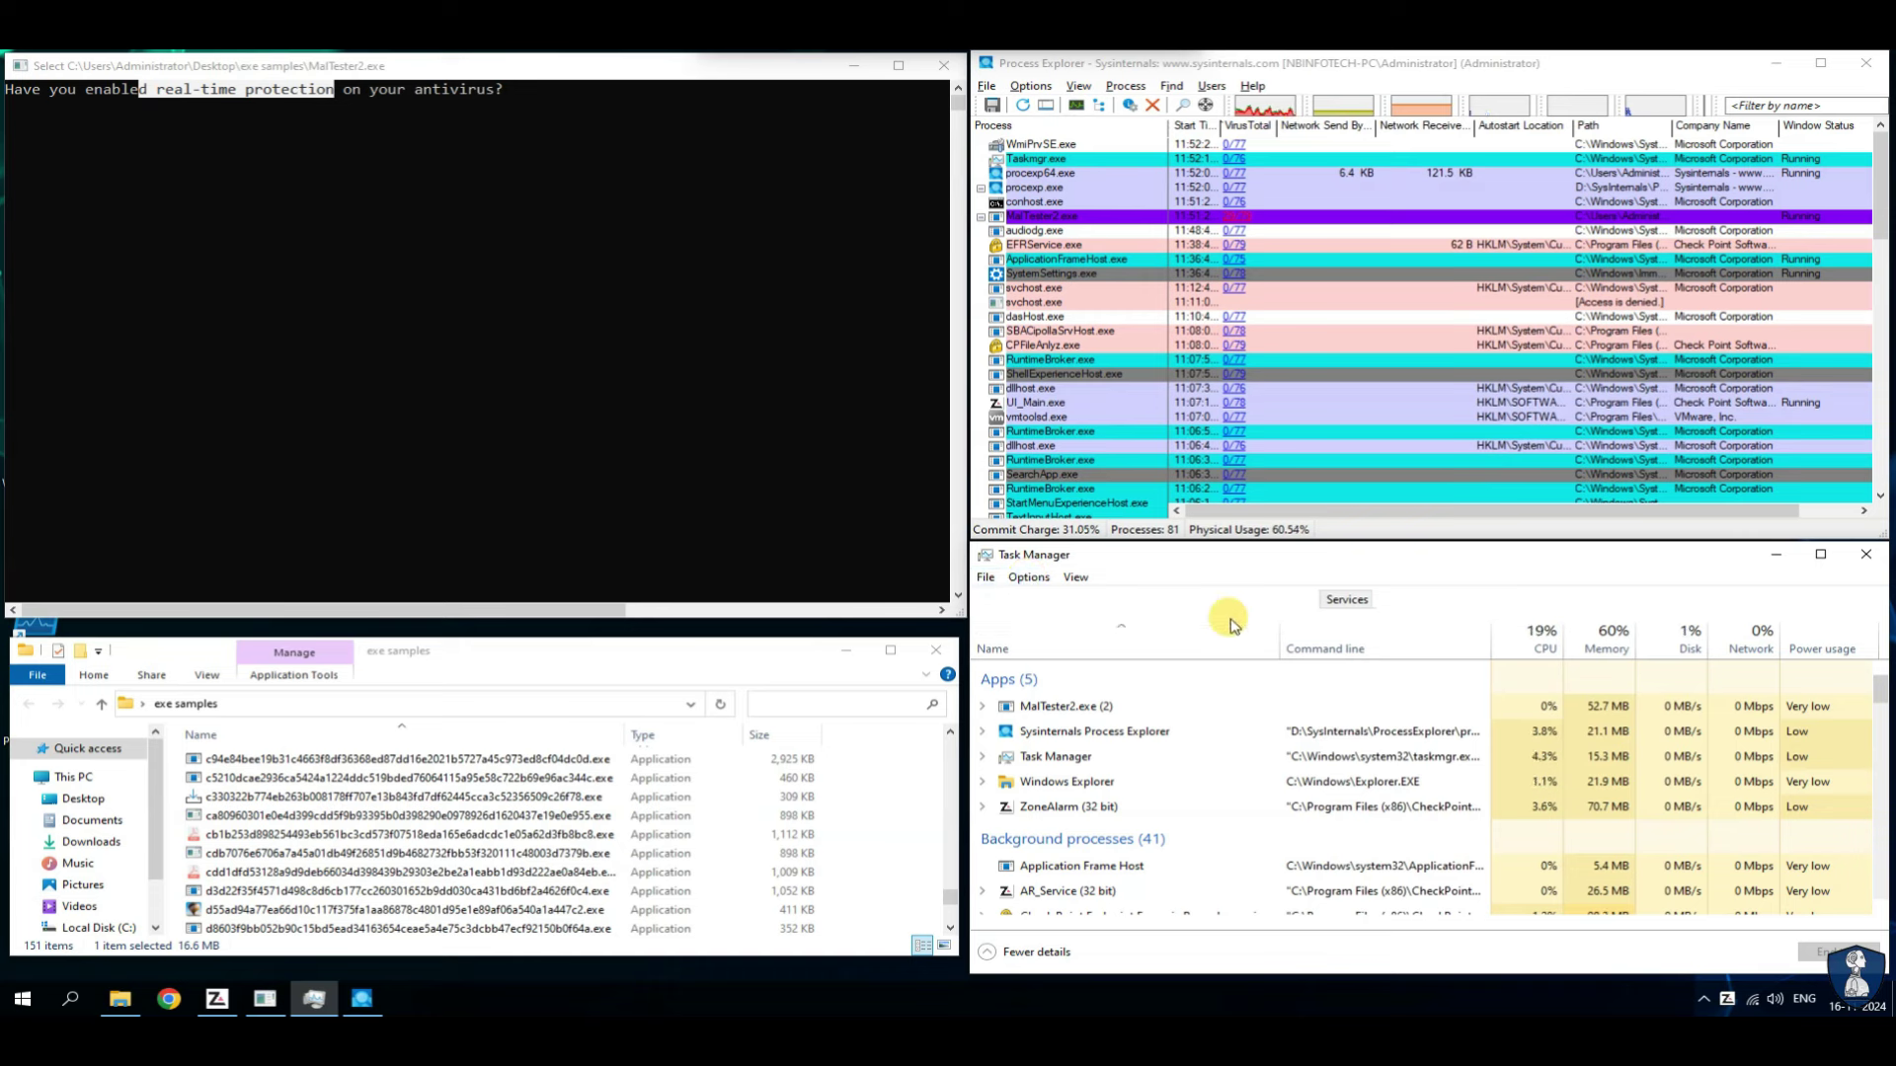
# - View the startup entries in Task Manager and sort the running processes by CPU usage
pyautogui.click(1211, 601)
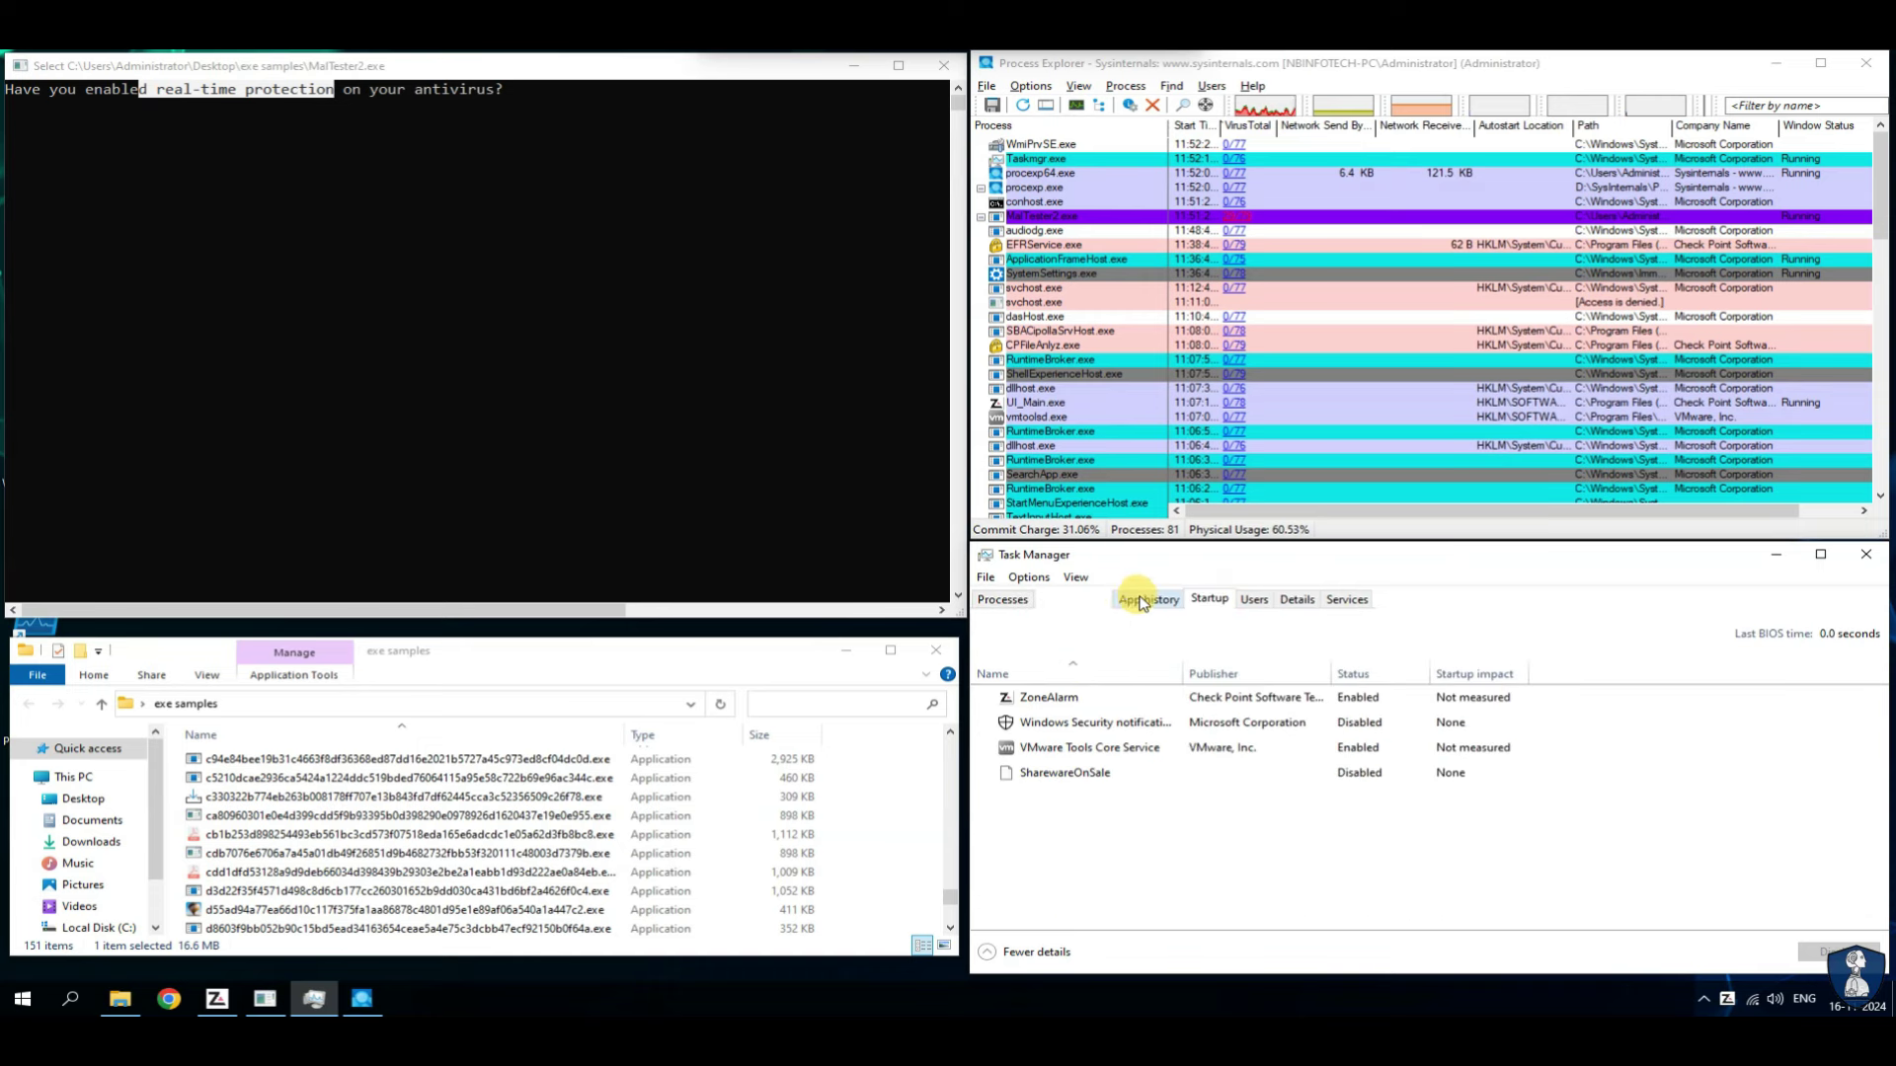
pyautogui.click(1017, 602)
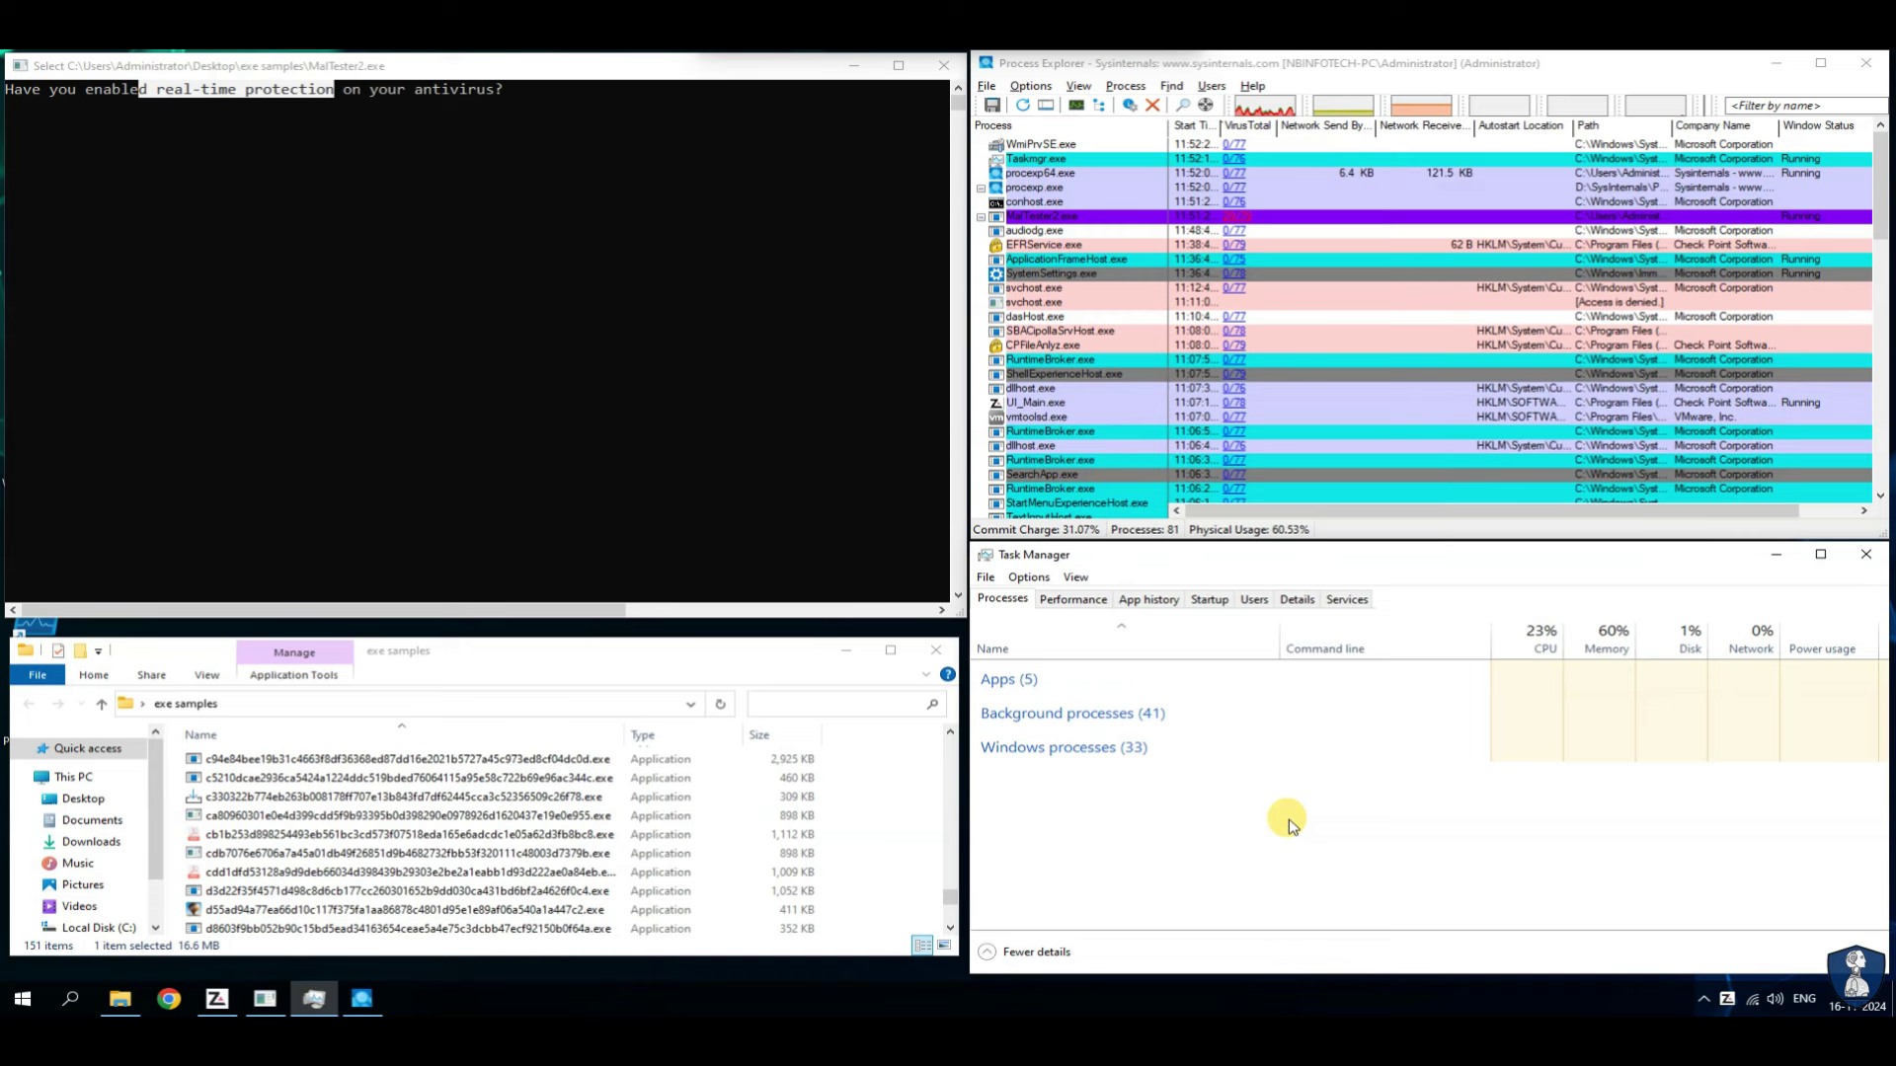
pyautogui.click(1529, 639)
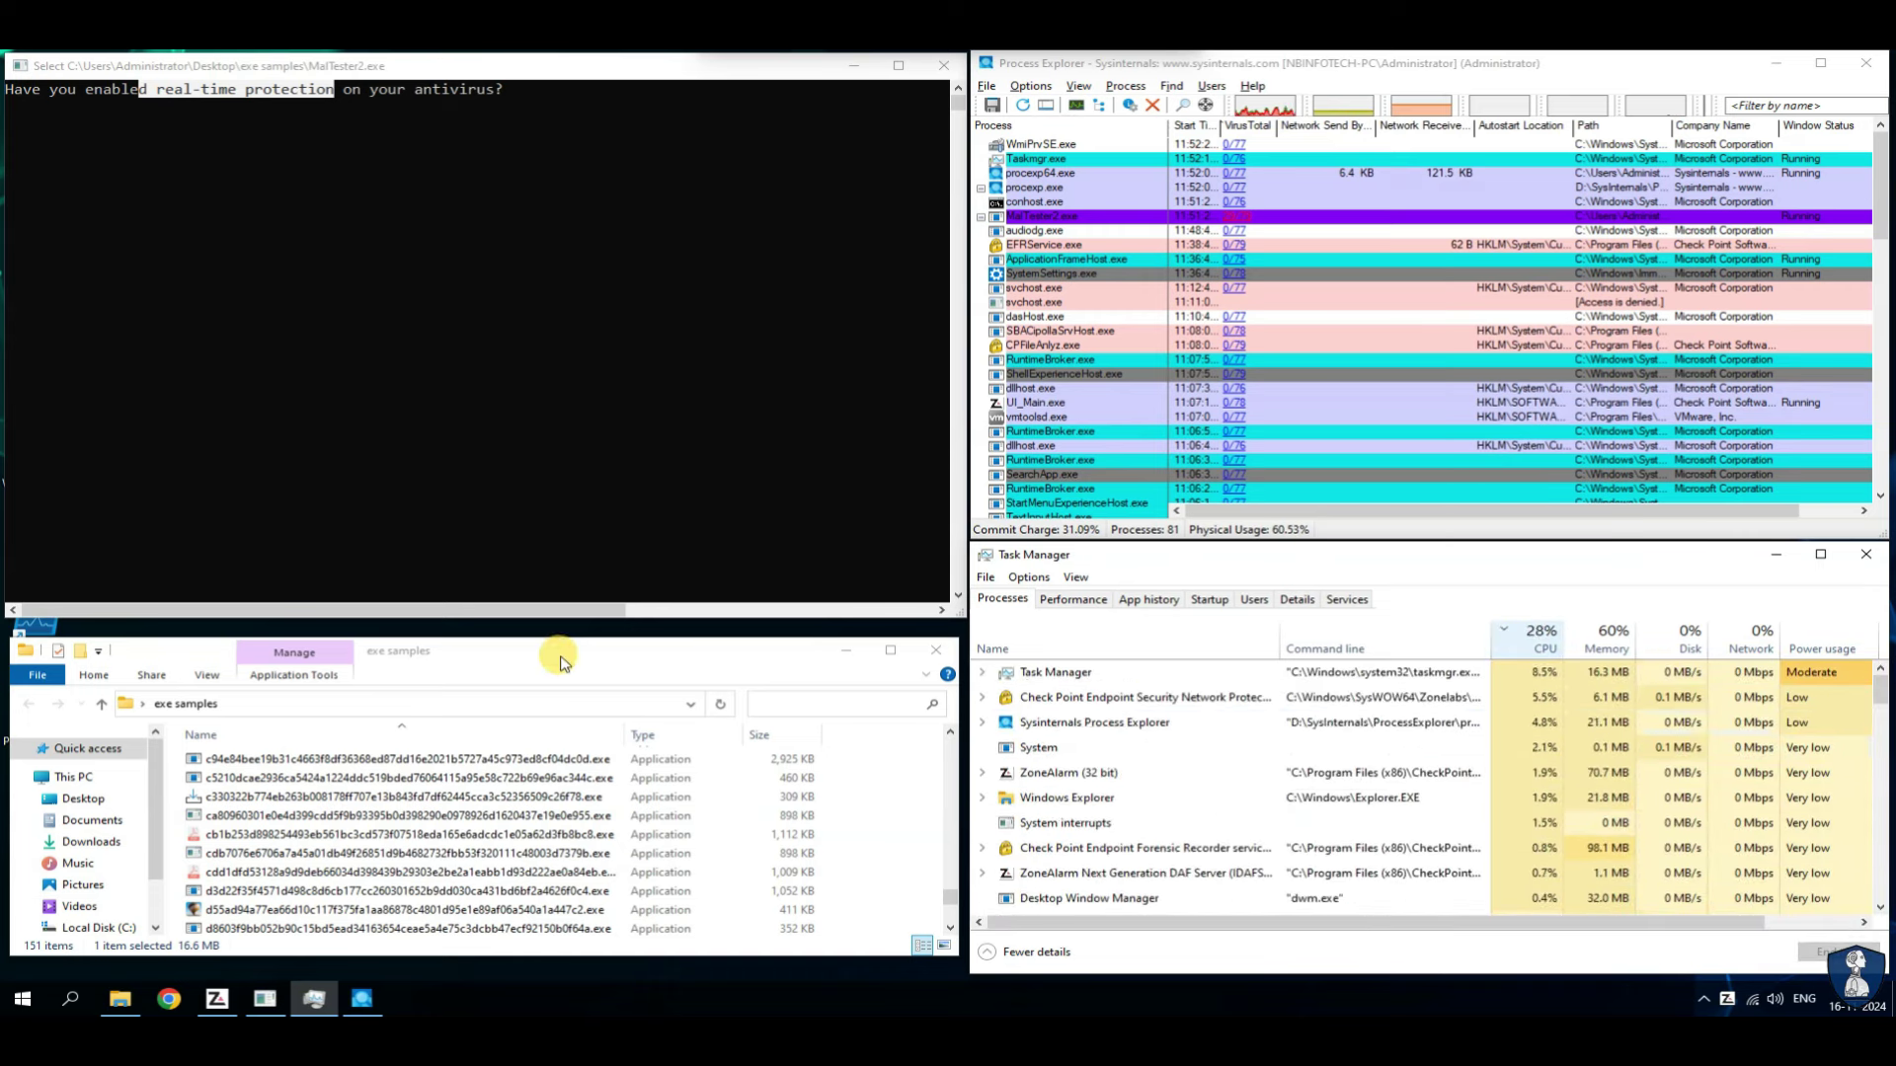
# - Examine MalTester2.exe in the exe samples folder and the files in the Documents and Pictures folders
pyautogui.click(439, 672)
pyautogui.scroll(-5, 320, 813)
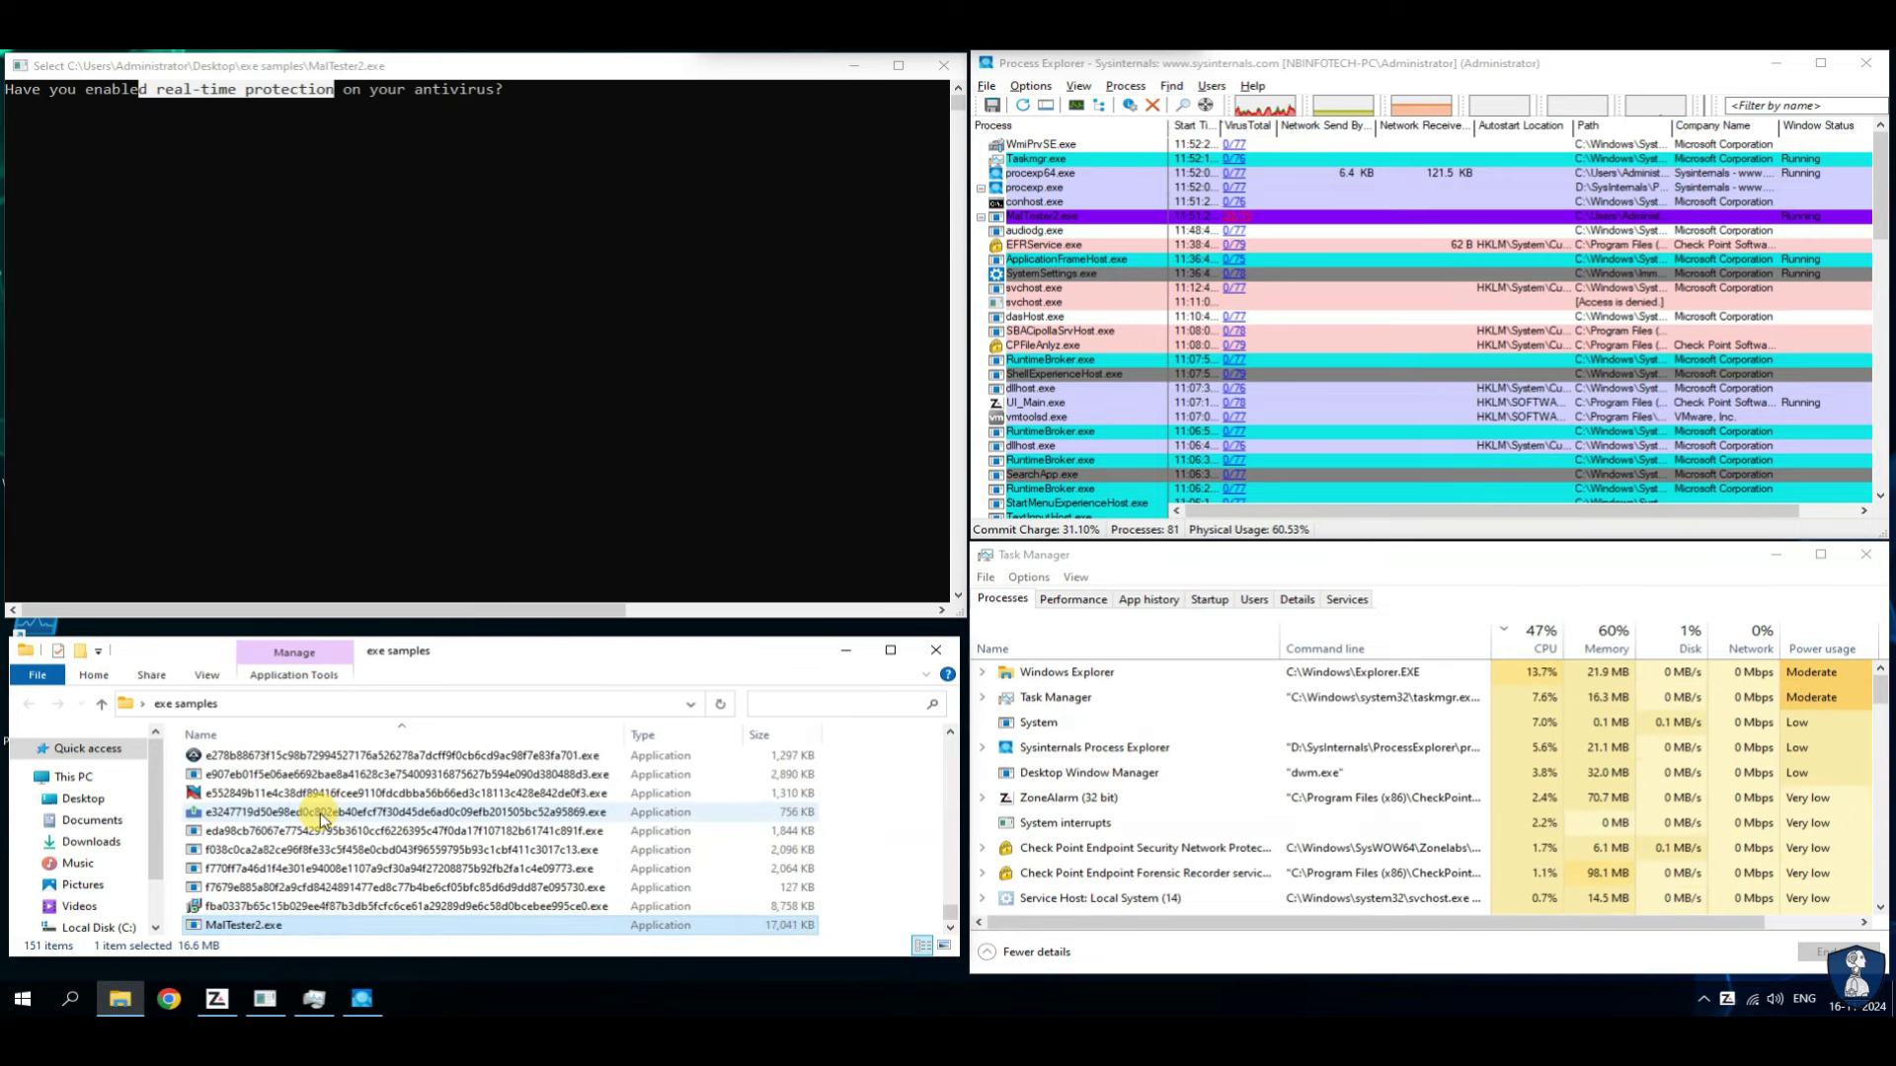
pyautogui.click(79, 827)
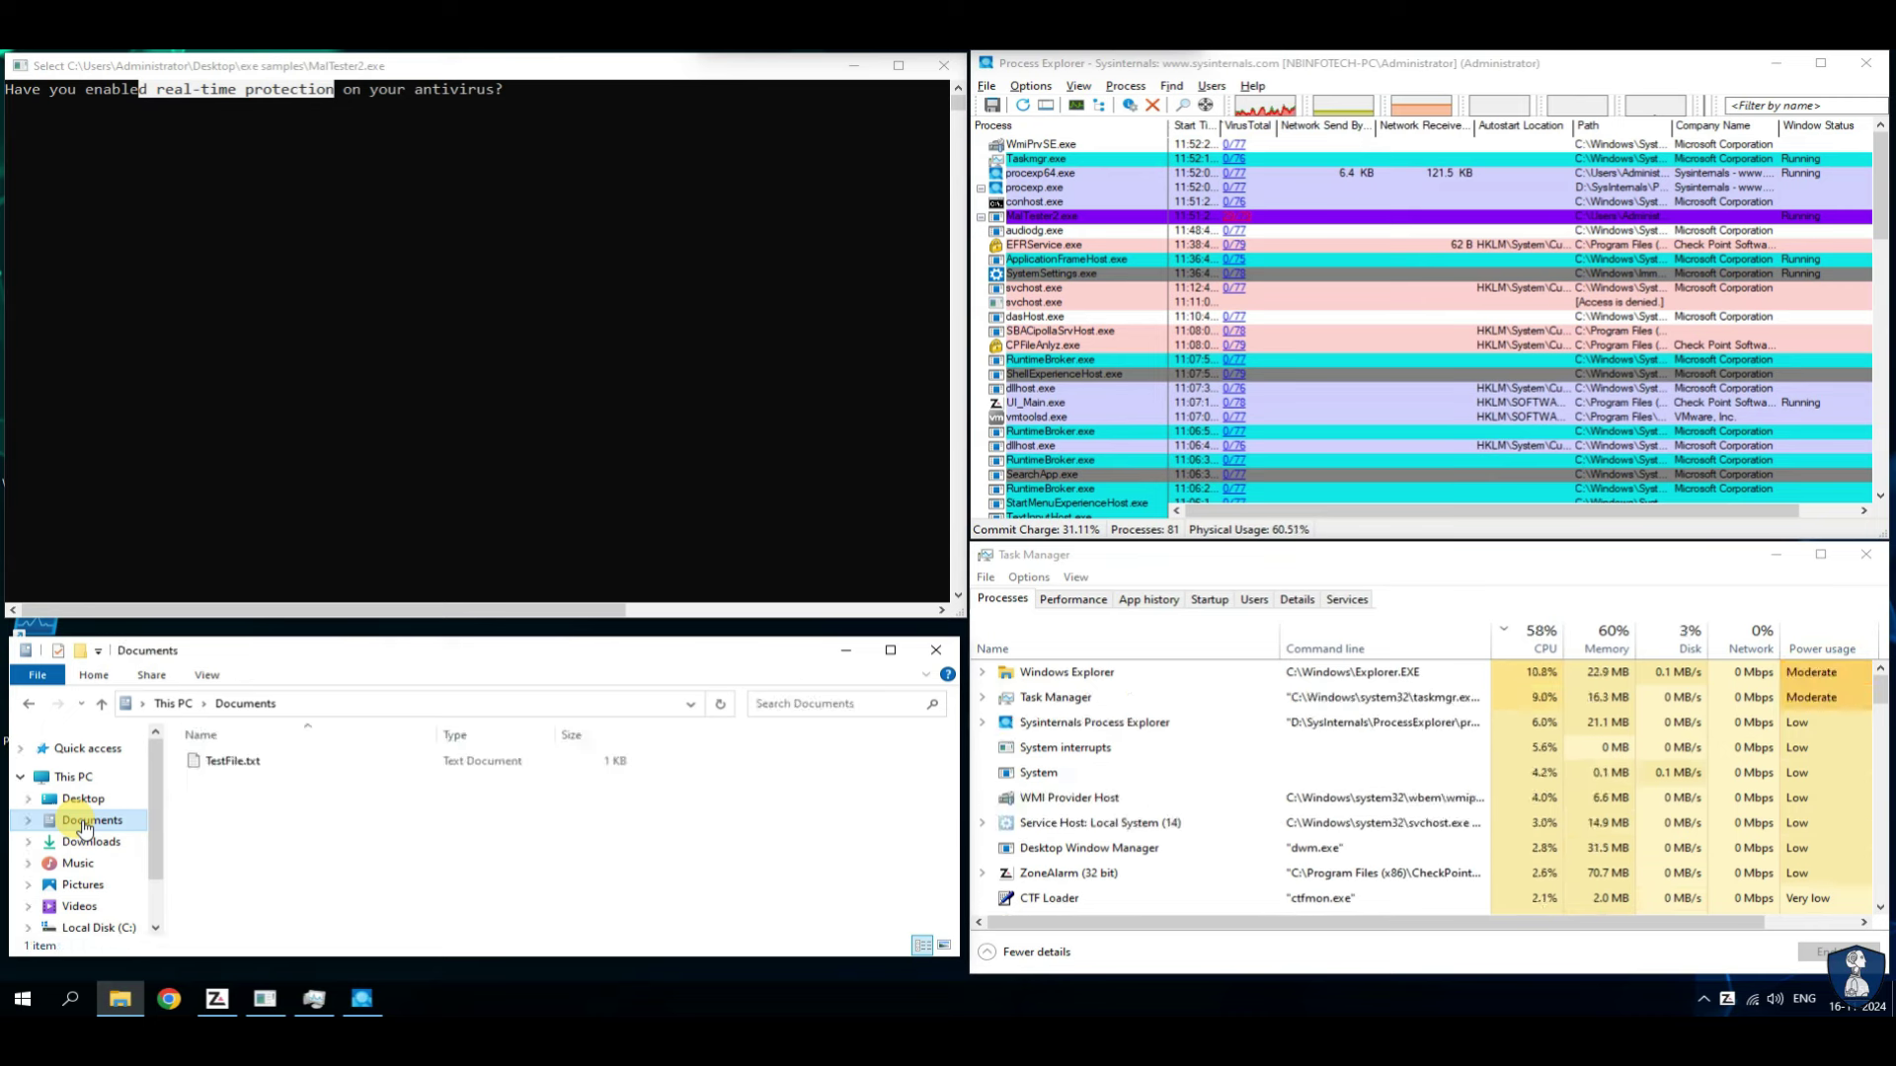
pyautogui.click(87, 882)
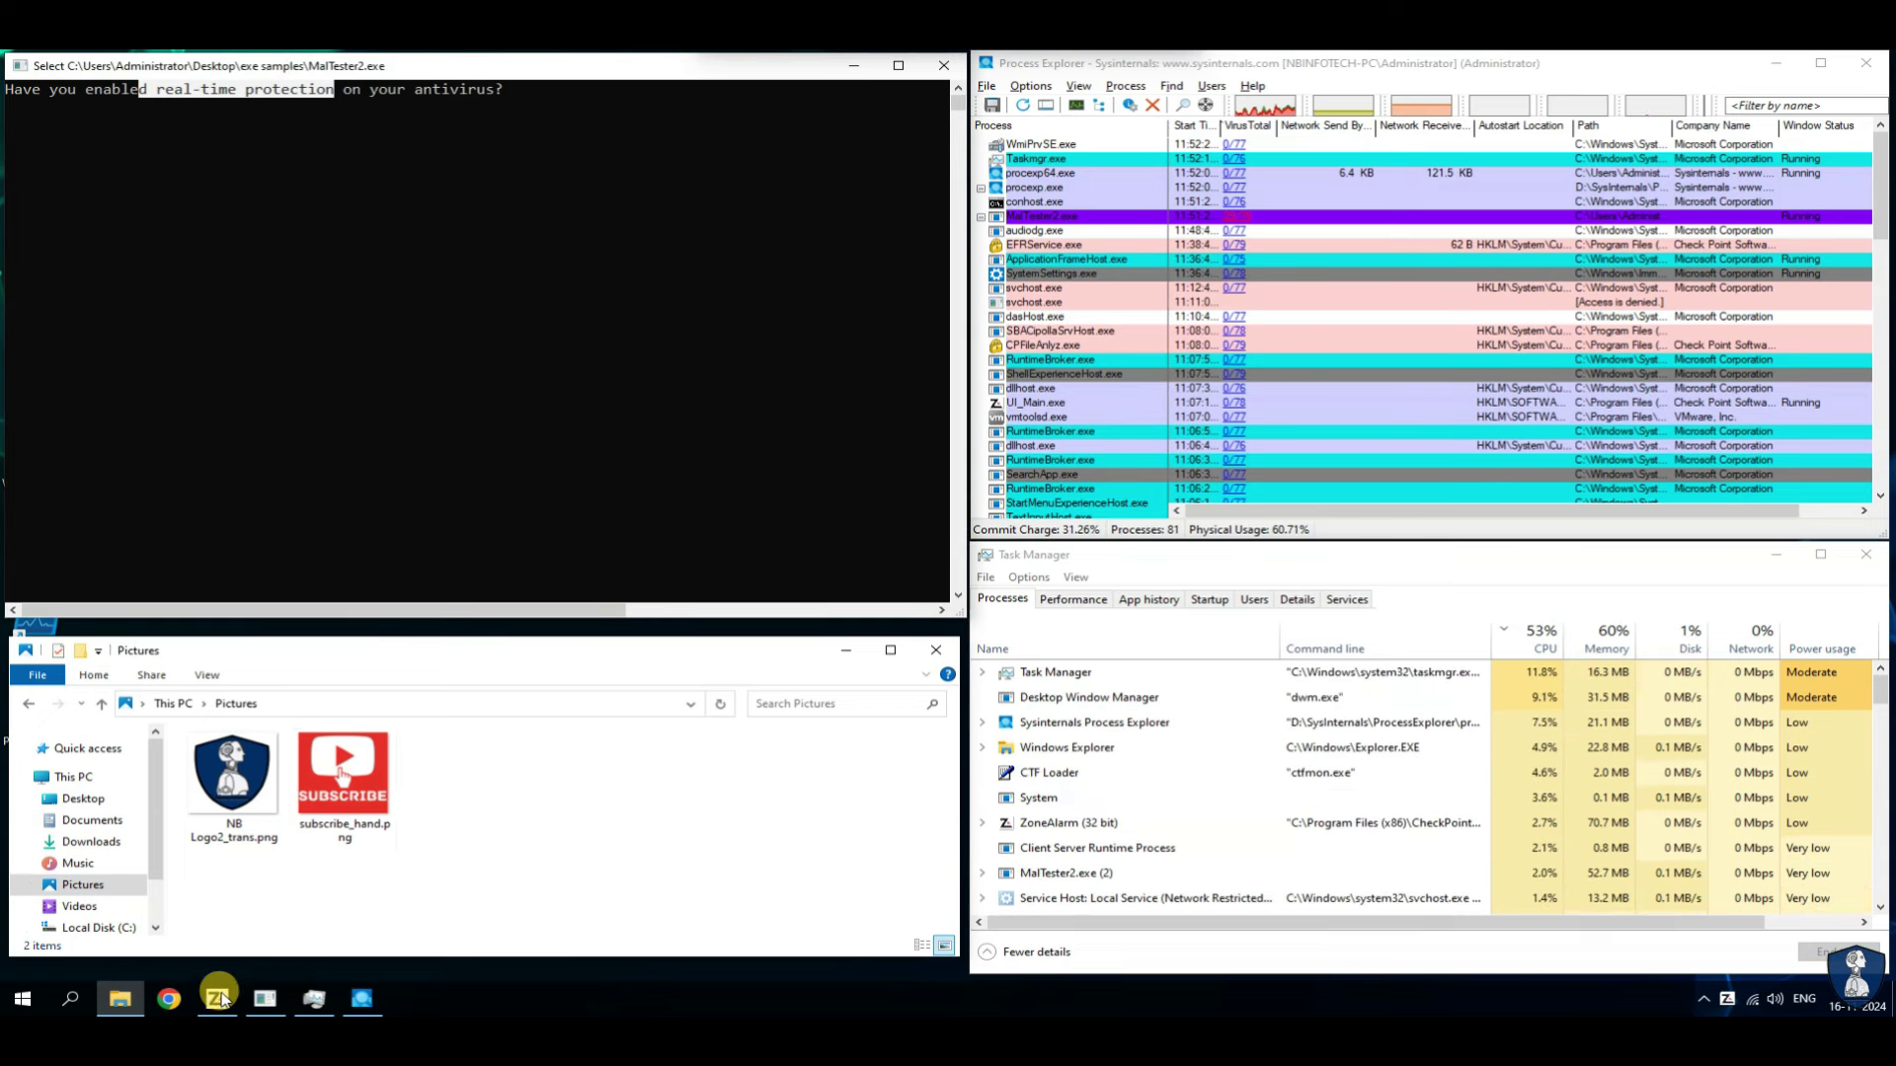
# - Switch to ZoneAlarm Free Antivirus, review its Firewall protection settings, and close its window
pyautogui.click(218, 998)
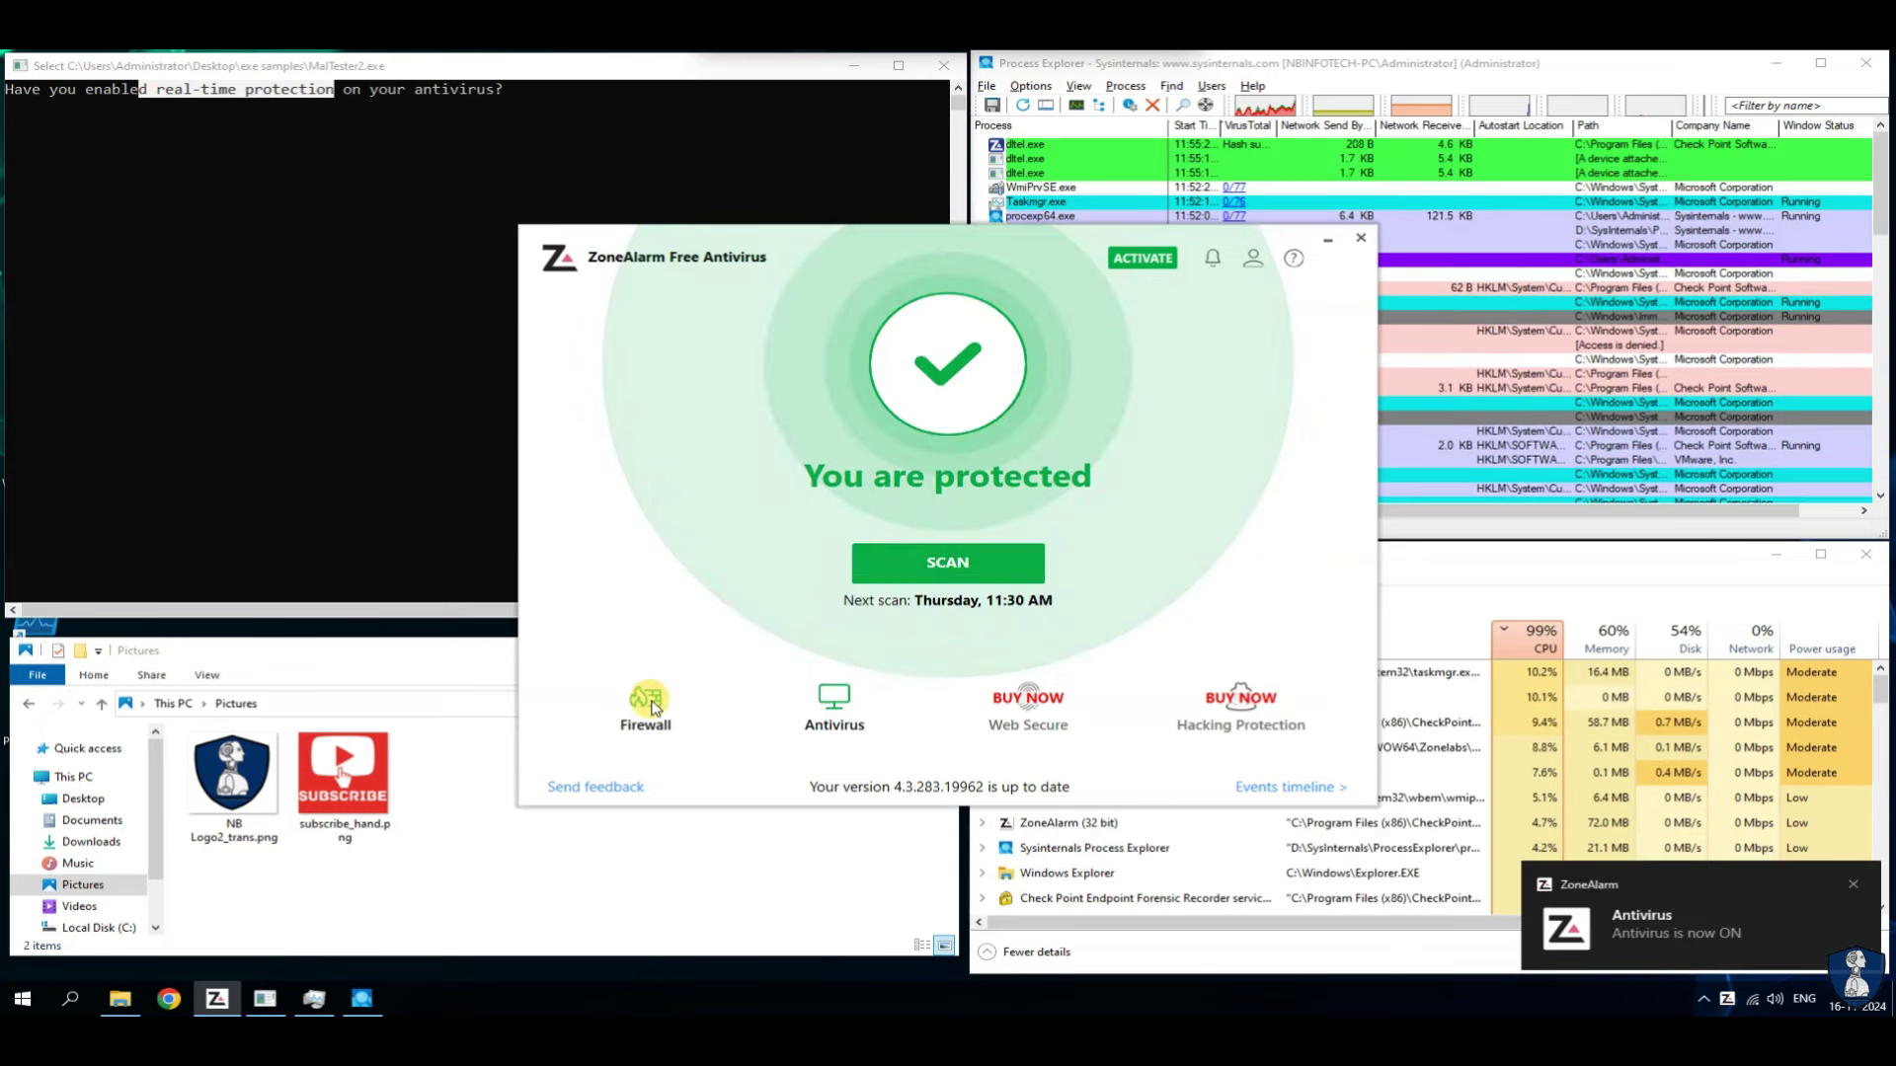
pyautogui.click(646, 703)
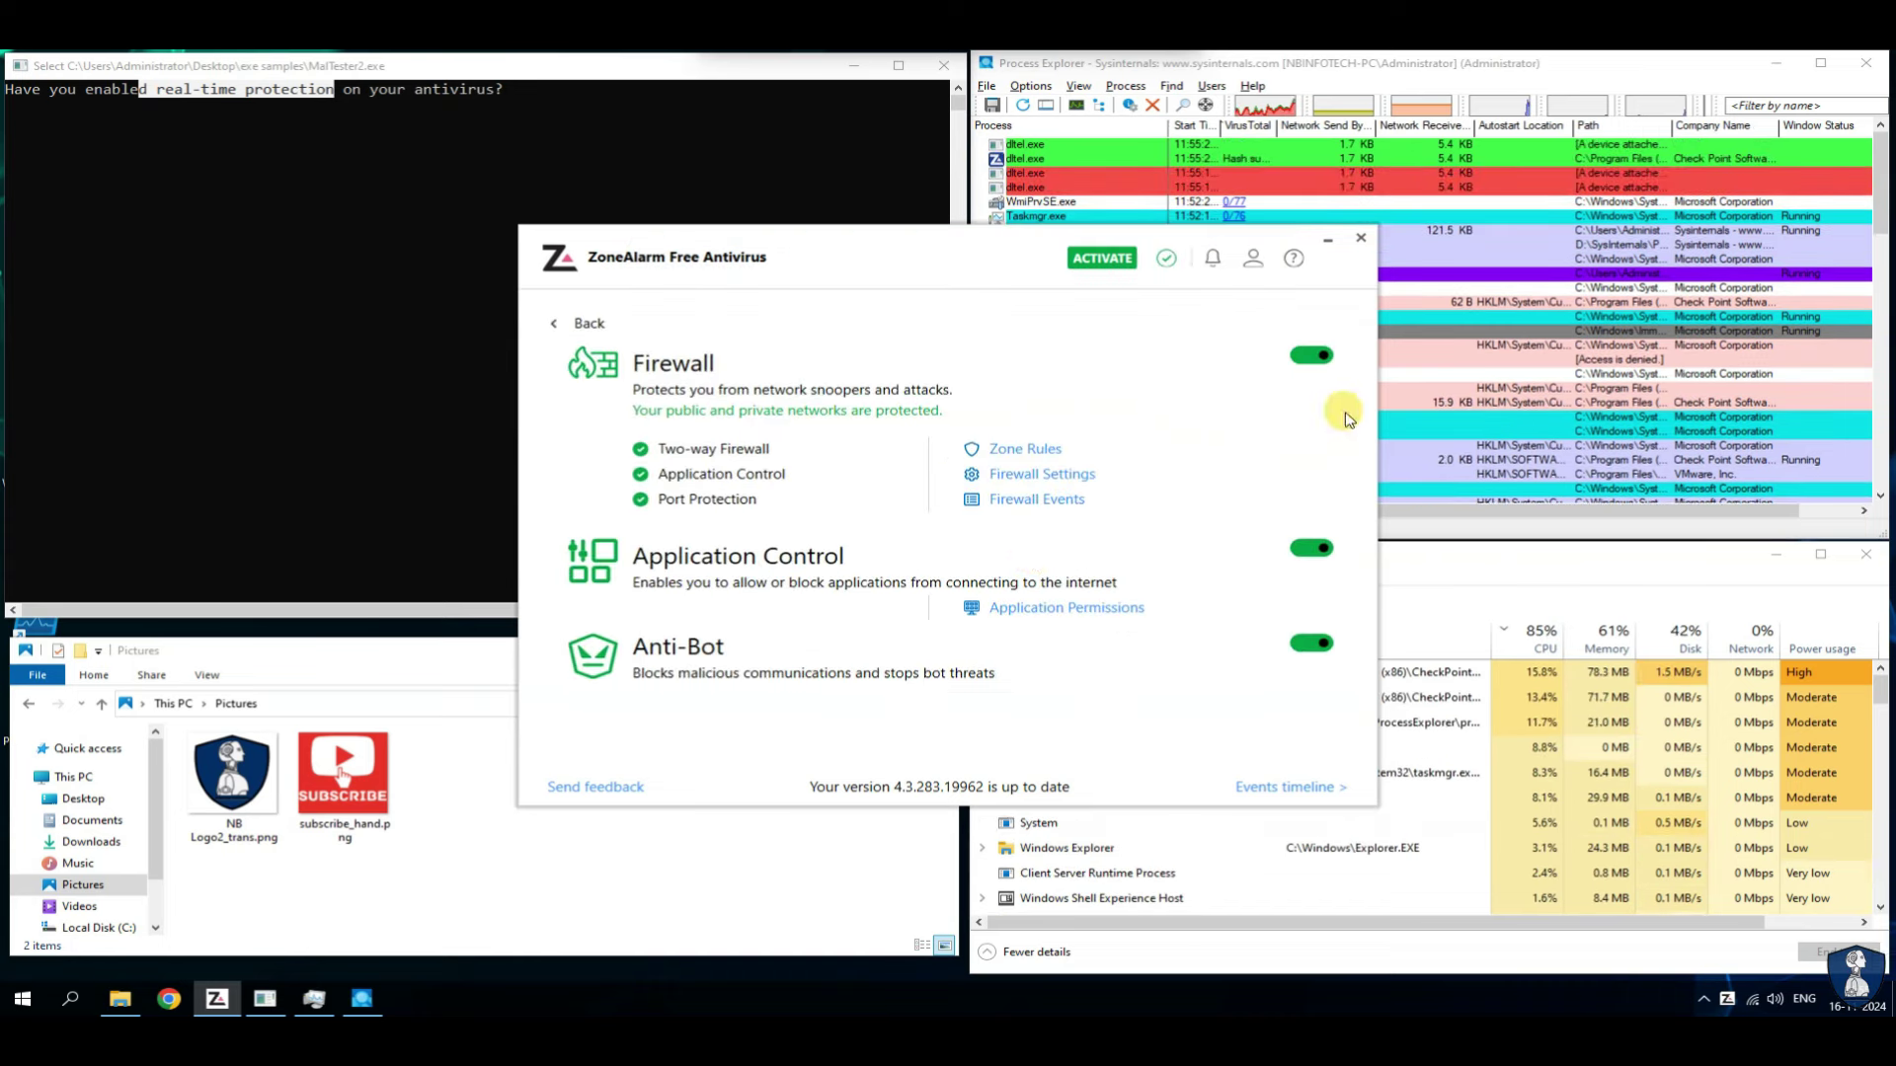
pyautogui.click(553, 323)
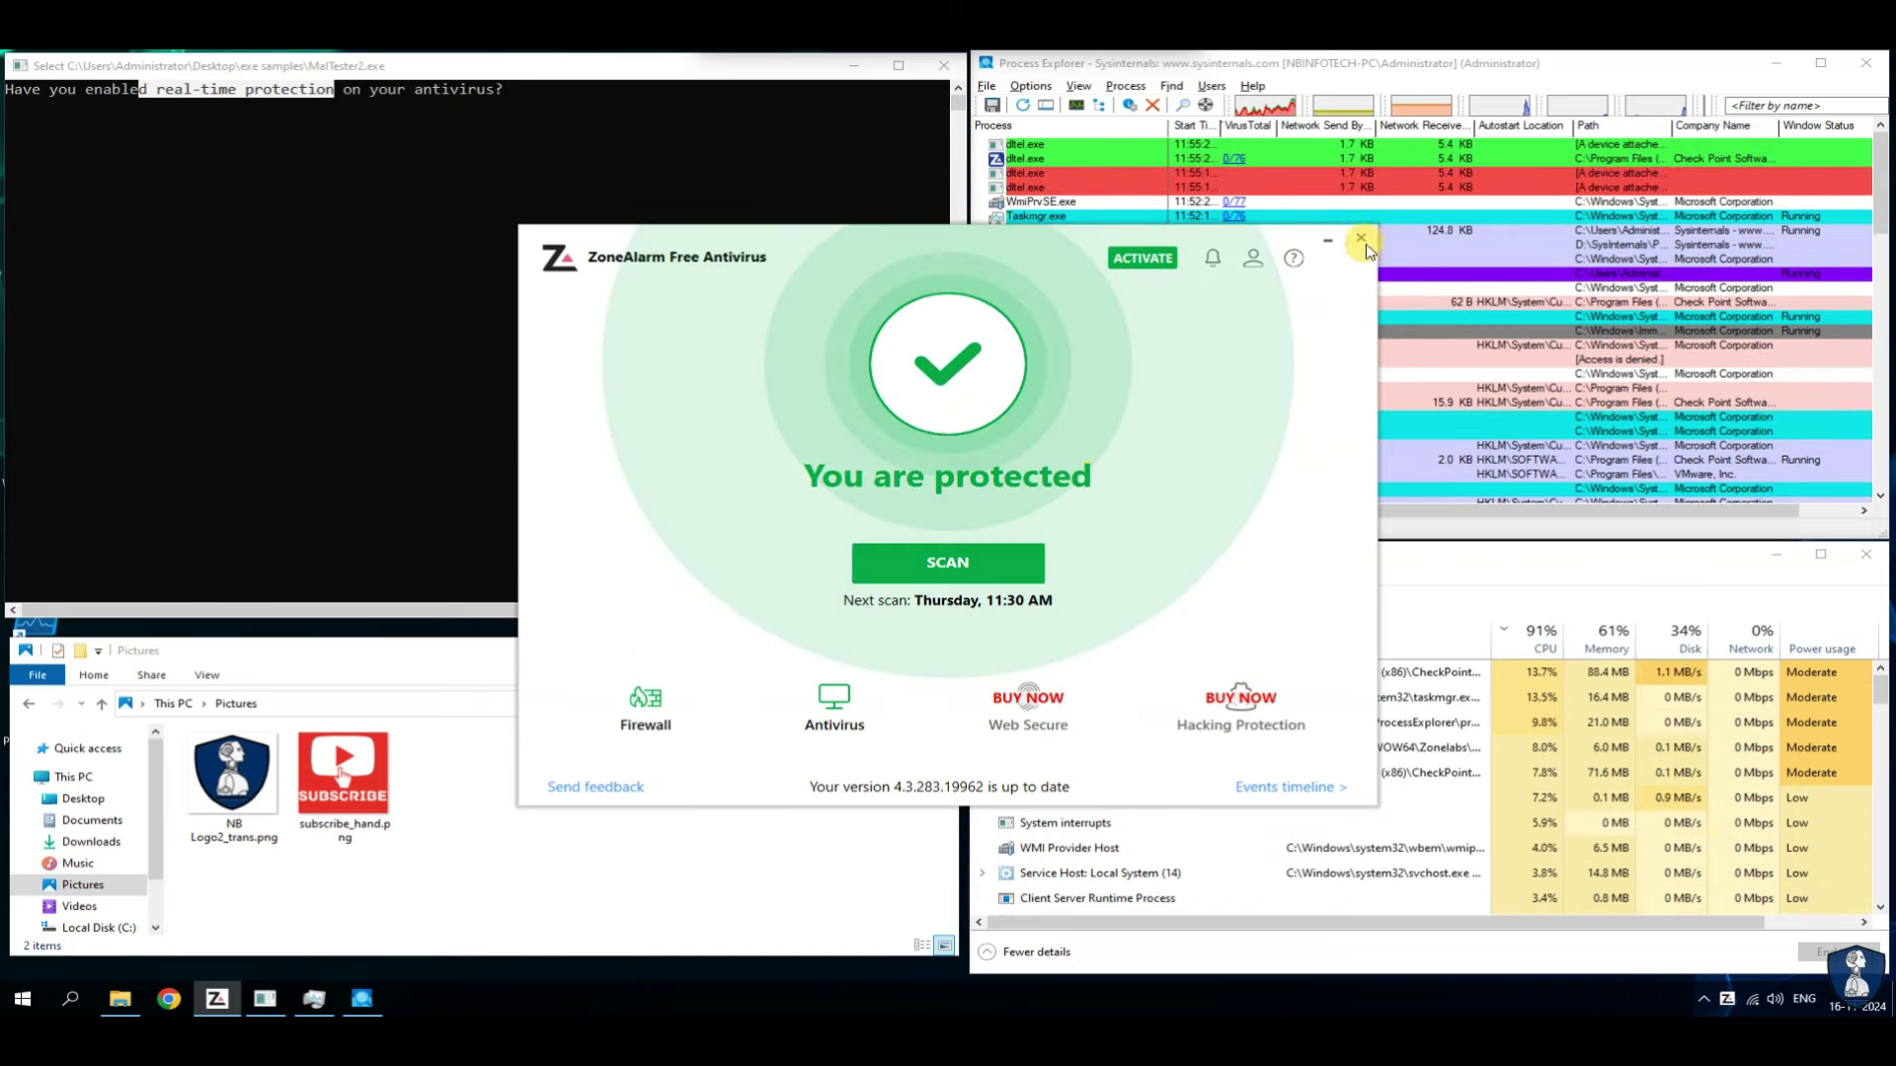
pyautogui.click(1362, 242)
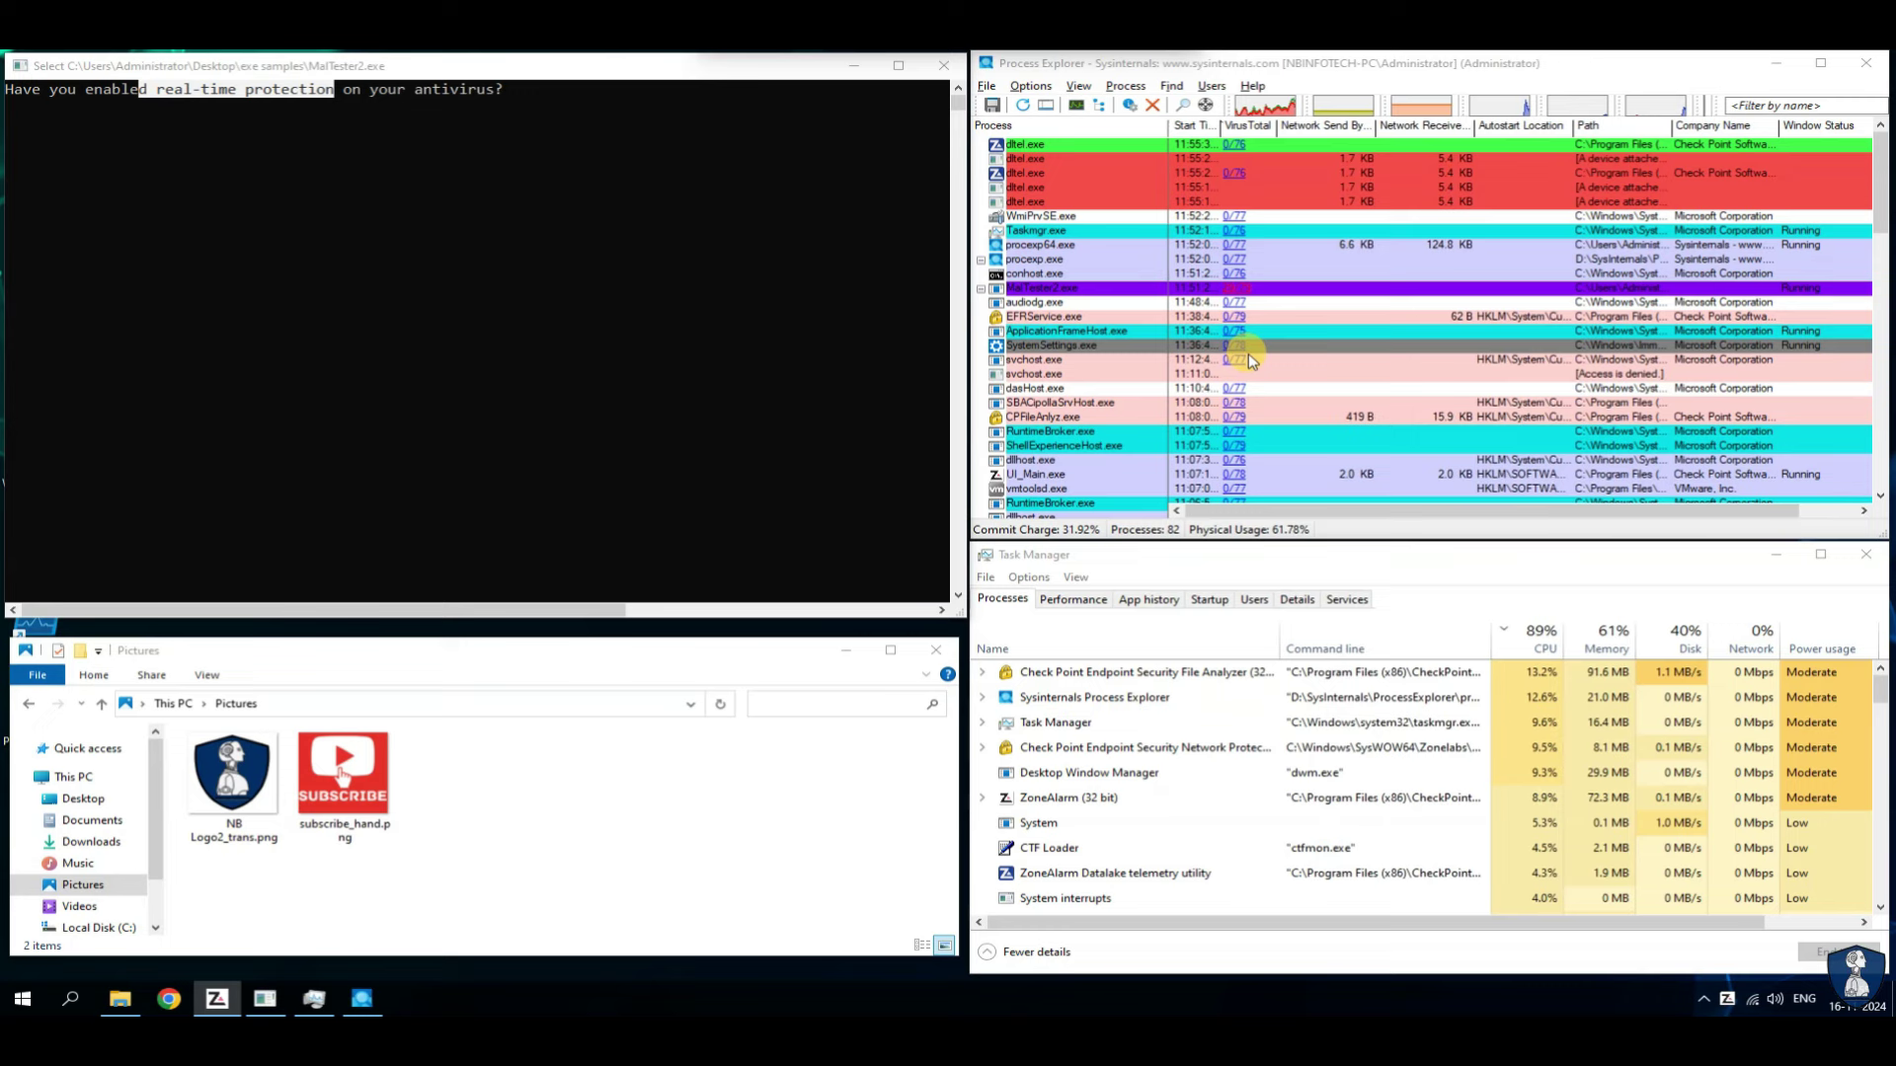
pyautogui.click(1879, 130)
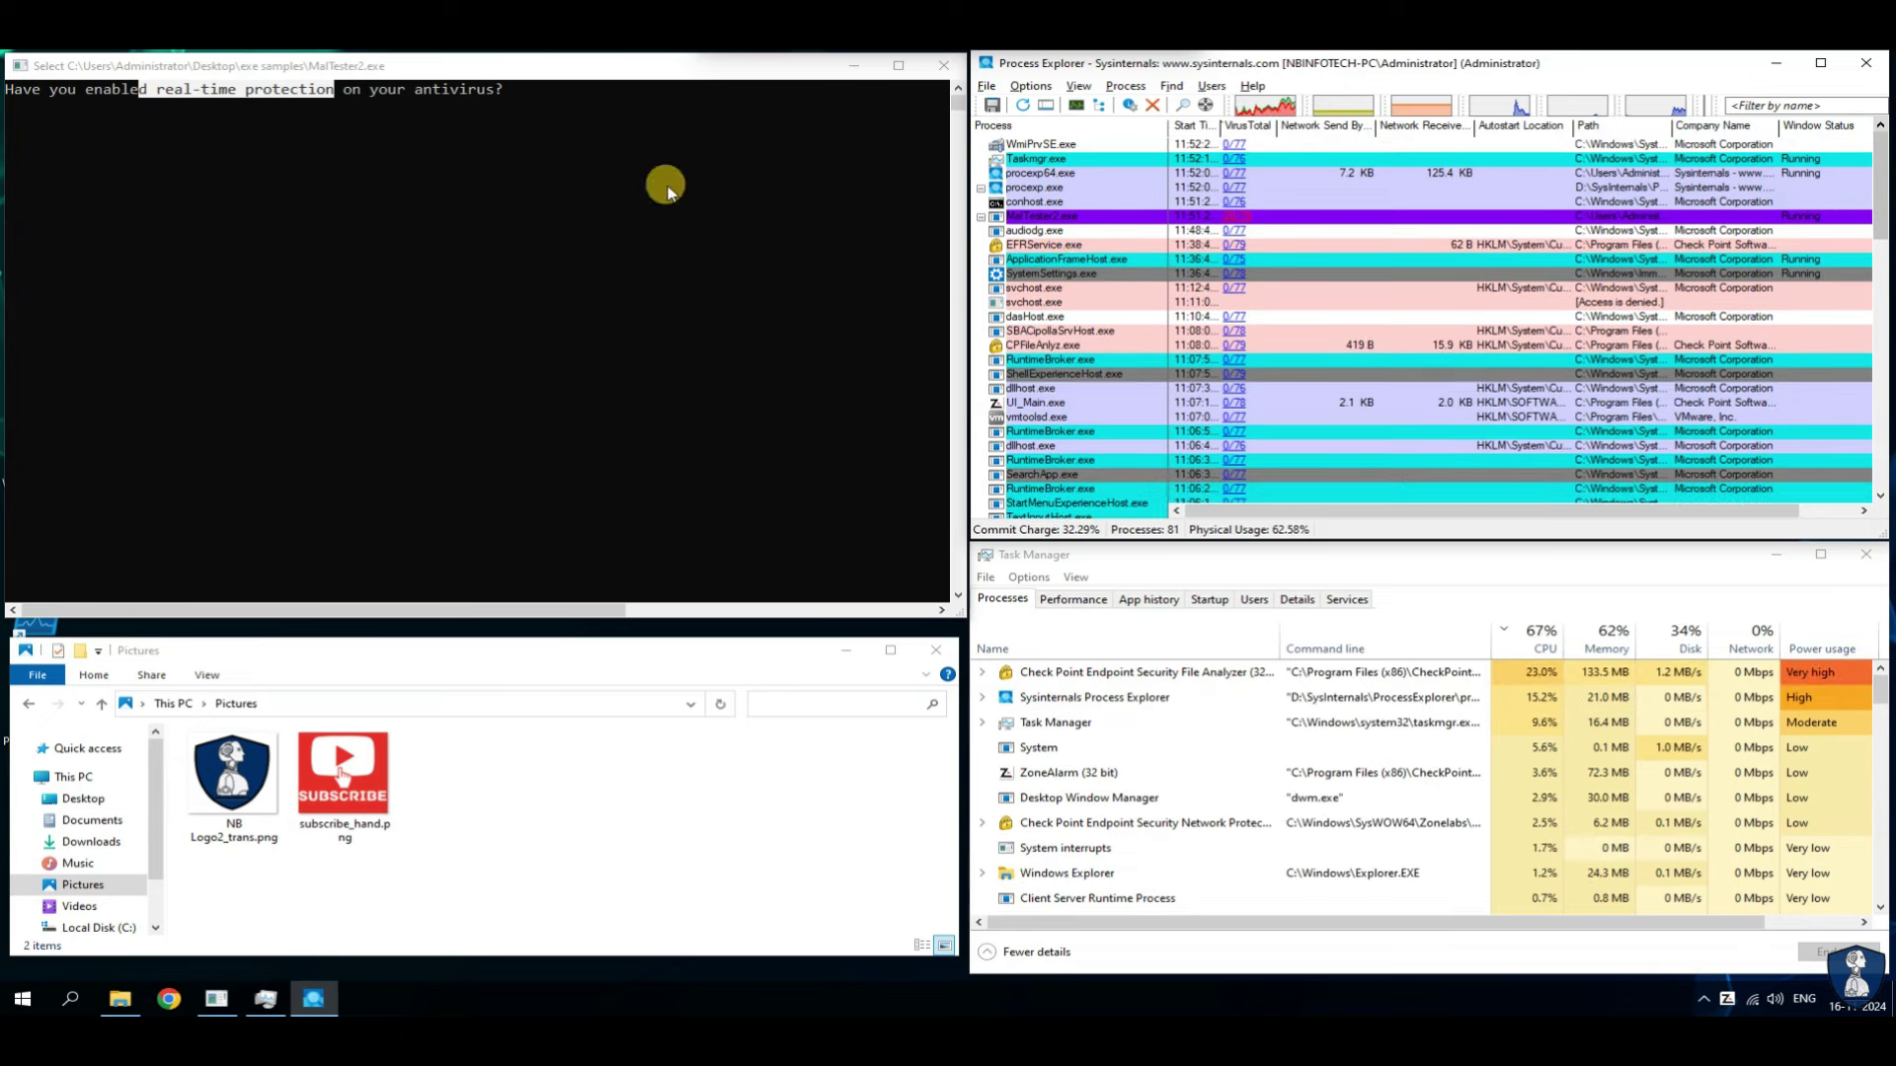
# - Start the malware test by answering "y" to the real-time protection question in the MalTester2 console, and close the WordPad document window
pyautogui.click(496, 69)
pyautogui.write('y')
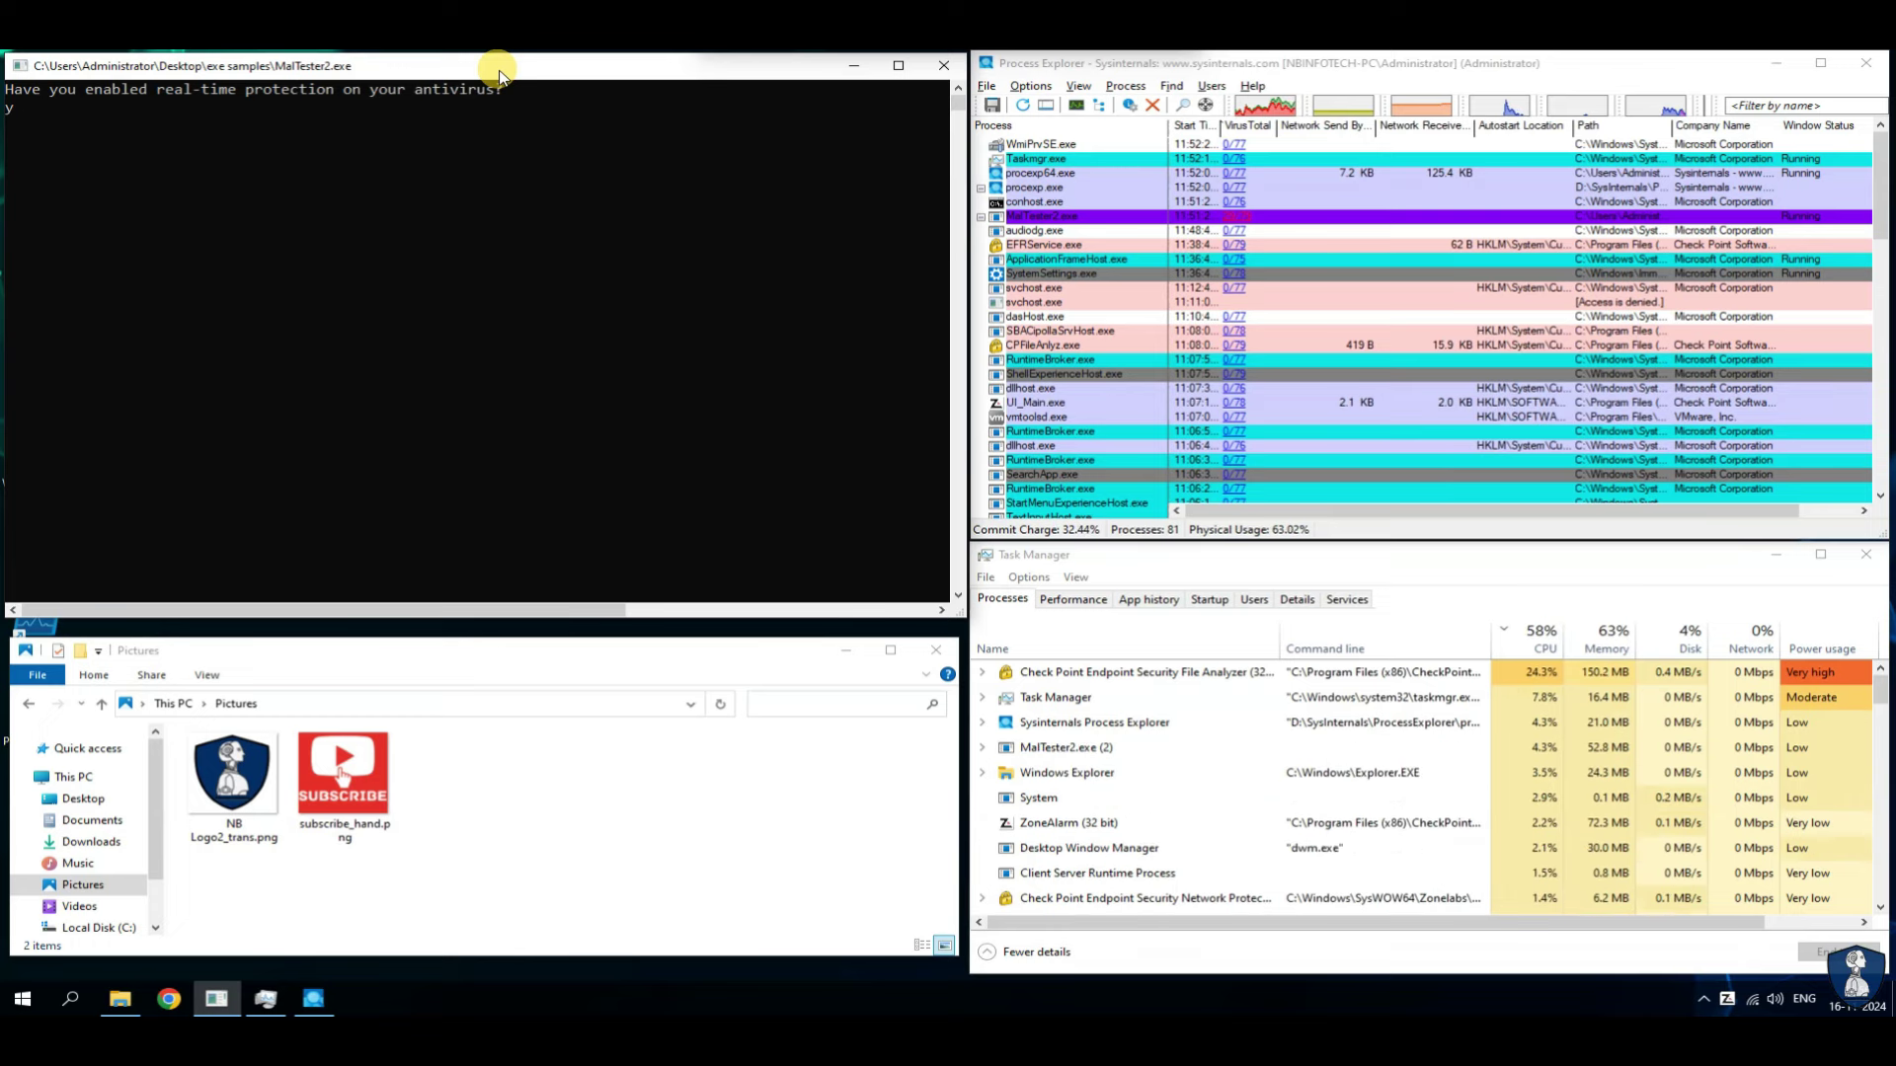
pyautogui.press('Return')
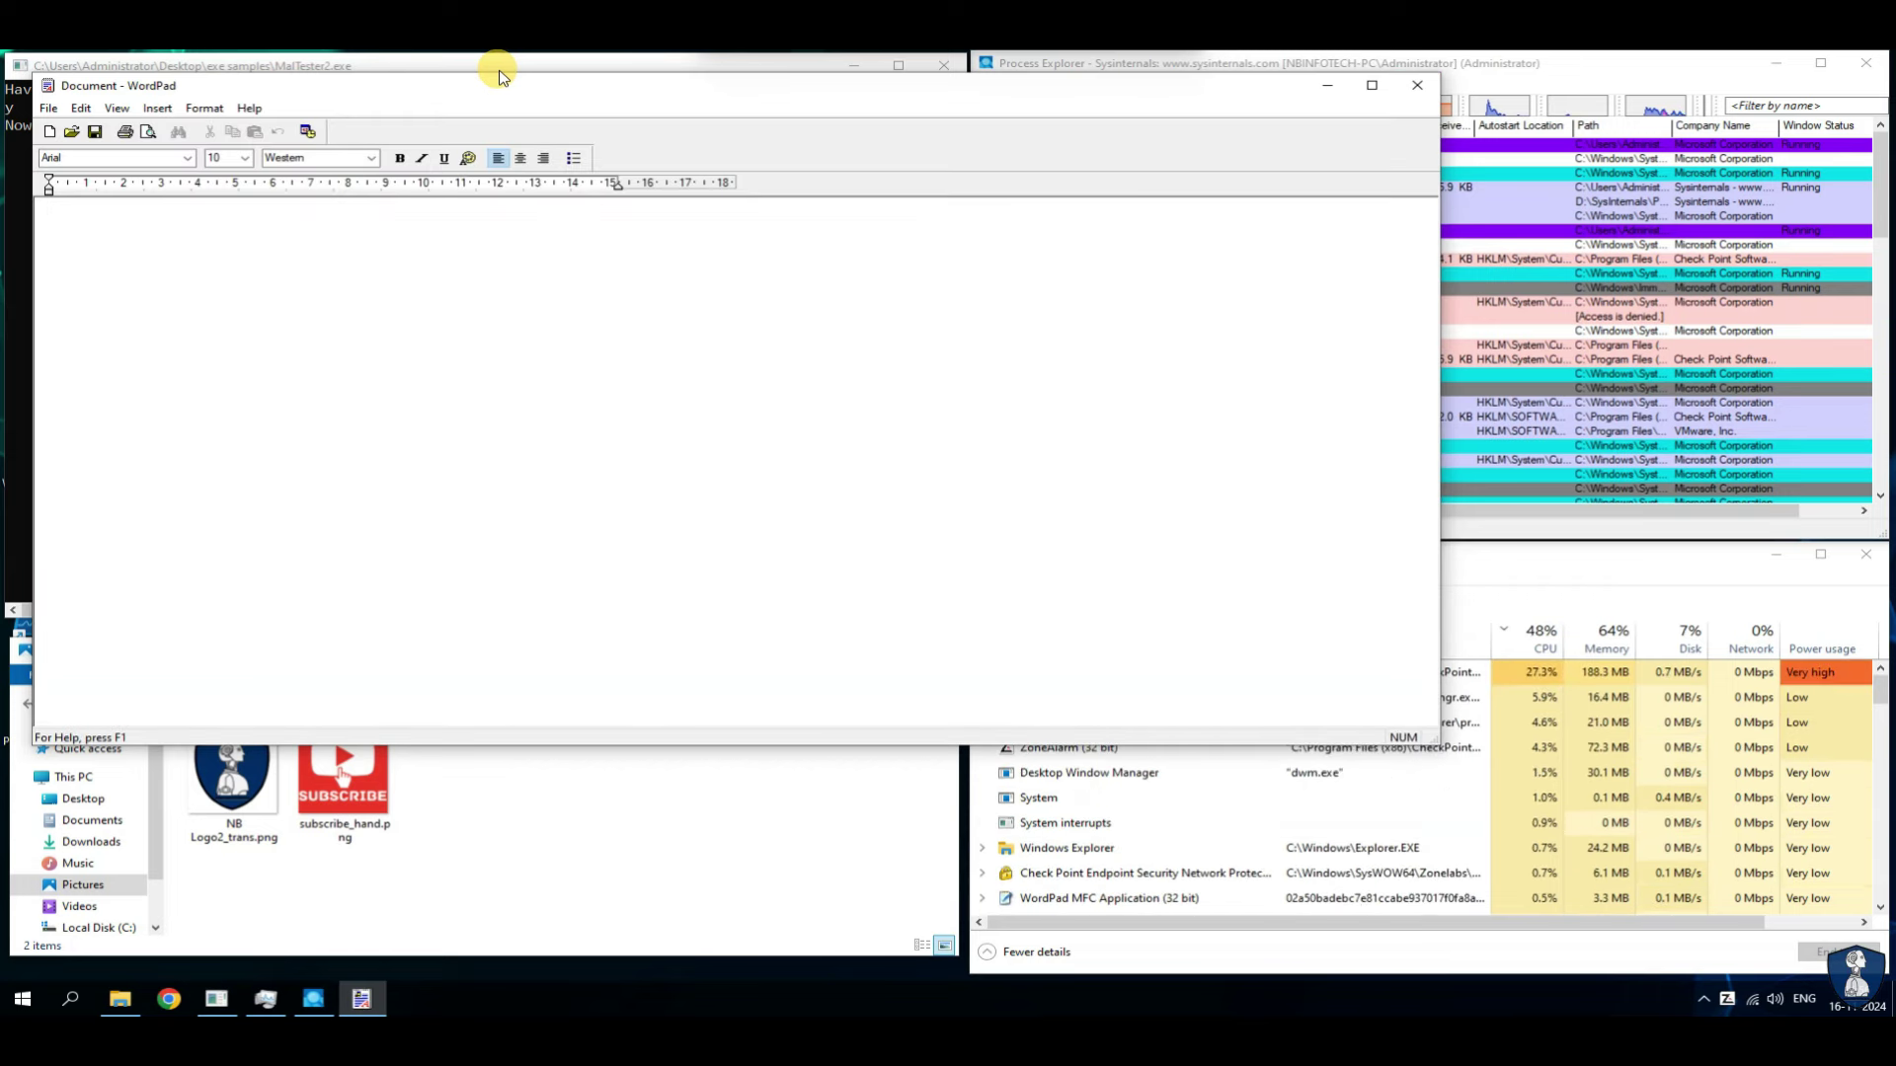
pyautogui.click(1417, 89)
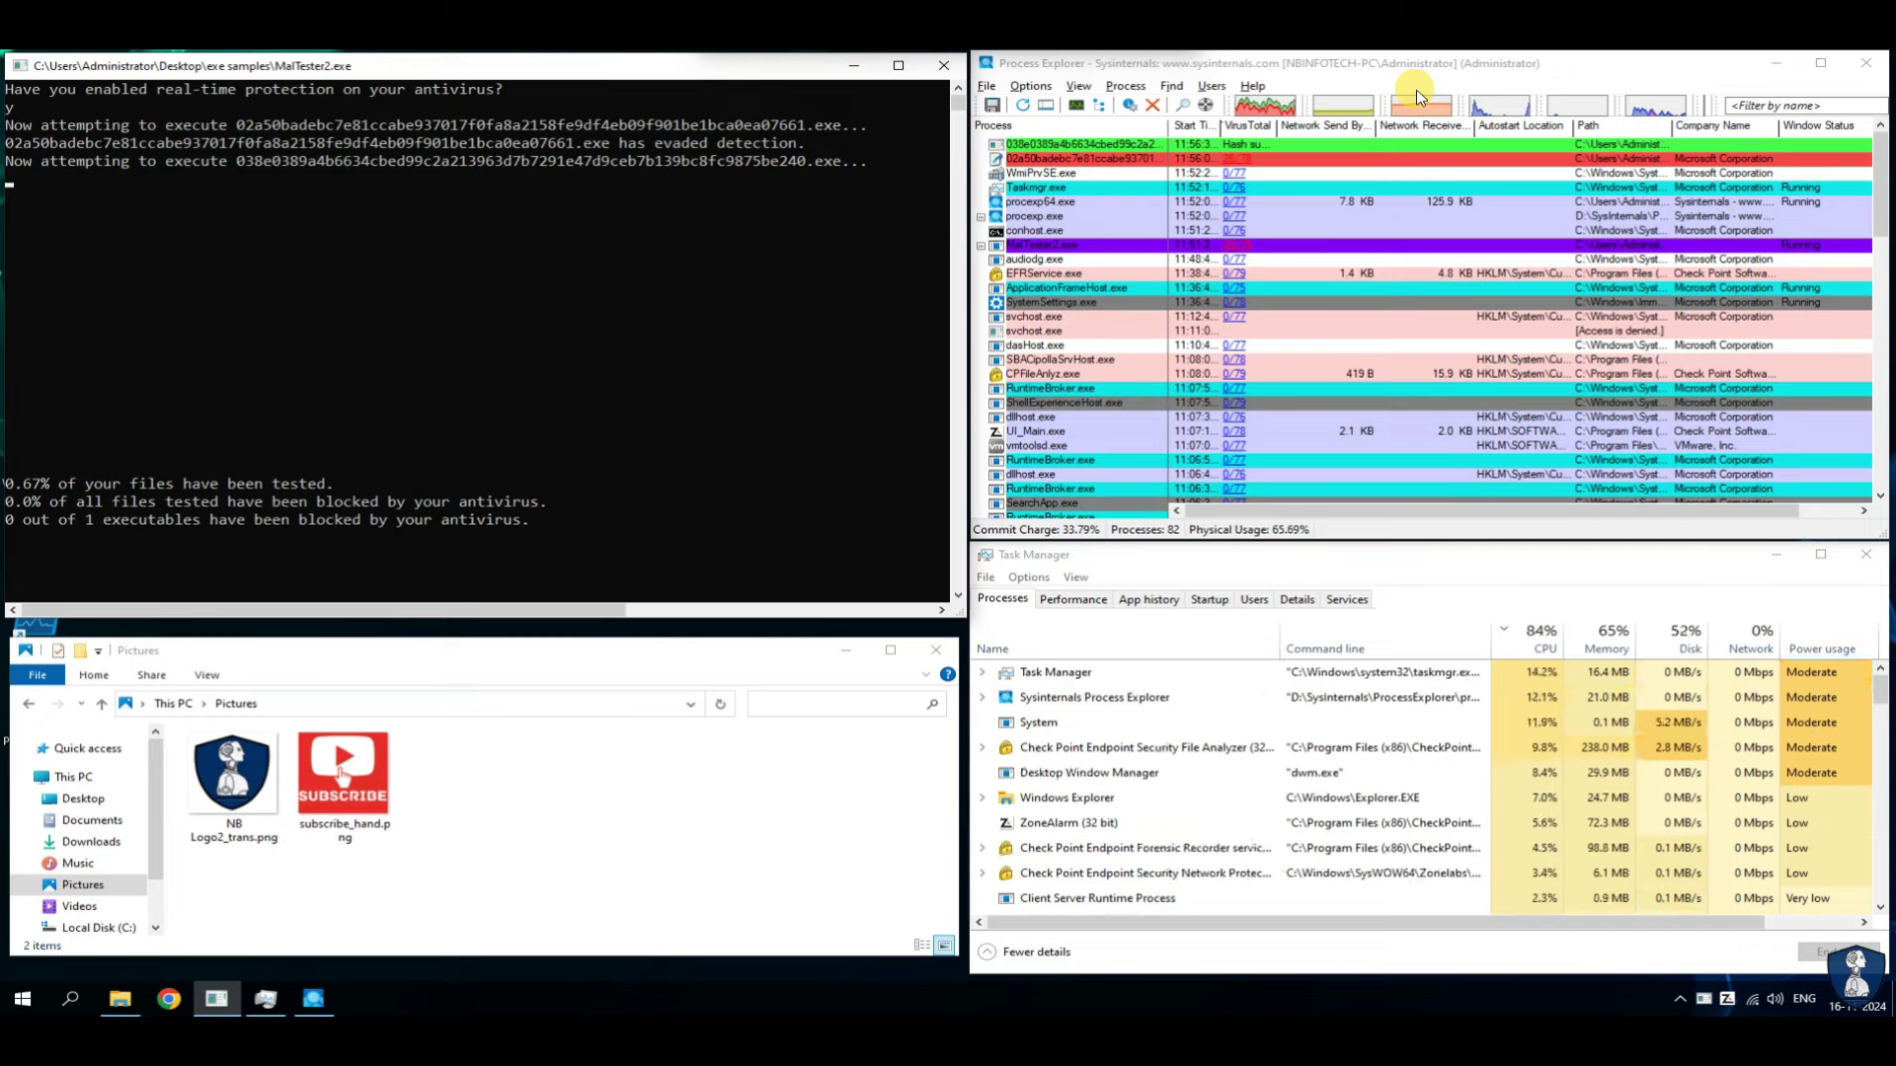
pyautogui.click(1426, 75)
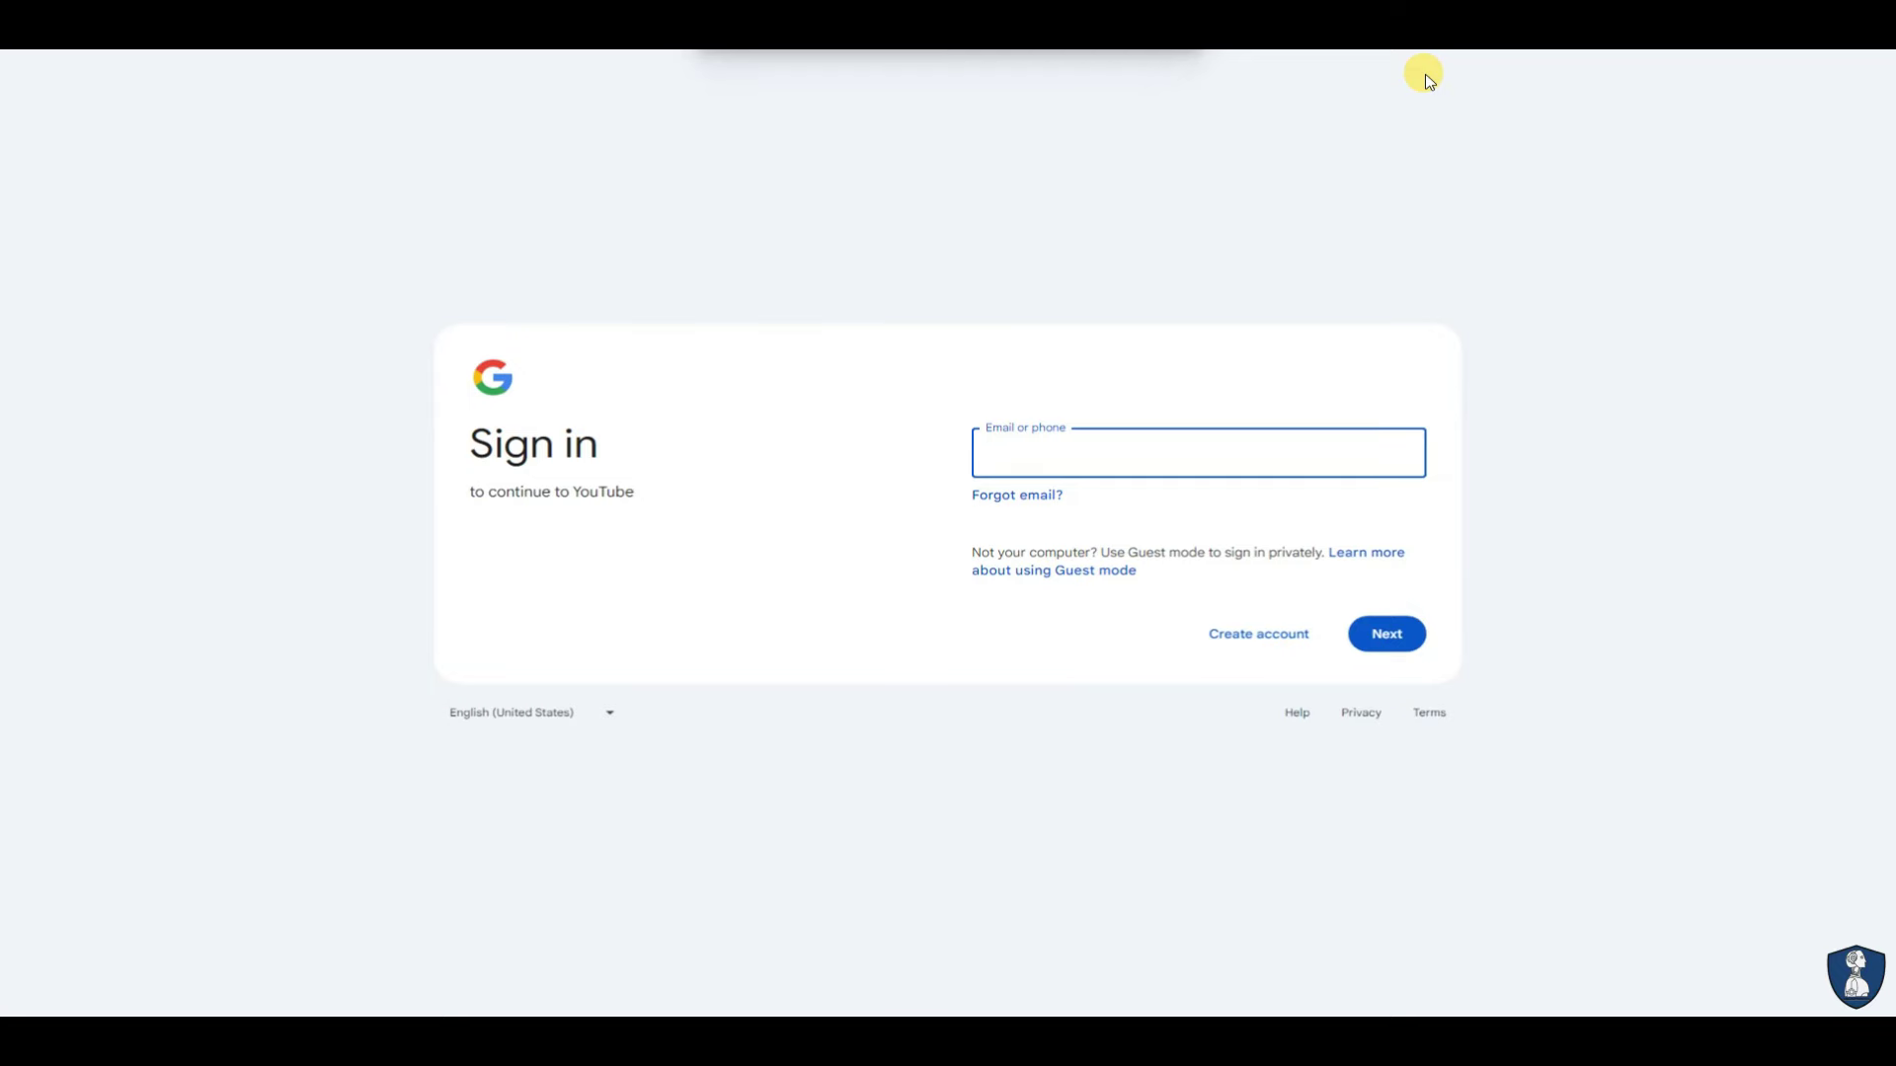
# - Test the full-screen Google sign-in page with random text in its email or phone field, and leave it through the Windows security options
pyautogui.click(914, 743)
pyautogui.click(1379, 634)
pyautogui.click(1121, 451)
pyautogui.write('ksdjnfksdfjnsd')
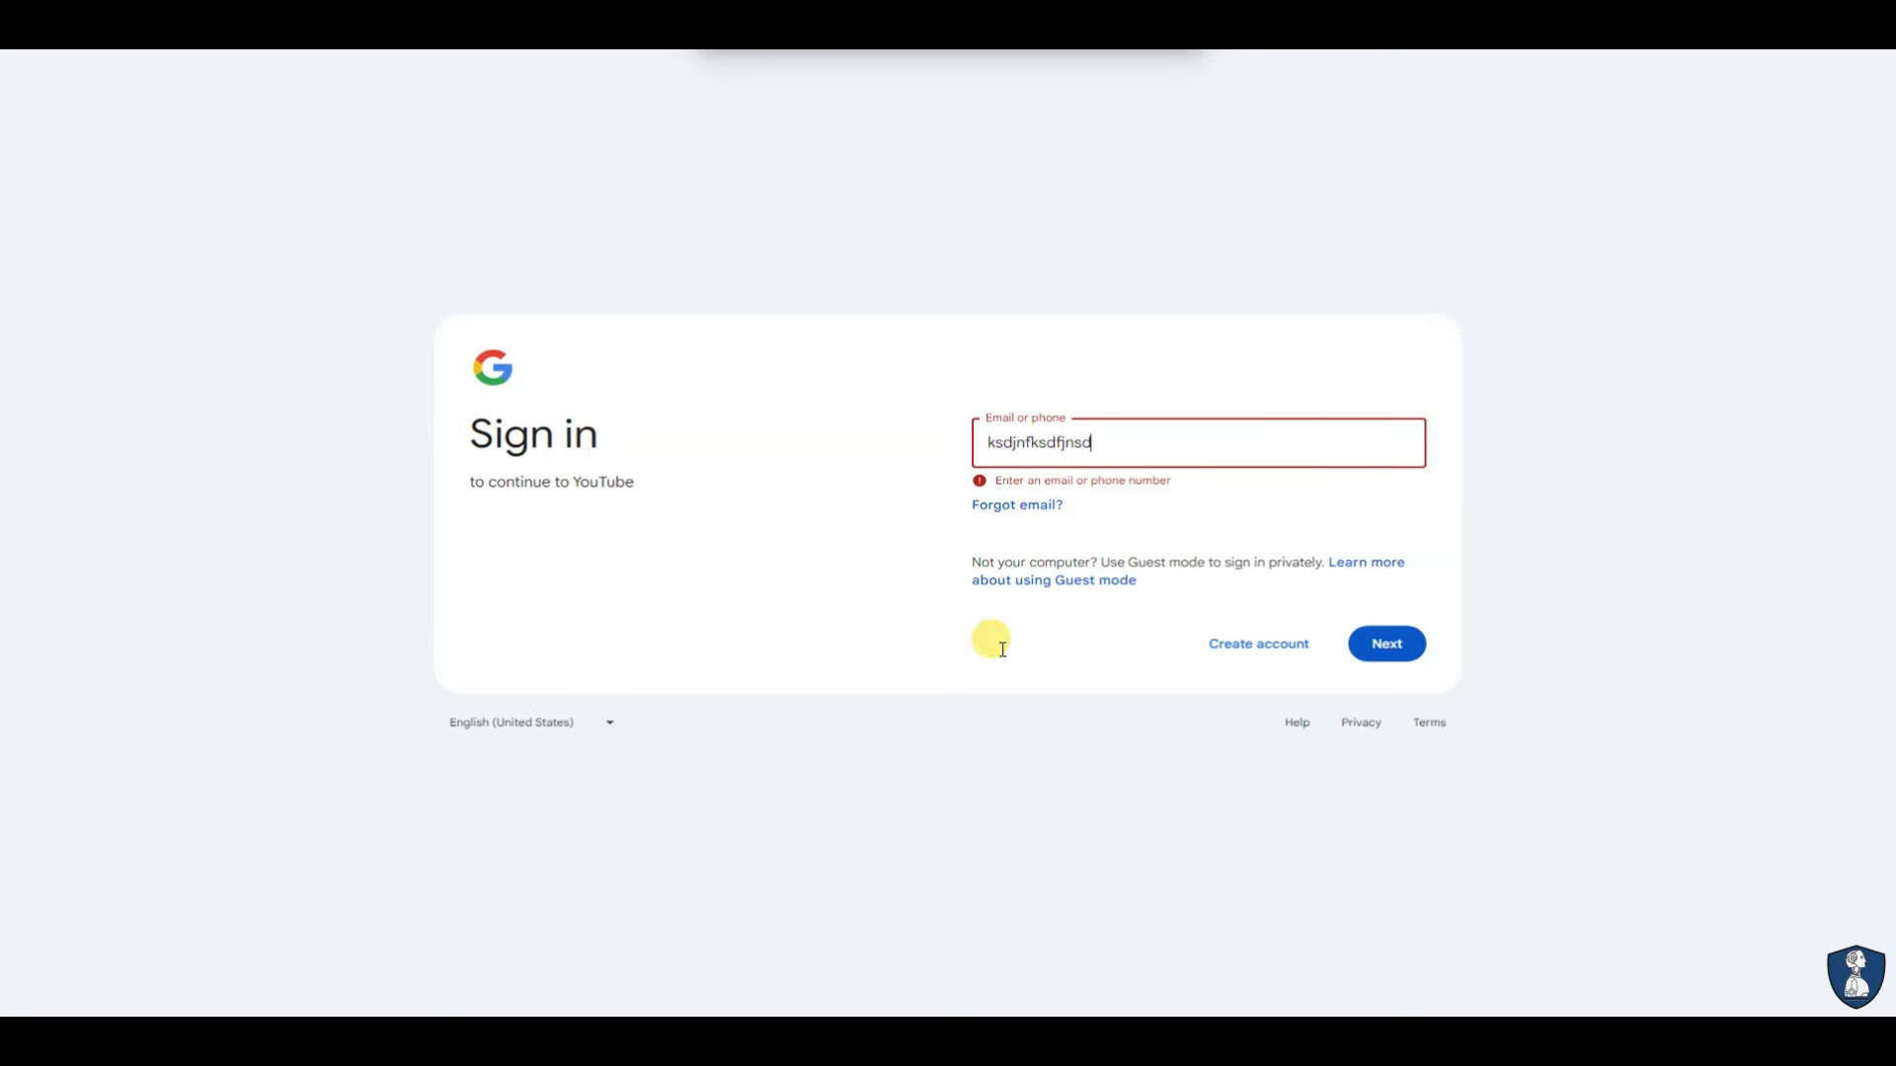
pyautogui.hotkey('ctrl', 'alt', 'Delete')
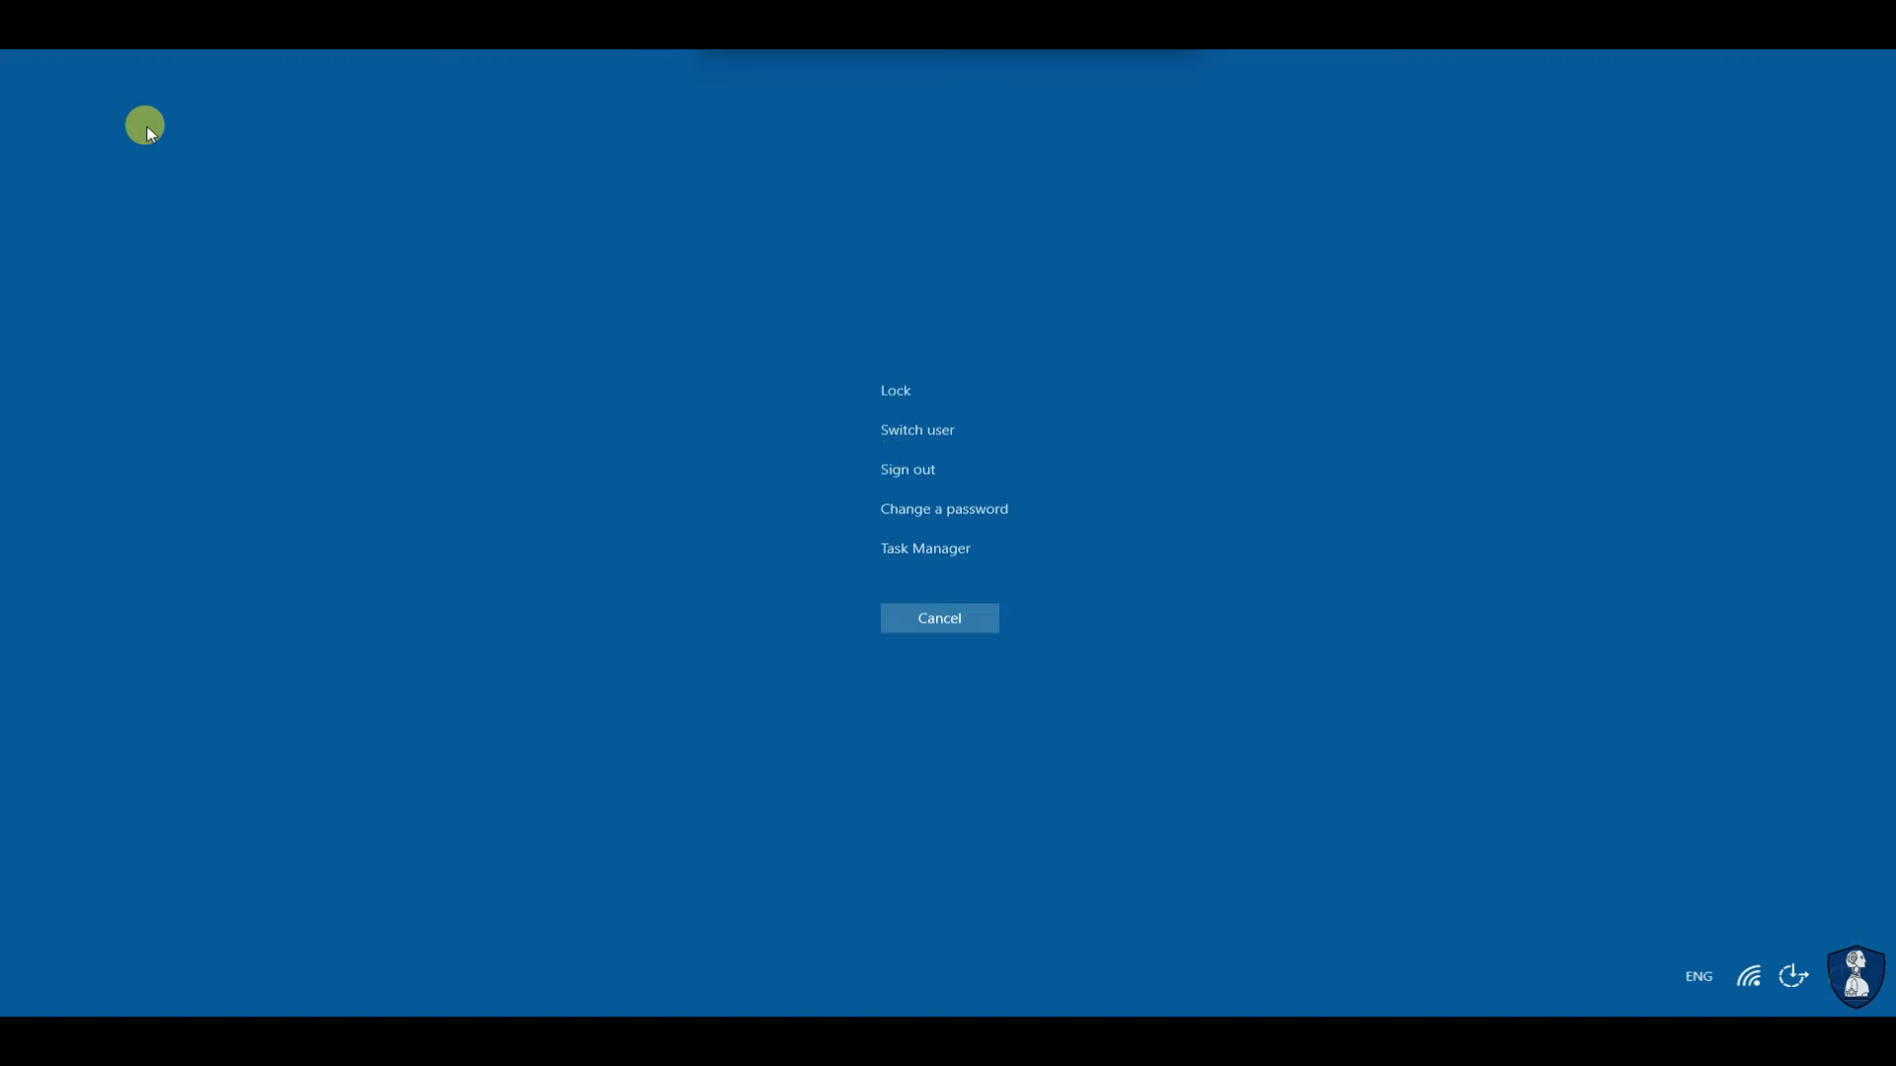
pyautogui.press('Escape')
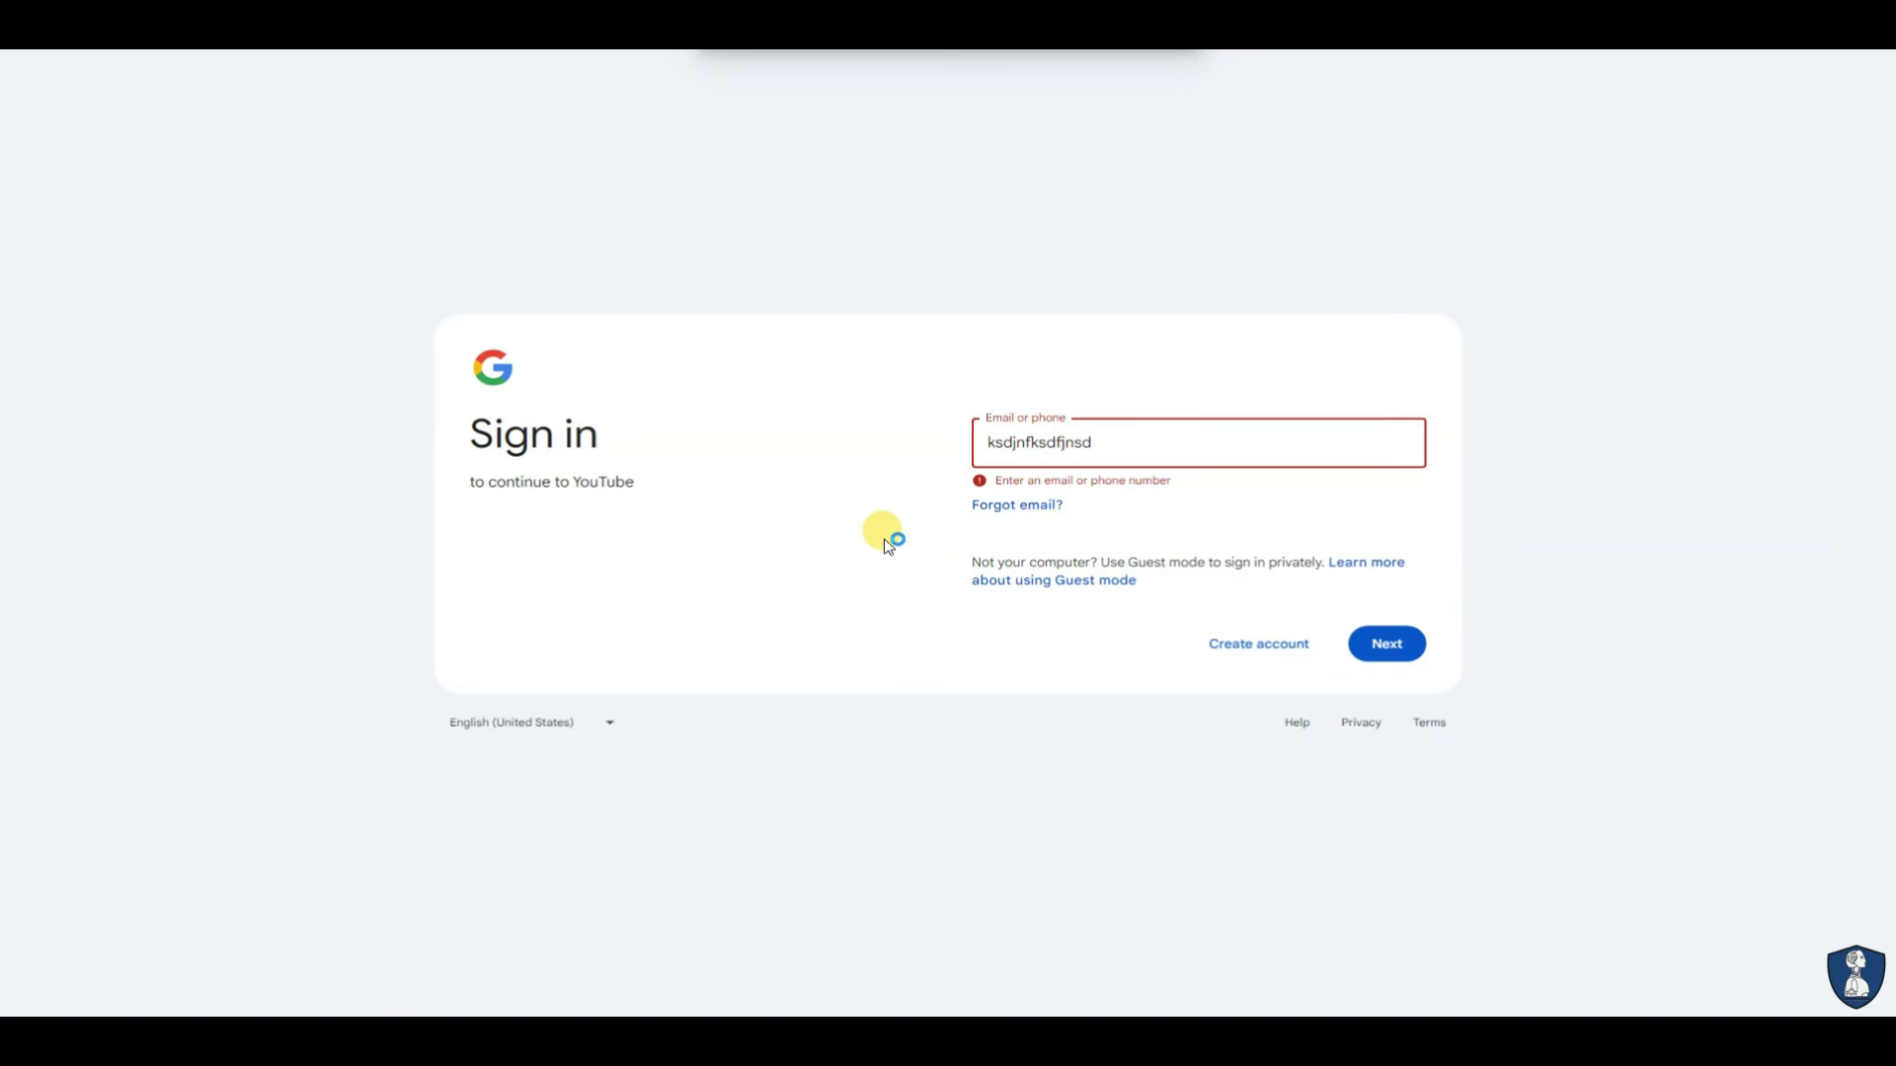
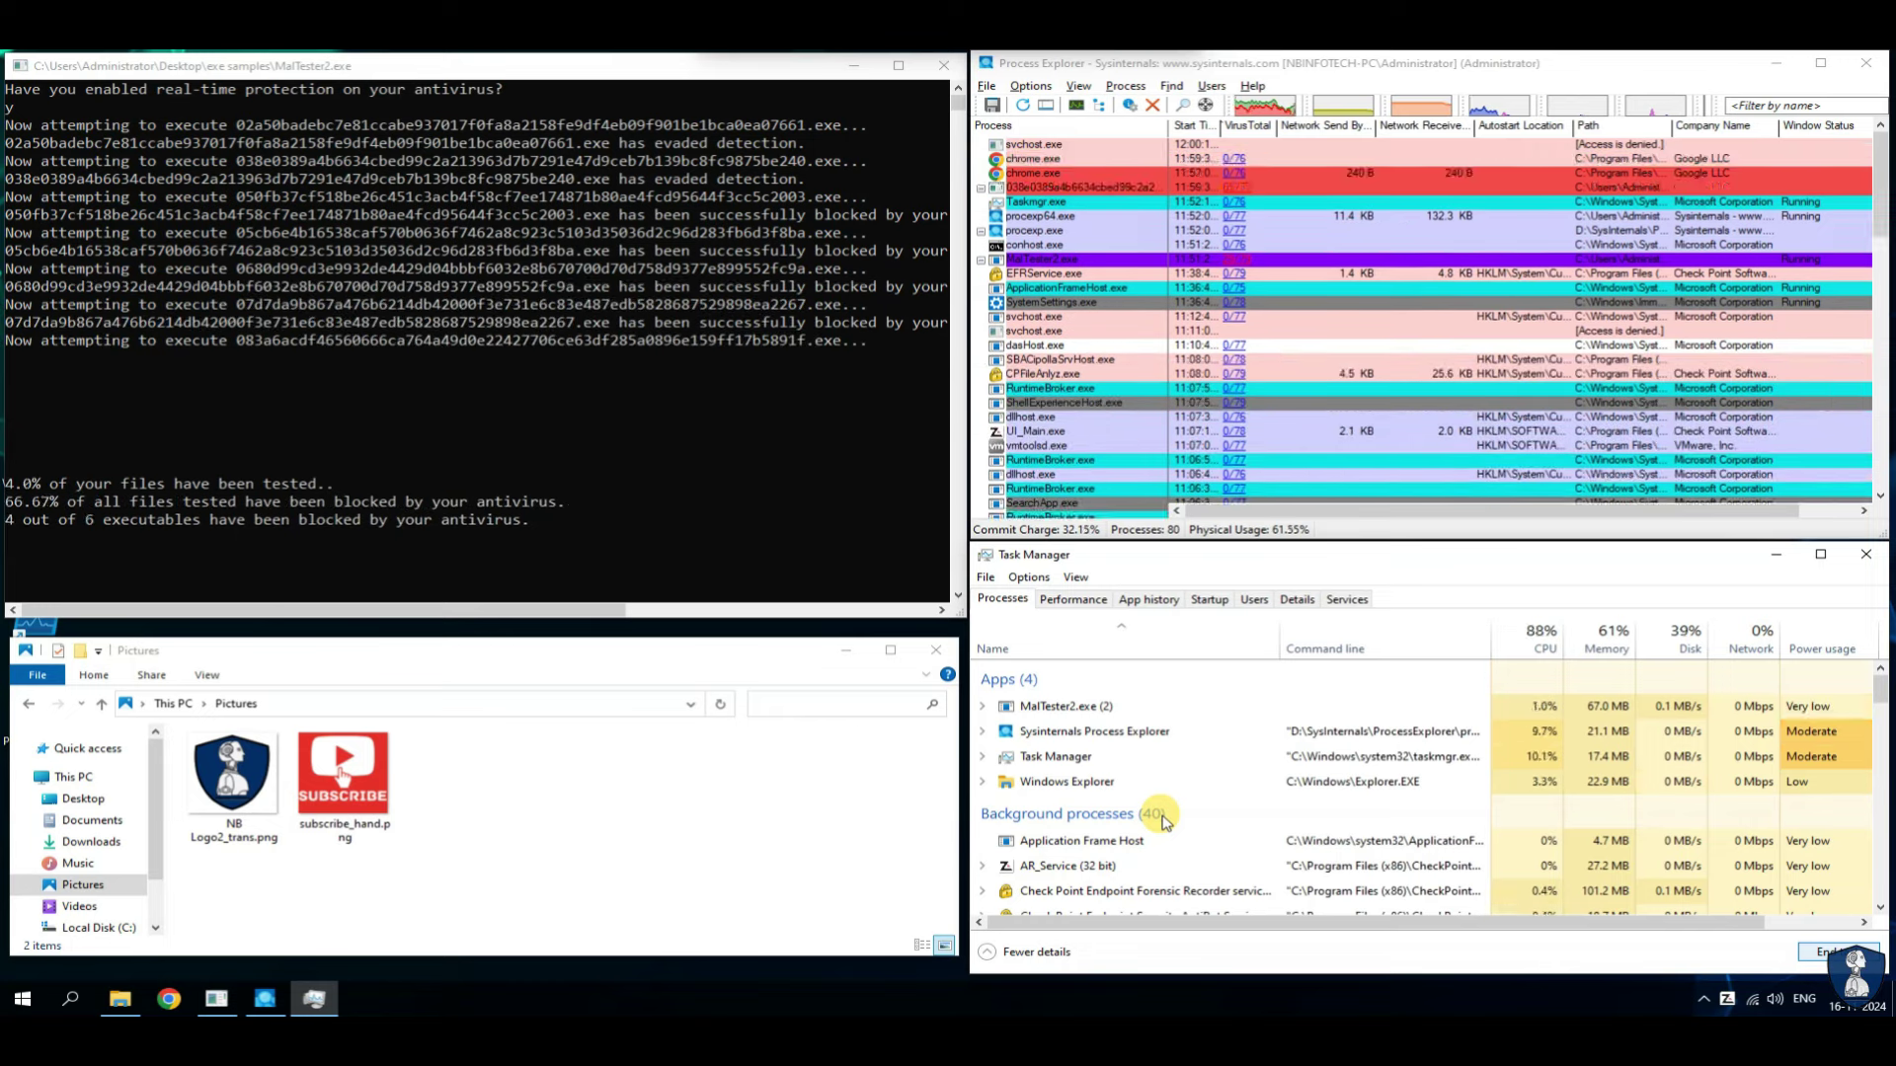
# - Check Task Manager's startup entries for changes and sort its process list by CPU usage
pyautogui.click(1209, 599)
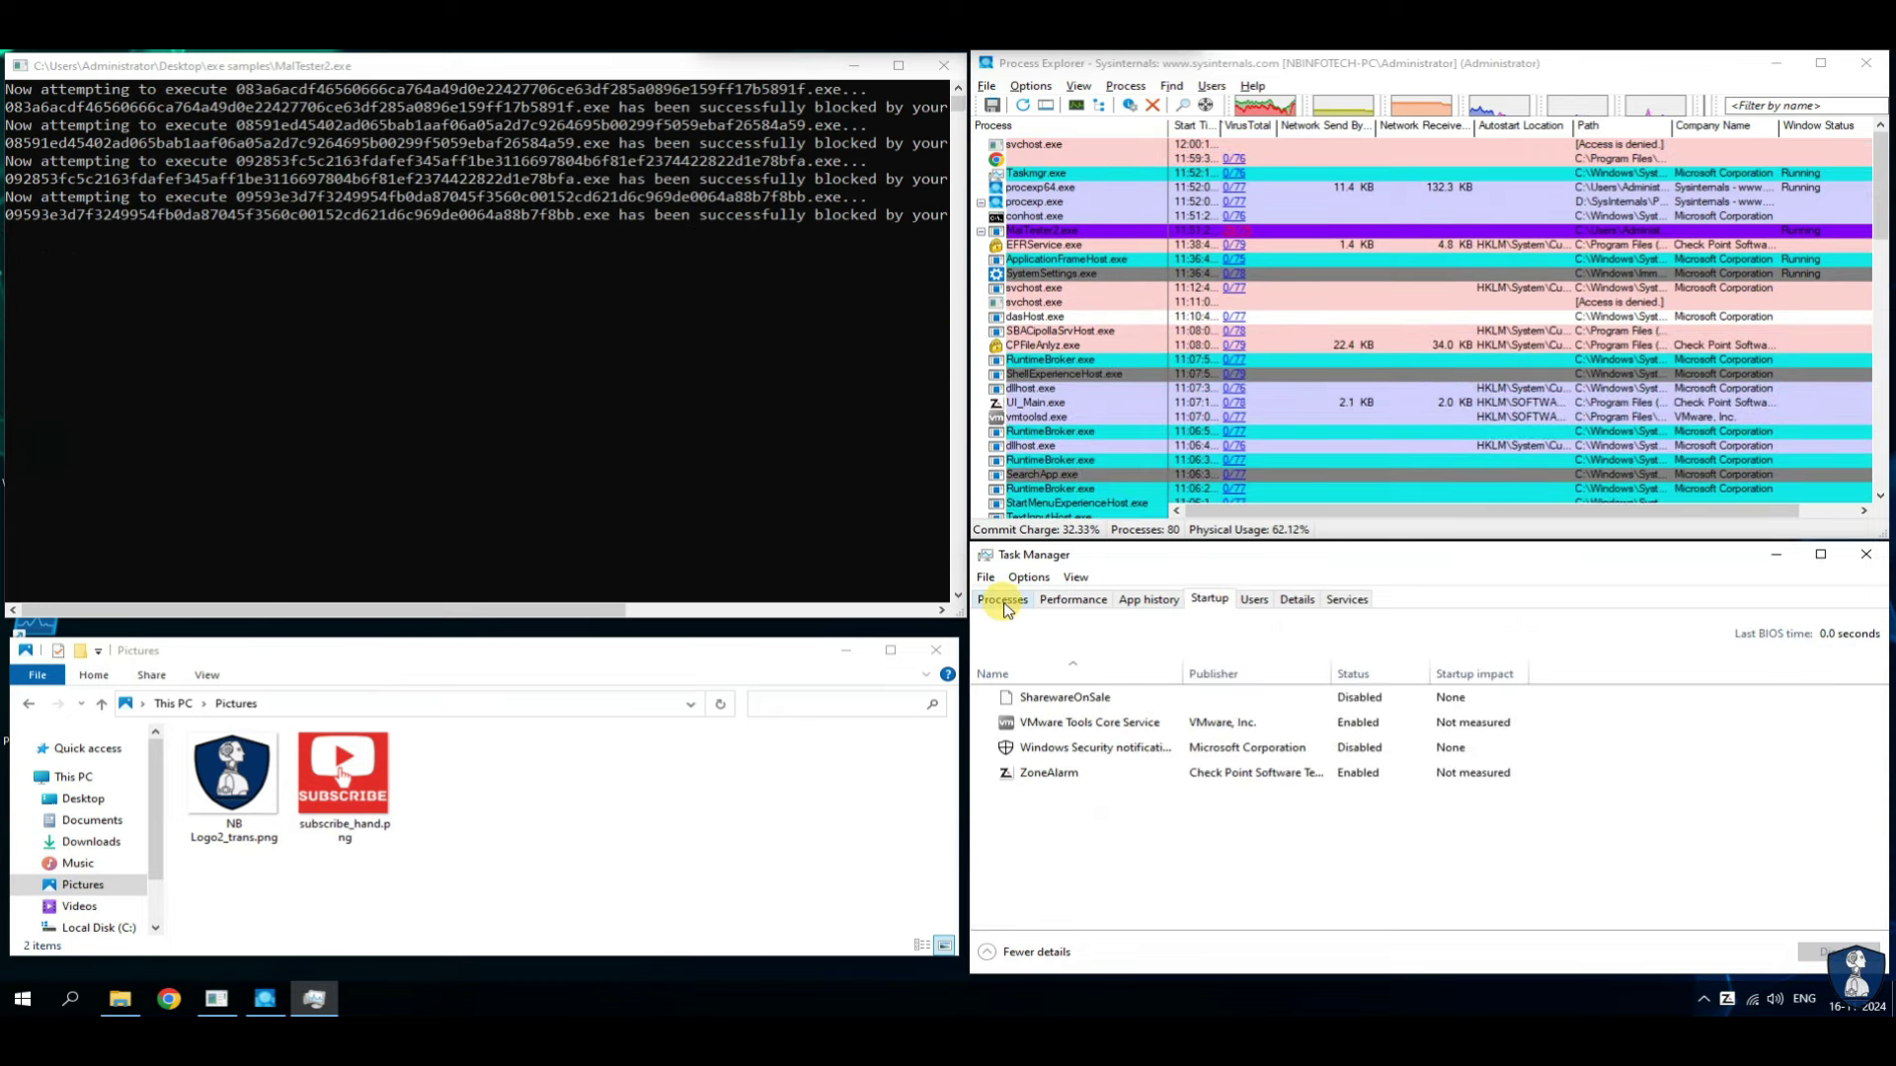
pyautogui.click(1003, 601)
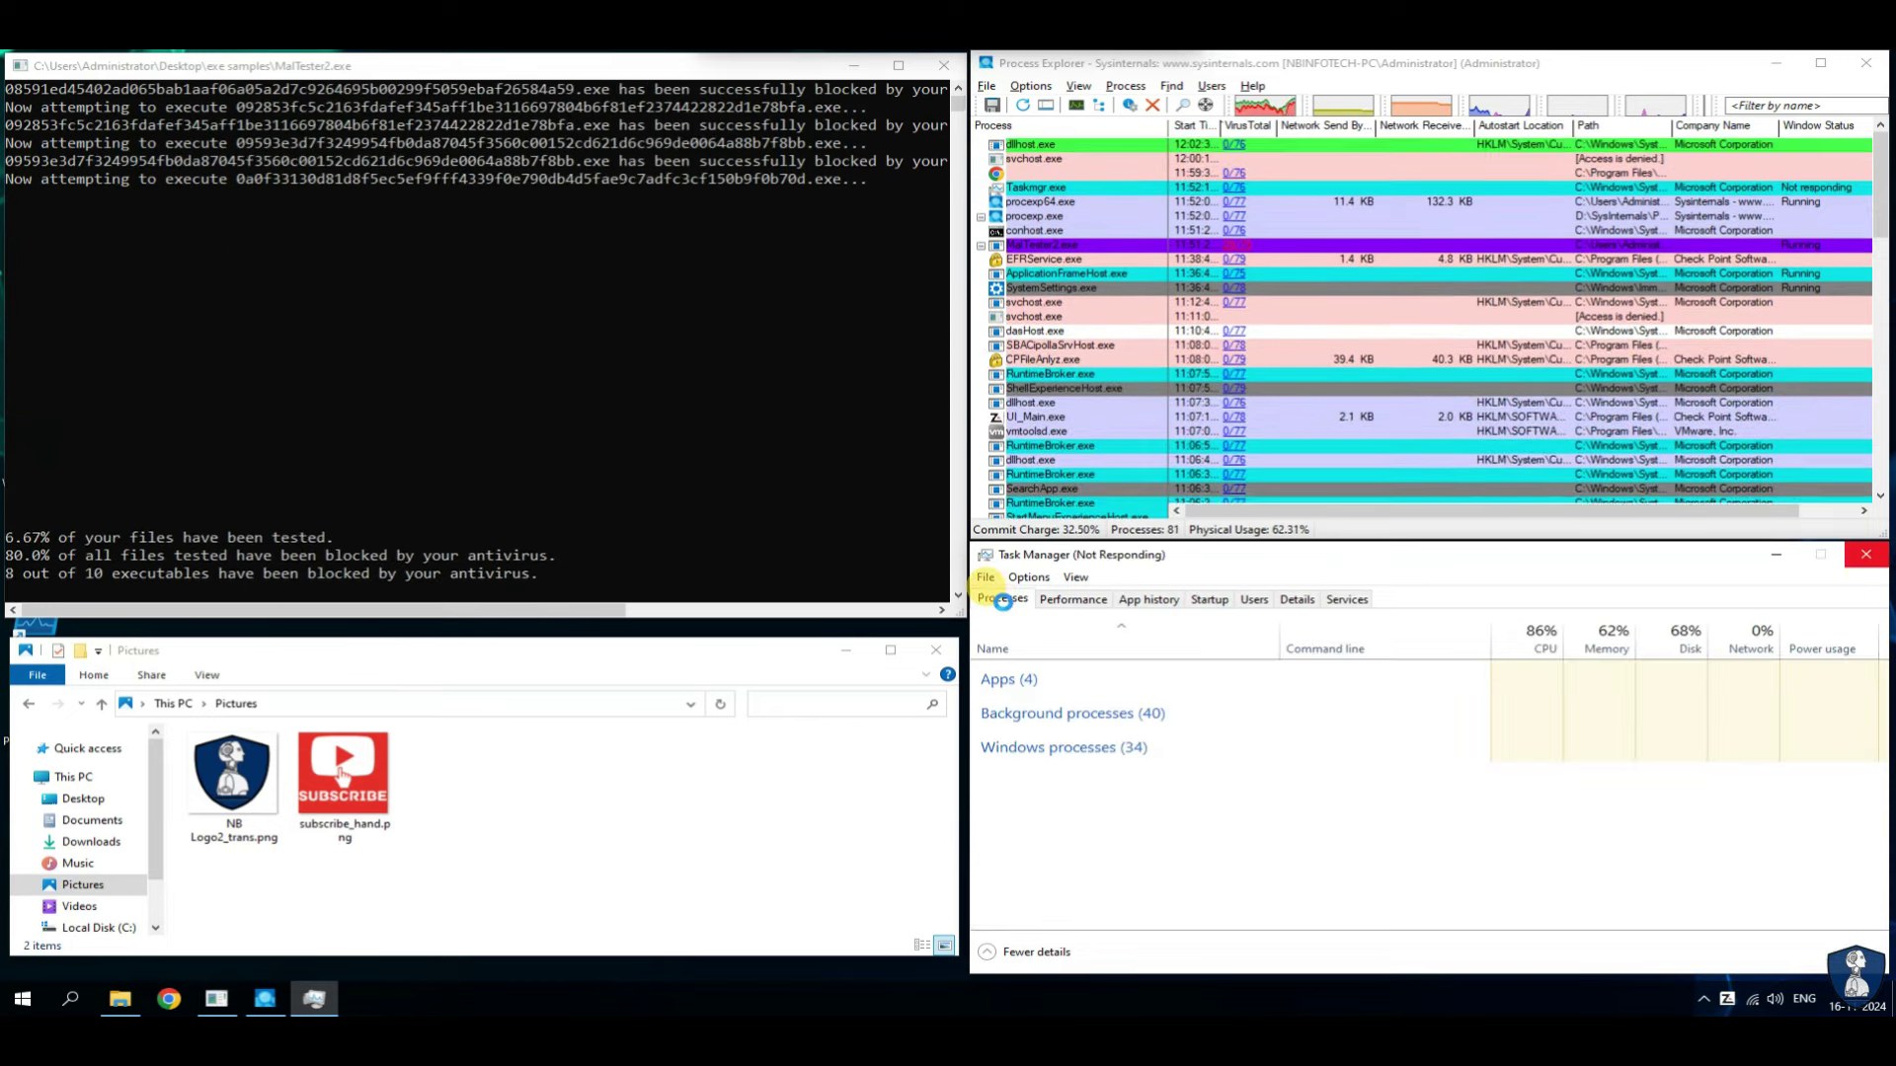
pyautogui.click(1108, 589)
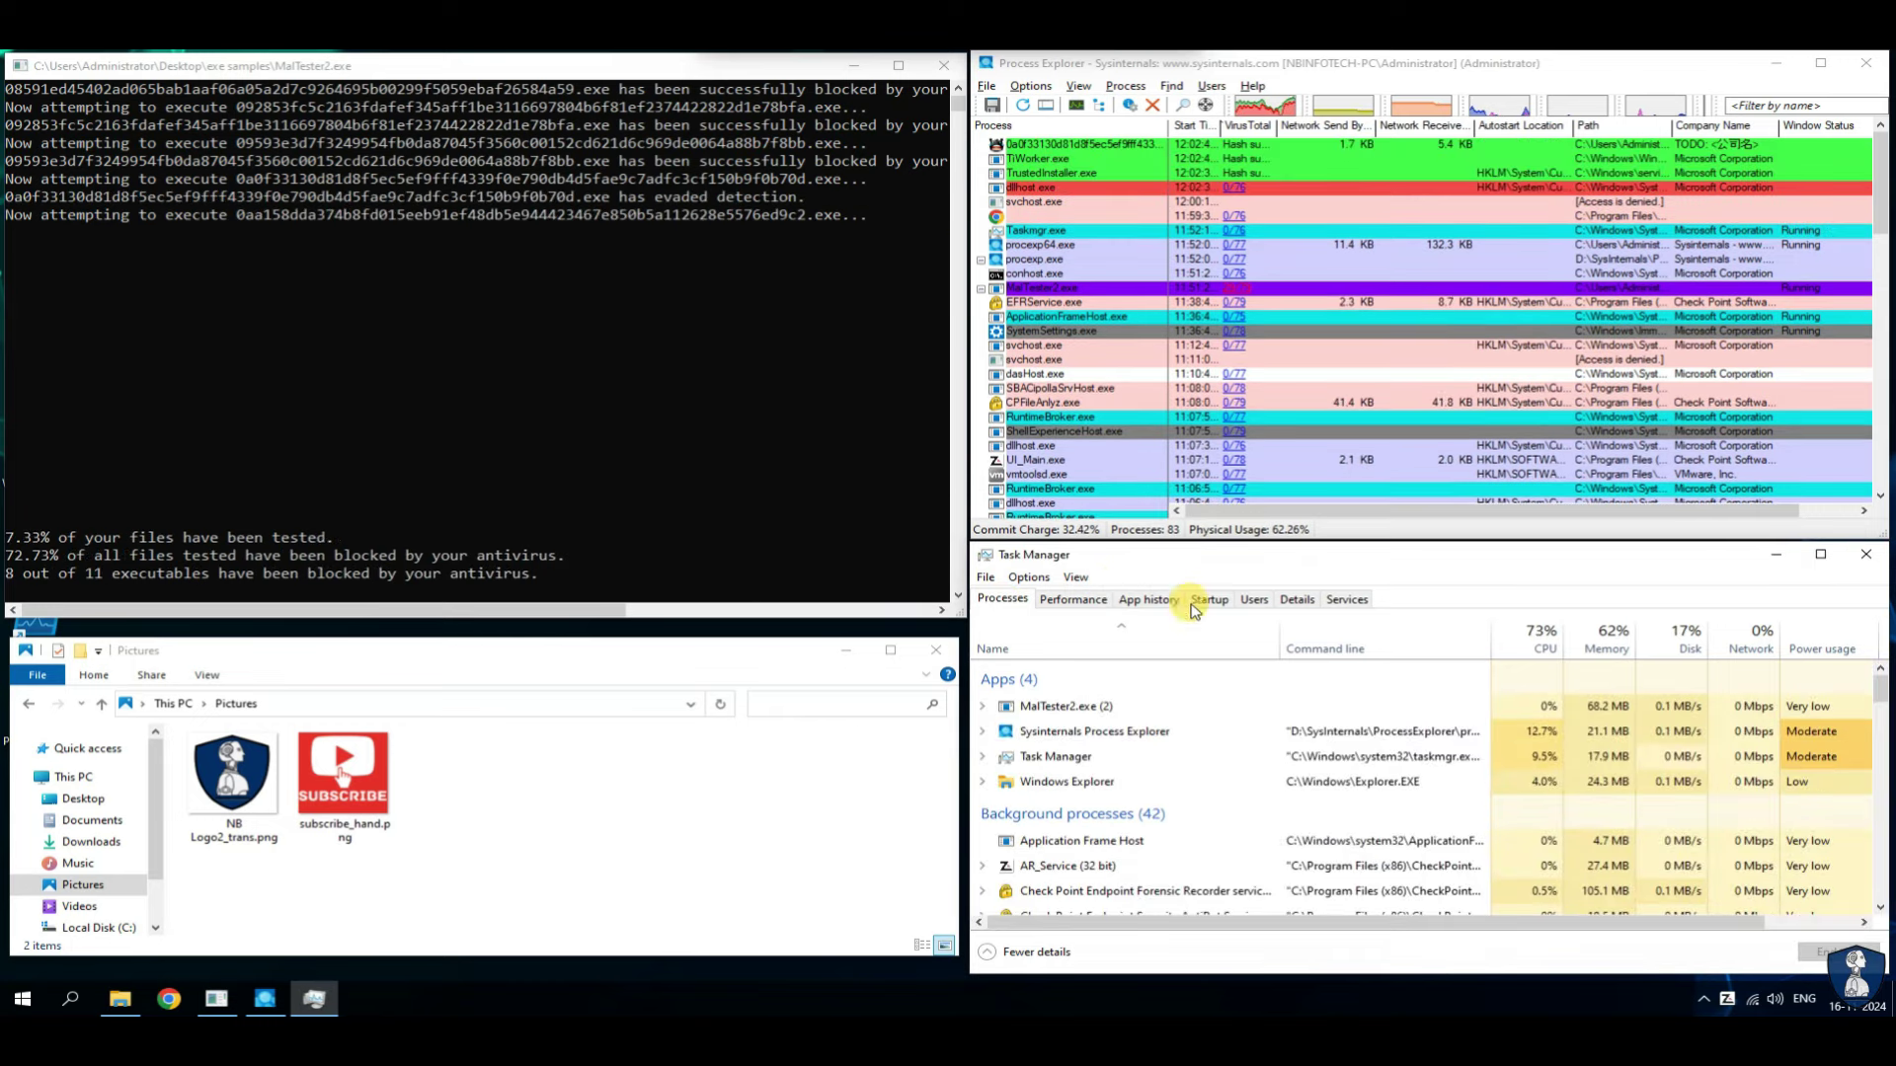
pyautogui.click(1521, 642)
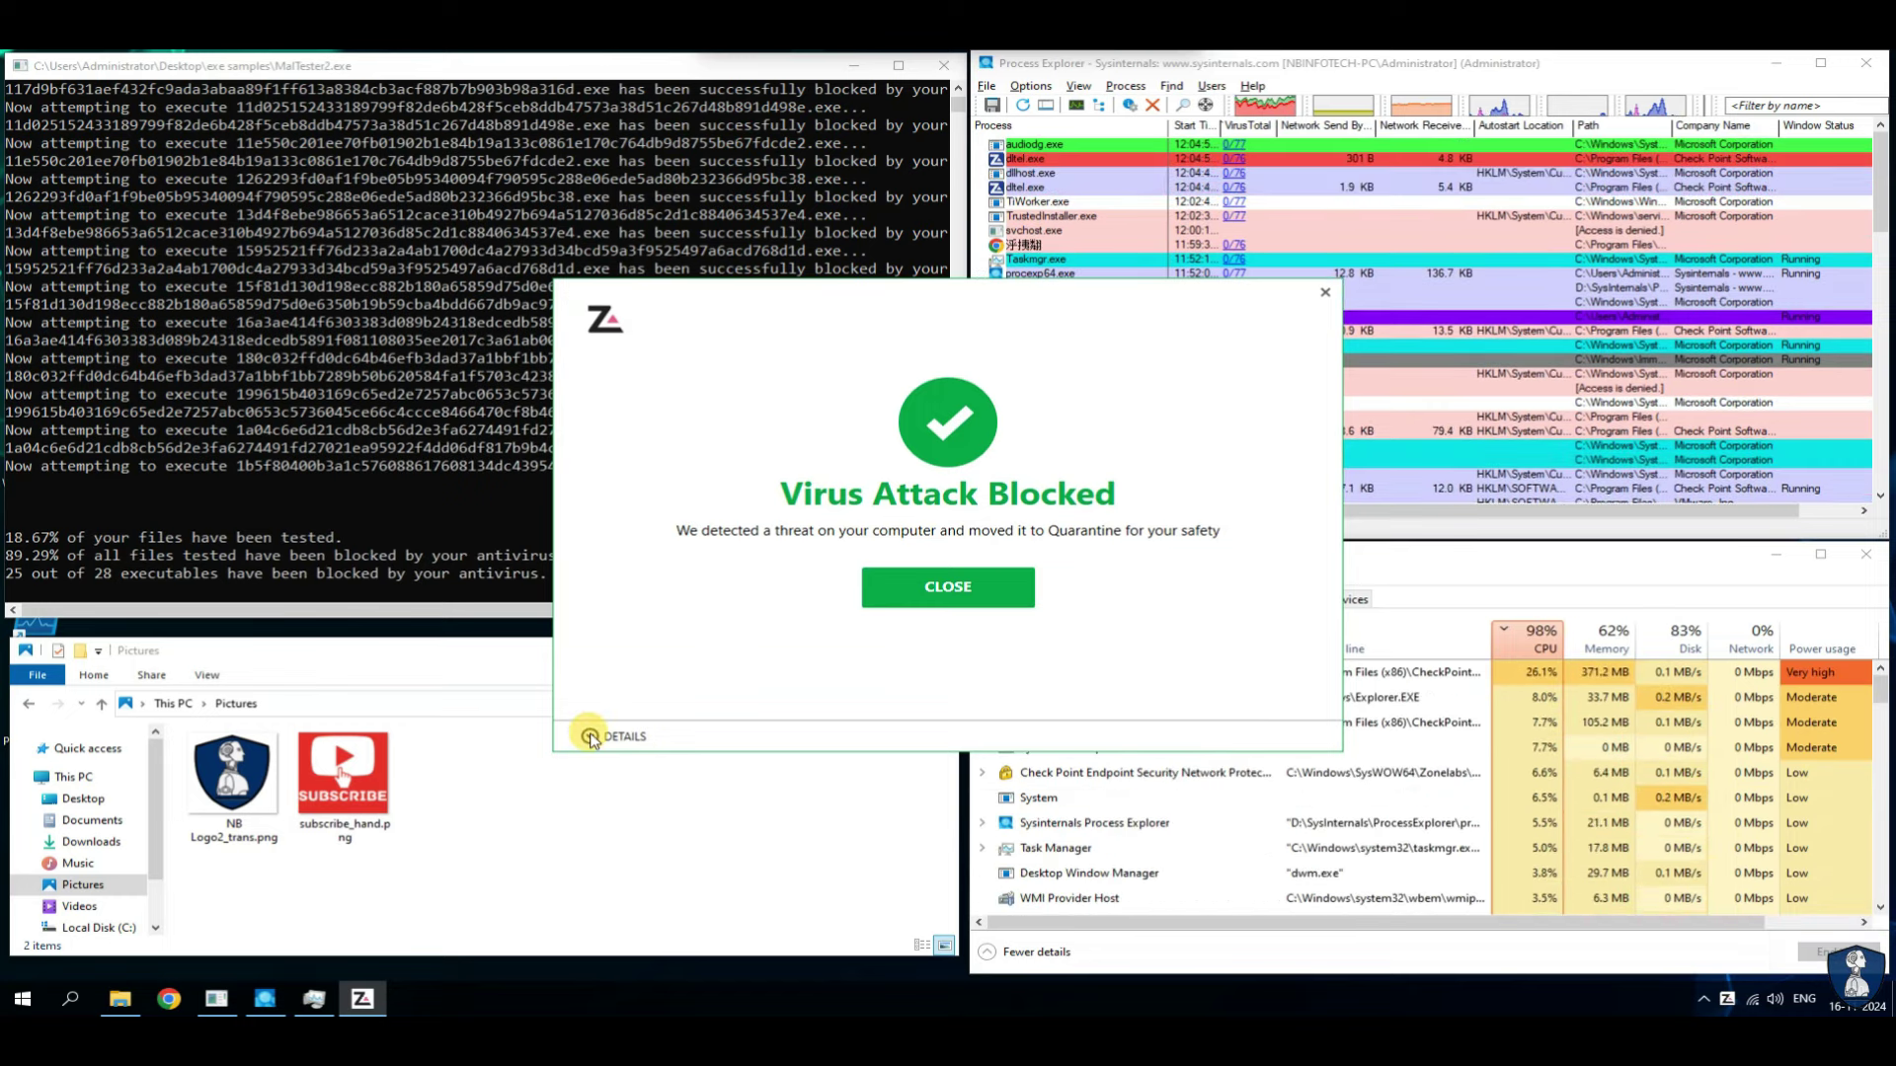
# - Expand the details of the two consecutive "Virus Attack Blocked" alerts and dismiss each alert
pyautogui.click(624, 736)
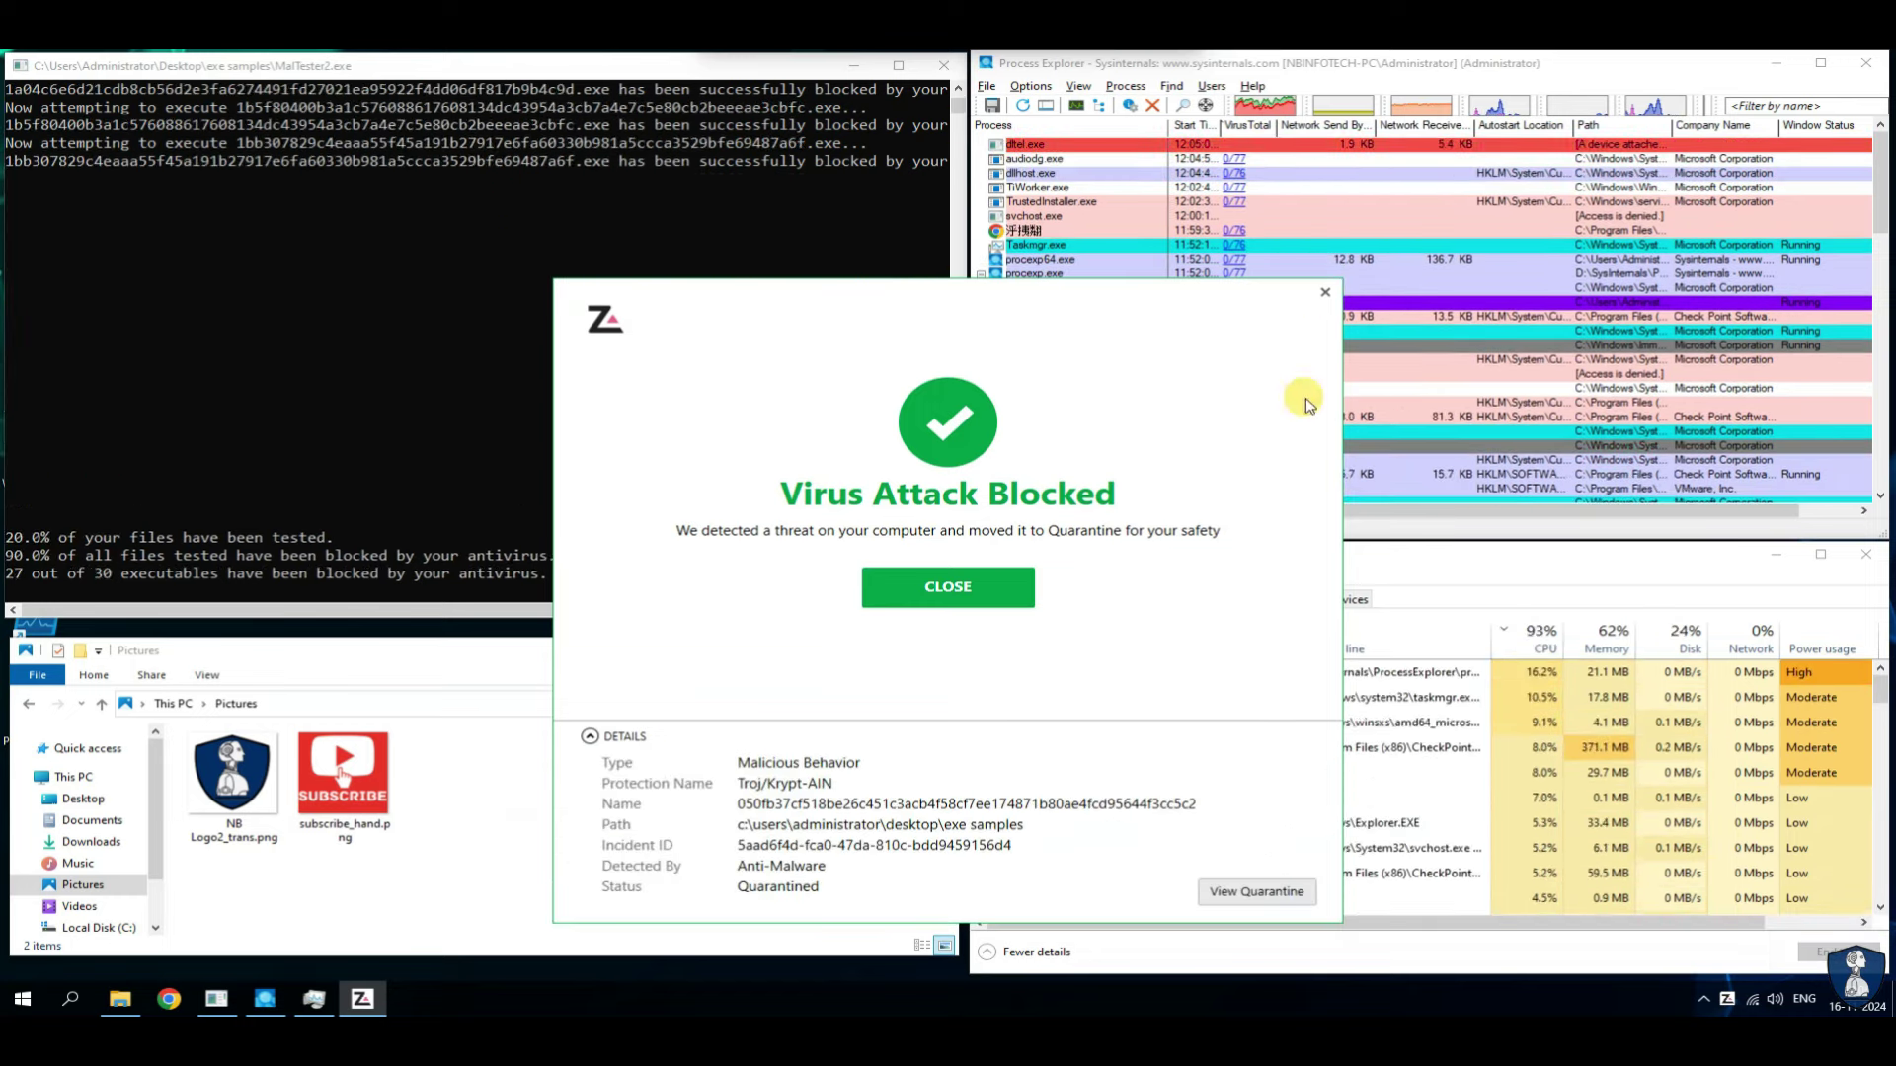
pyautogui.click(1325, 292)
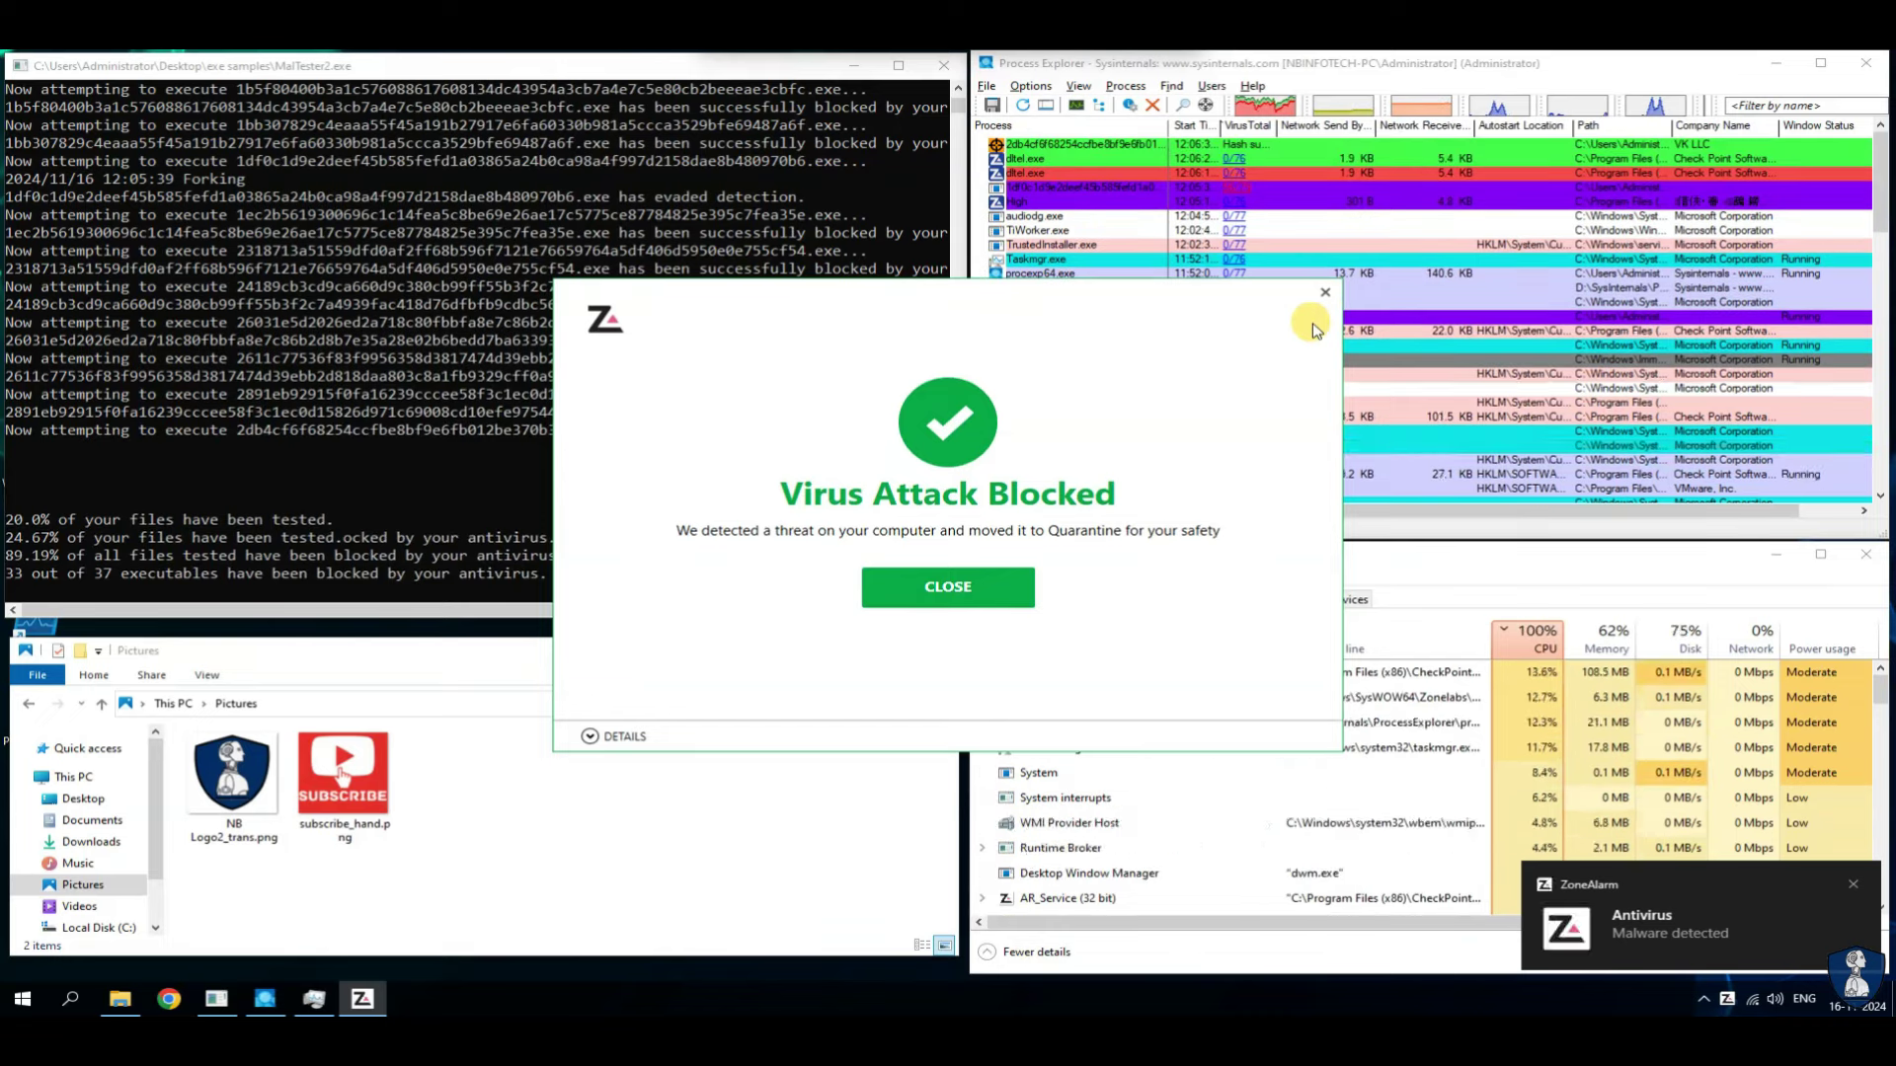
pyautogui.click(626, 732)
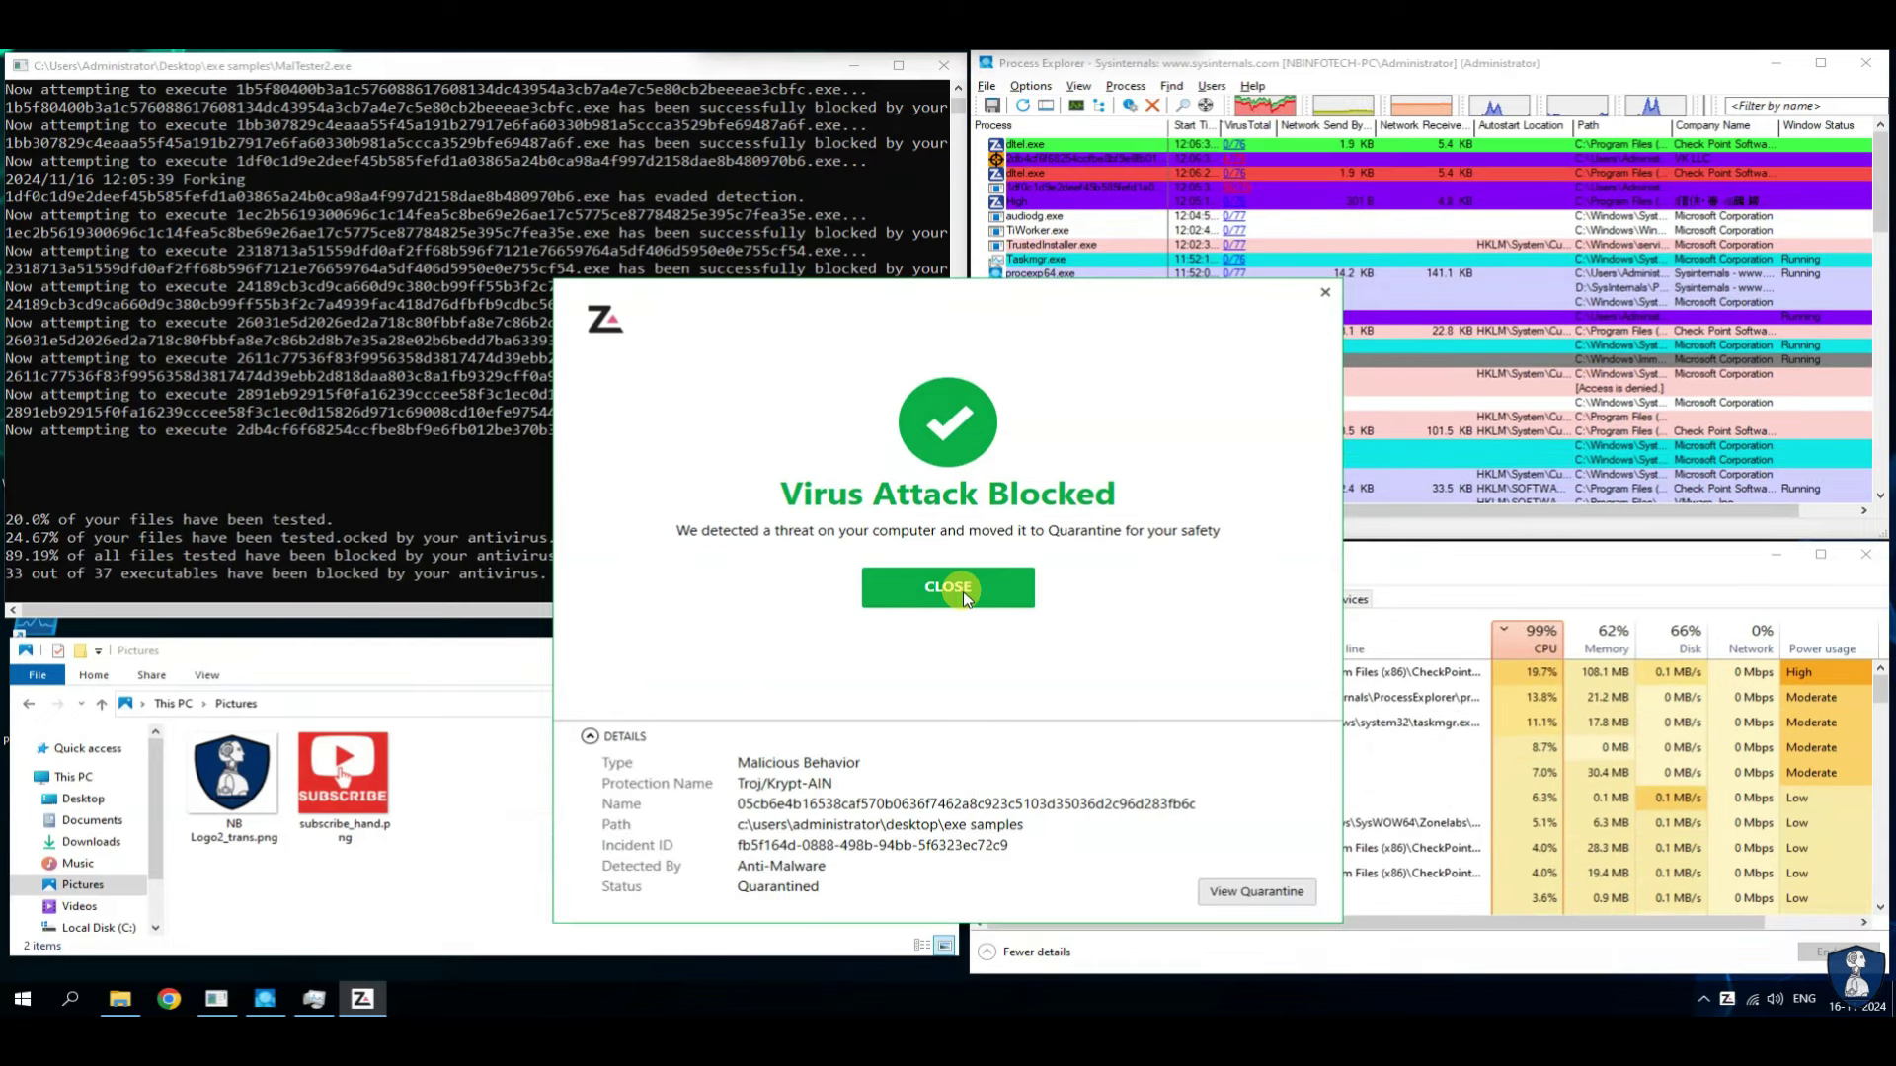
pyautogui.click(953, 586)
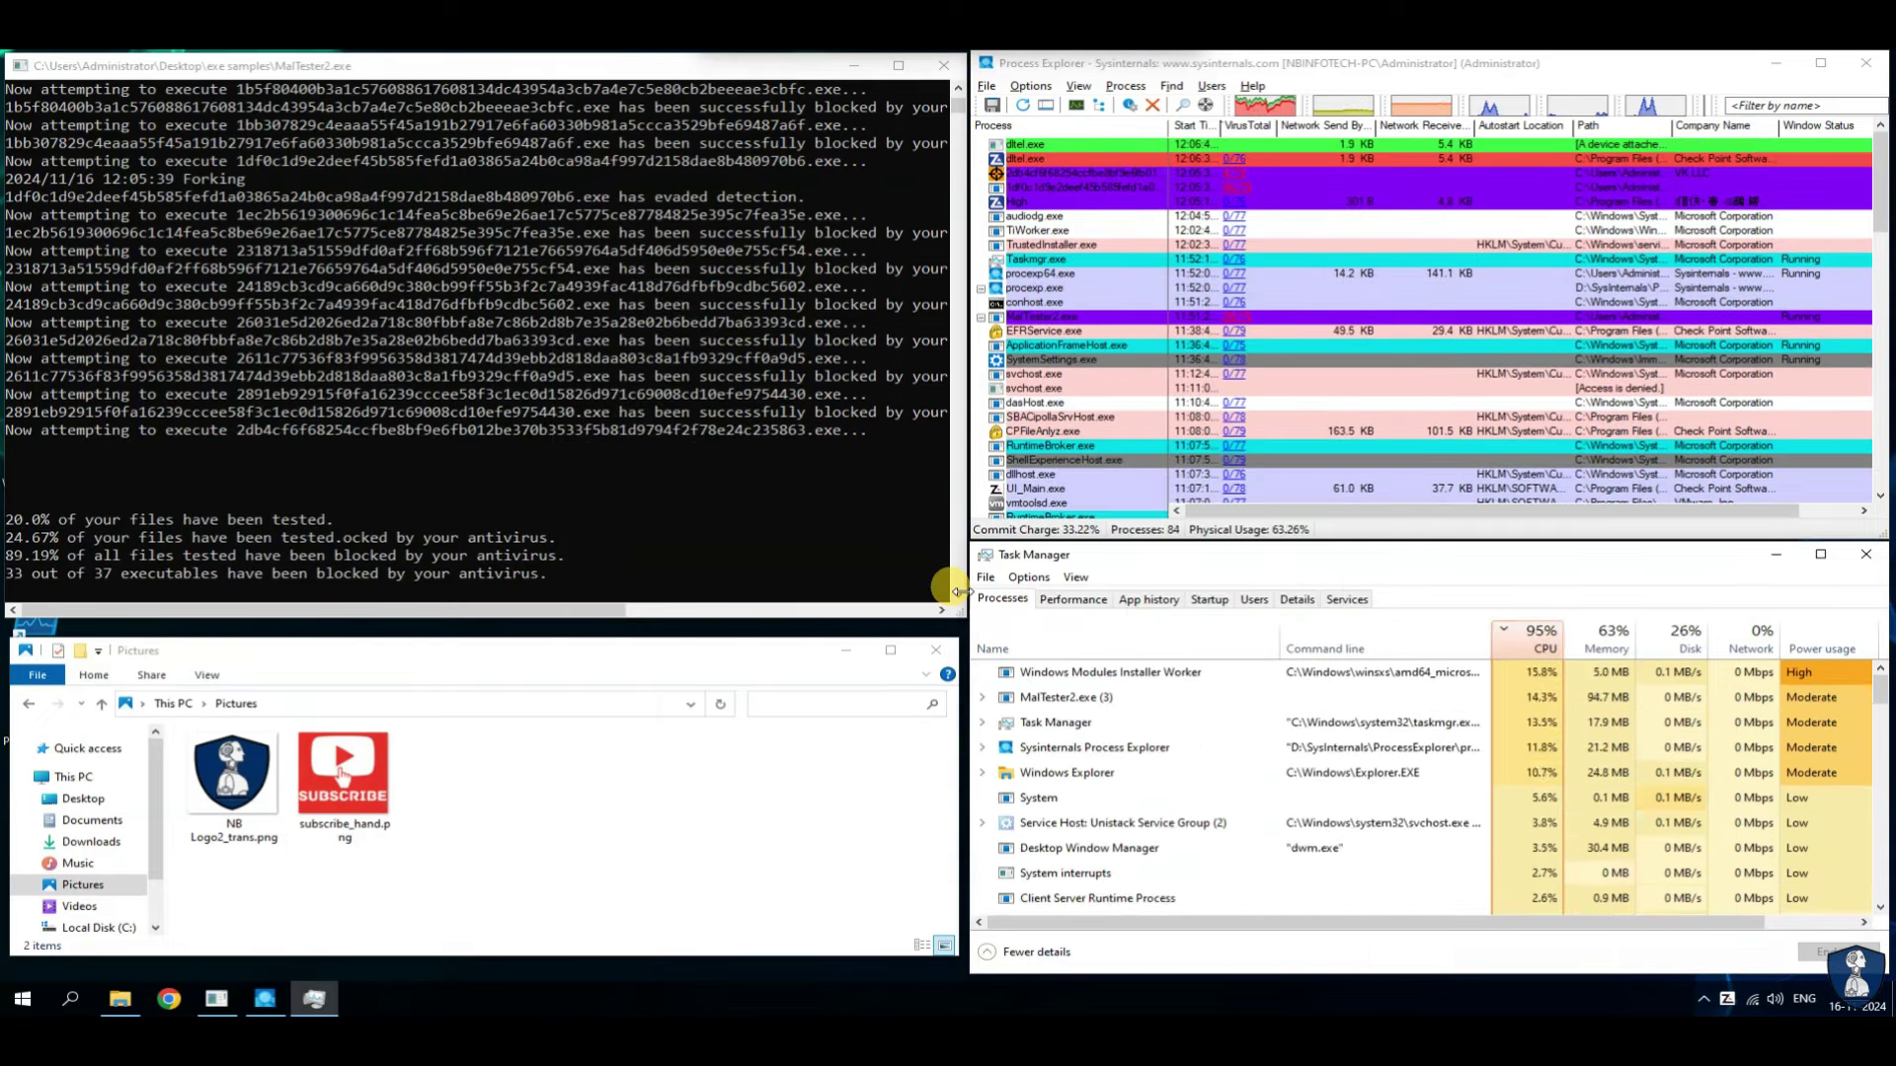